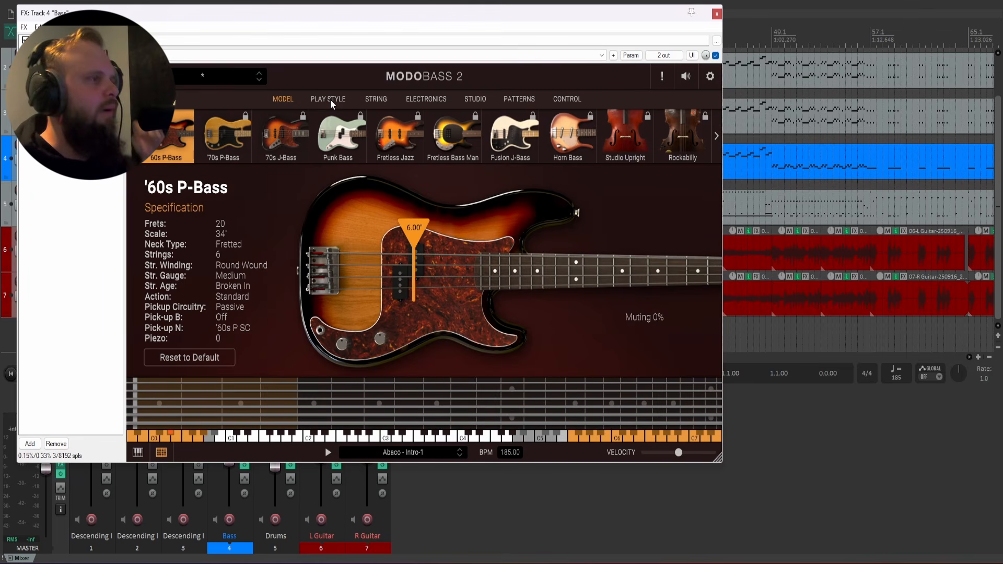
Try shifting the '60s P-Bass plucking position marker toward the bridge, and restore it.
left_click(330, 100)
left_click(284, 99)
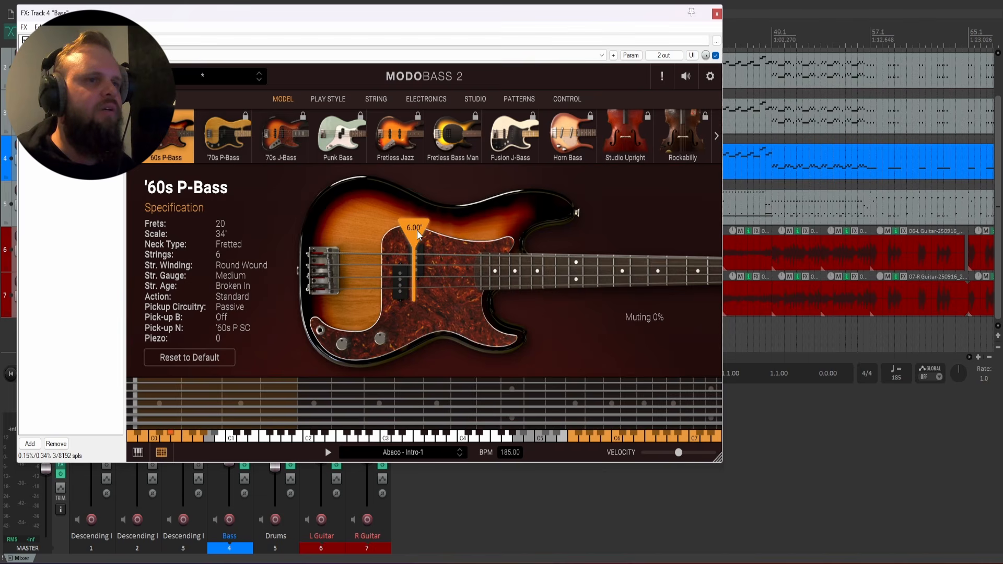
mouse_move(417, 231)
left_mouse_down()
mouse_move(363, 226)
mouse_move(399, 231)
left_mouse_up()
double_click(396, 230)
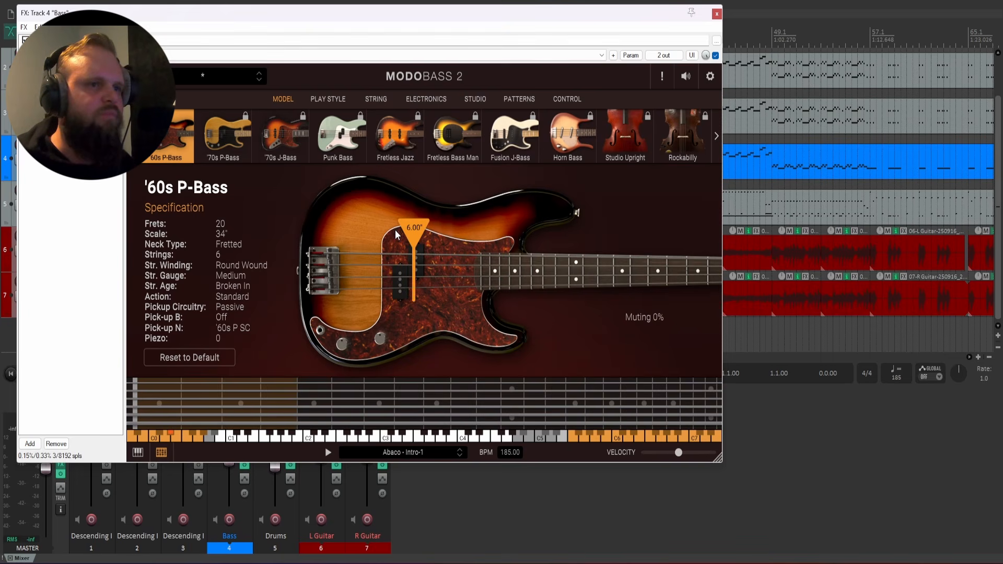
Go through the bass play styles and set the playing technique to Finger.
left_click(326, 99)
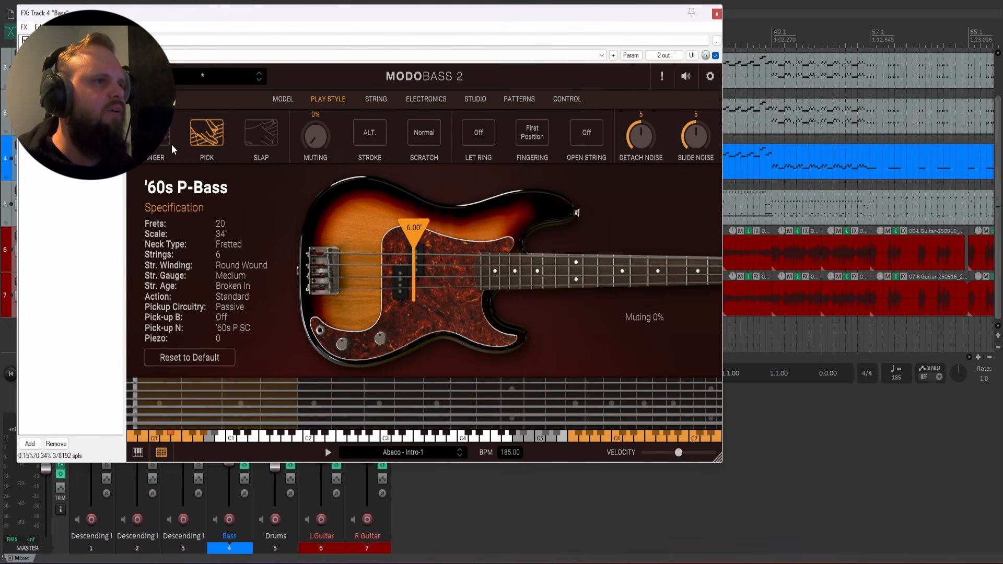
left_click(157, 133)
left_click(207, 133)
left_click(259, 132)
left_click(210, 132)
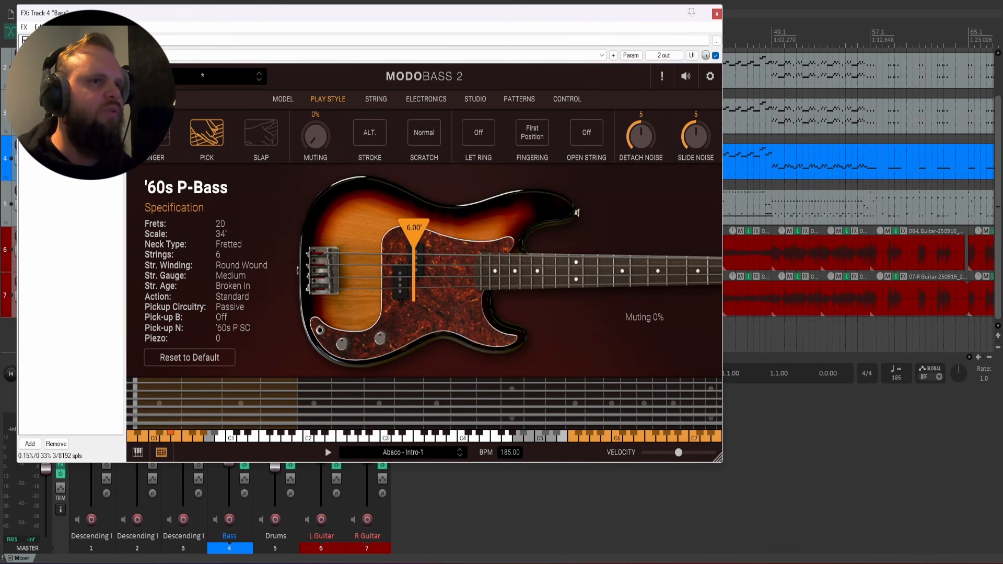
left_click(156, 133)
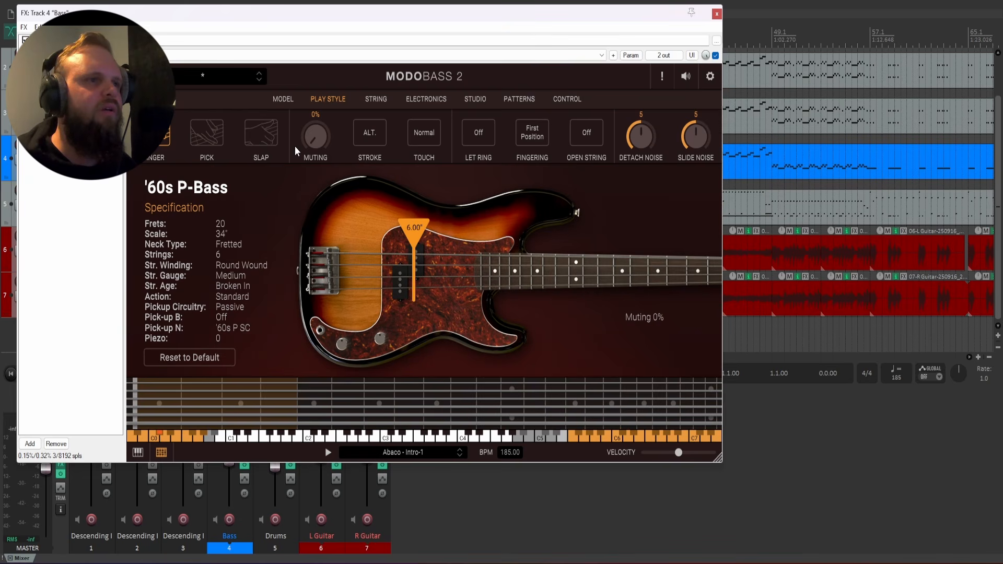
Look over the bass's muting, stroke and string settings, and close the Bass effects window.
left_click_drag(313, 137, 331, 228)
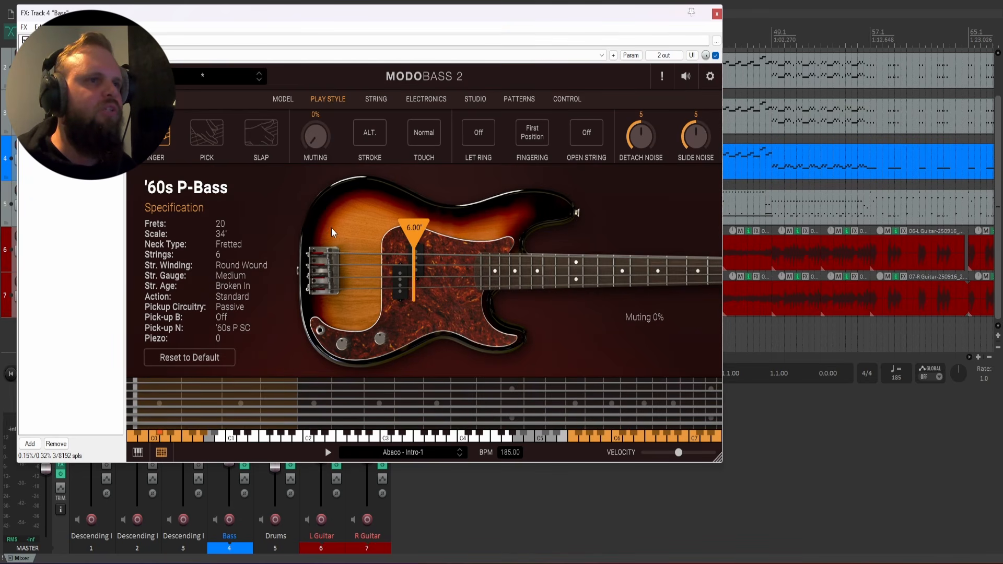
left_click(378, 134)
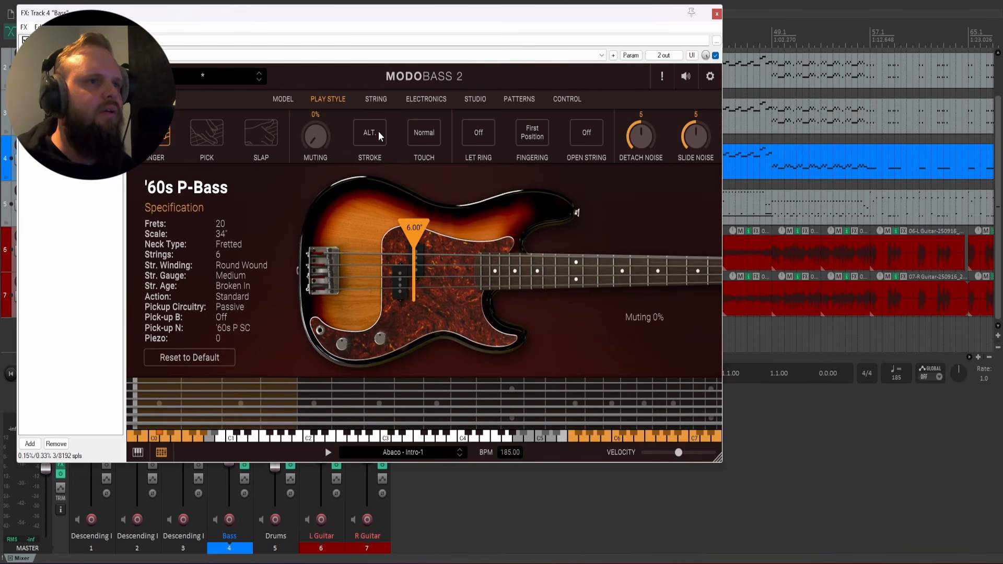
left_click(375, 99)
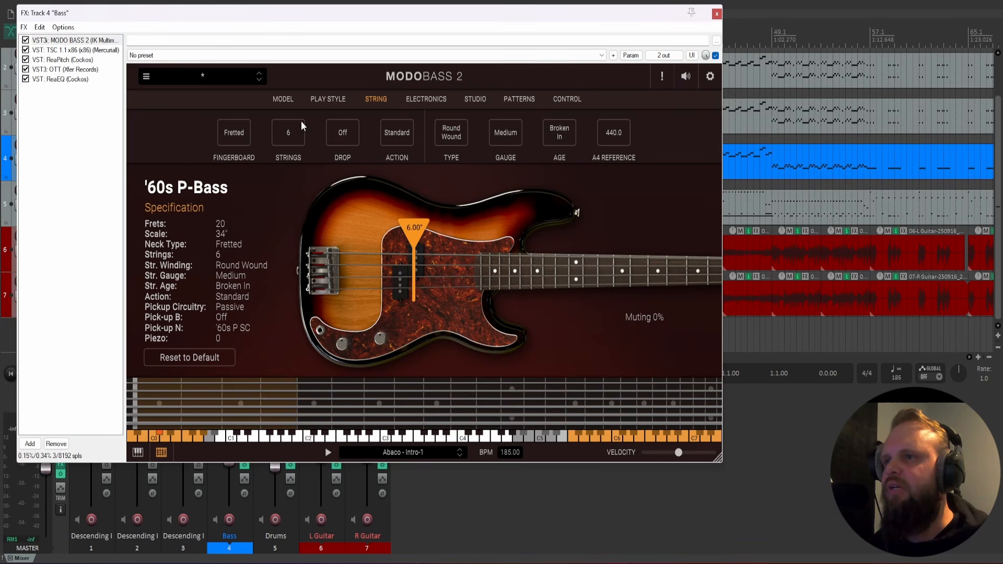
left_click(285, 100)
left_click(716, 15)
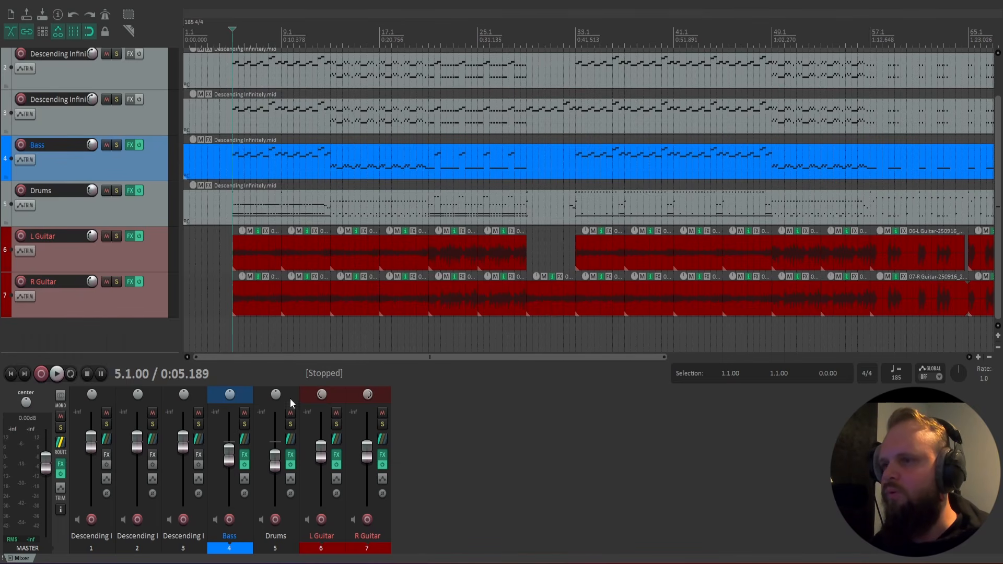
Solo the Bass track and listen to it from bar 5.
left_click(229, 324)
left_click(231, 332)
left_click(226, 331)
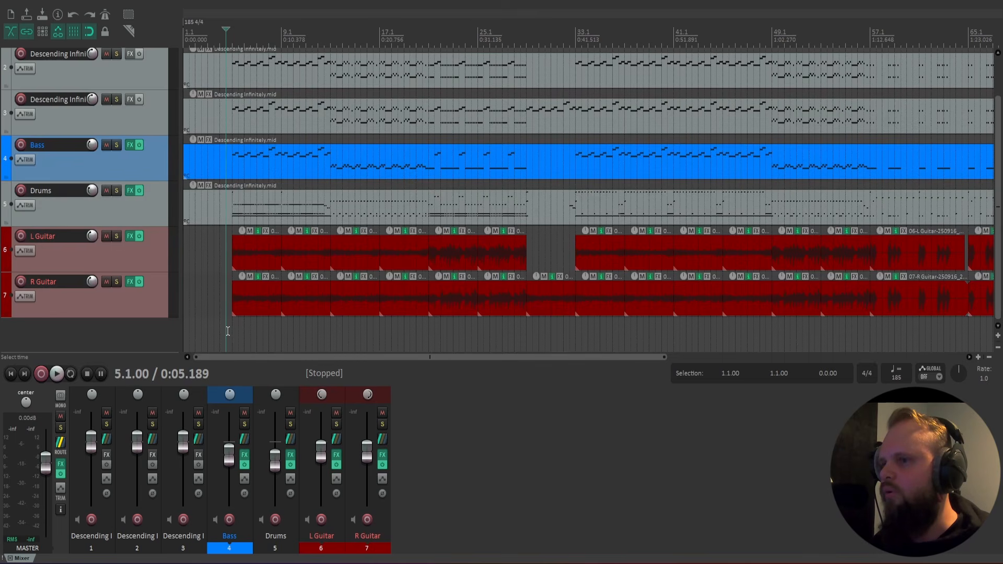
left_click(231, 333)
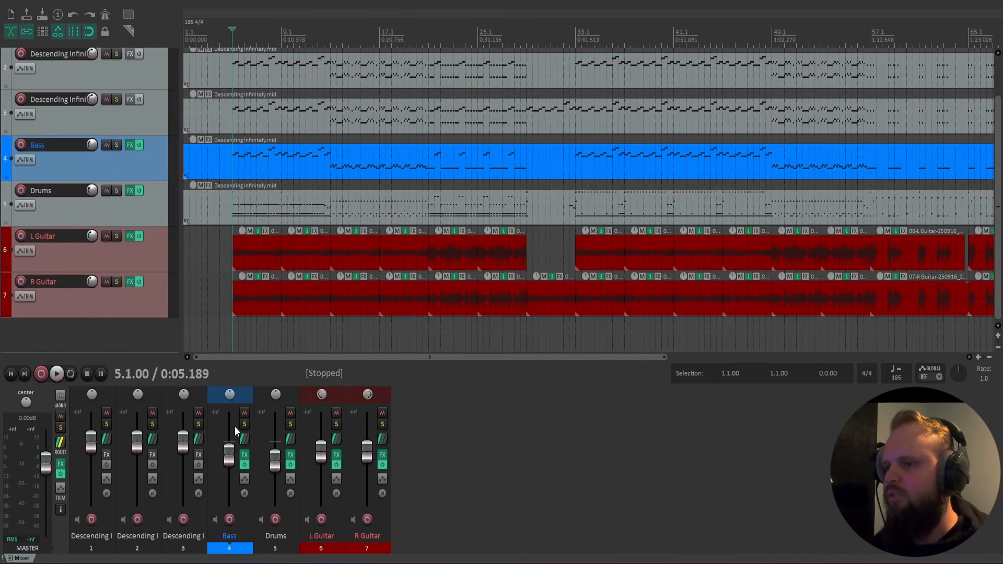
left_click(245, 344)
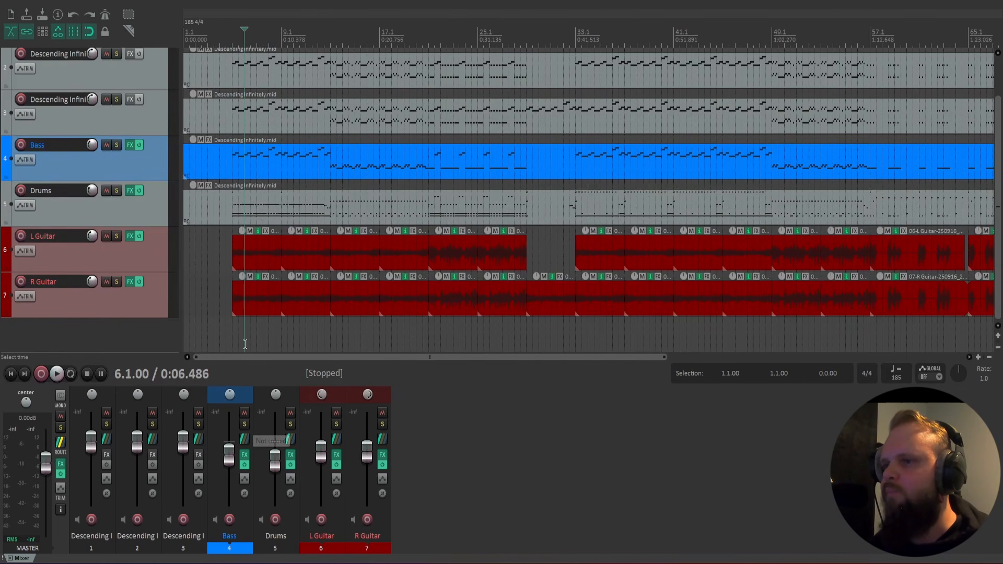
scroll(246, 345, "up", 4)
left_click(245, 425)
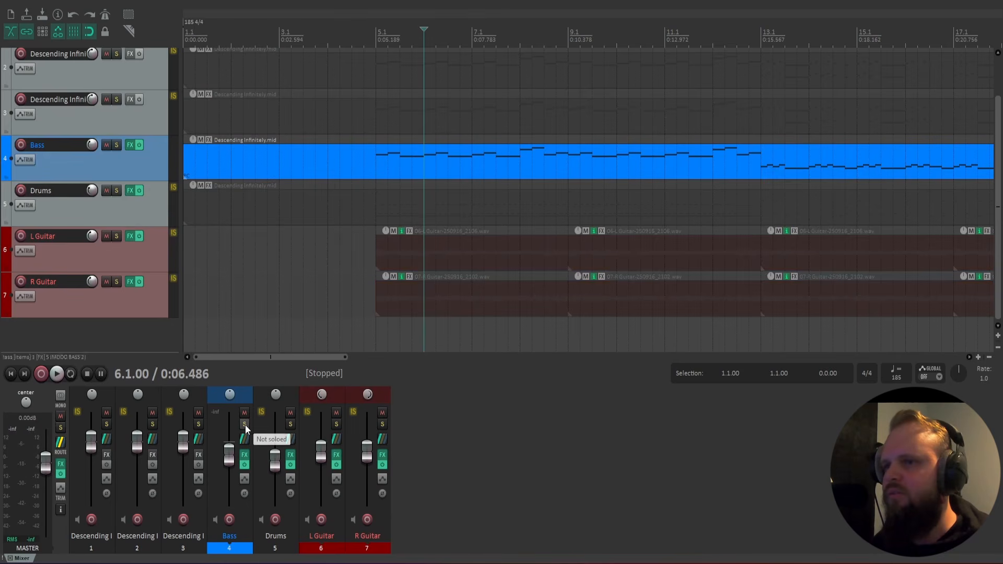
left_click(367, 222)
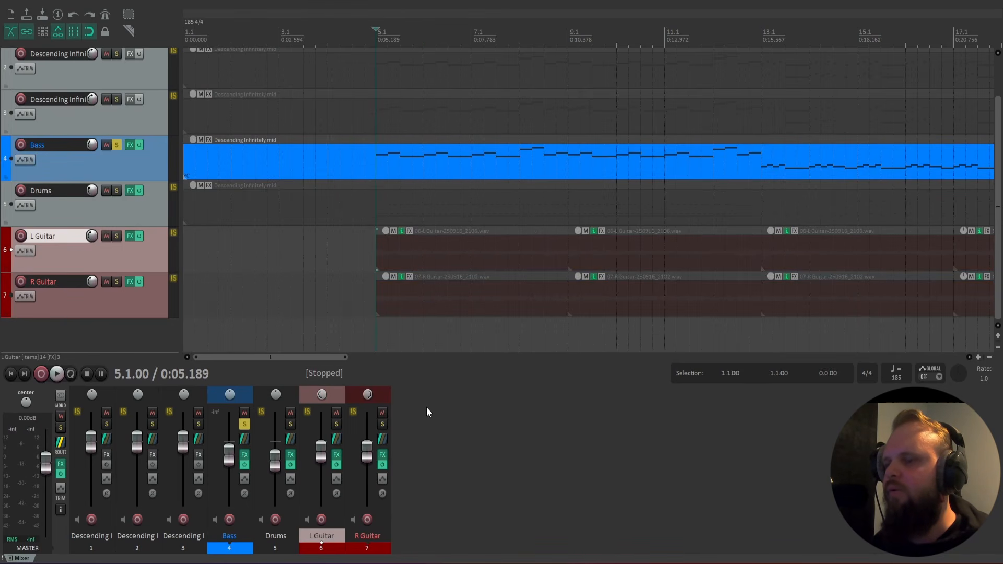
key("space")
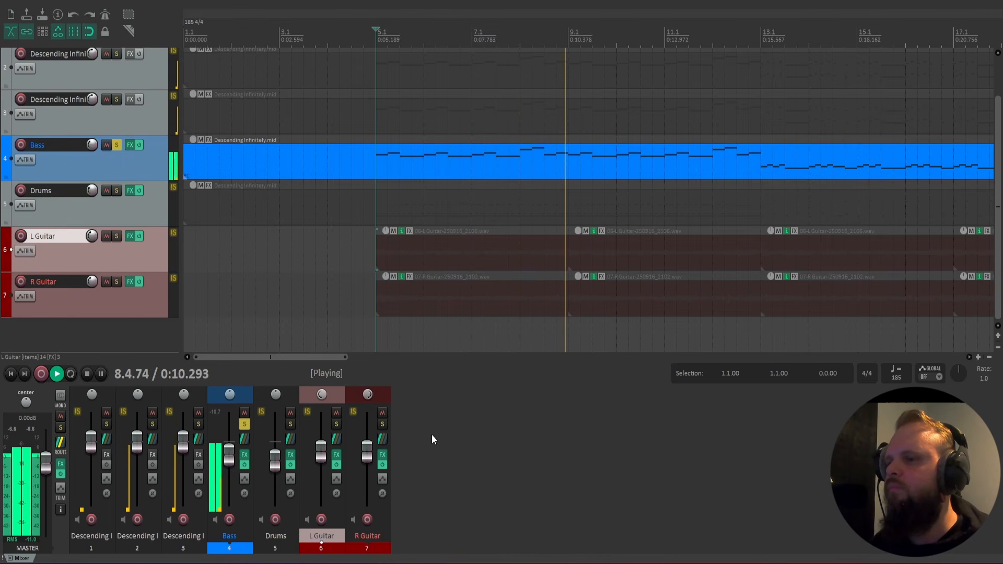
key("space")
Bypass the TSC 1.1 overdrive in the Bass track's effects chain and listen to the soloed bass from bar 5.
left_click(244, 455)
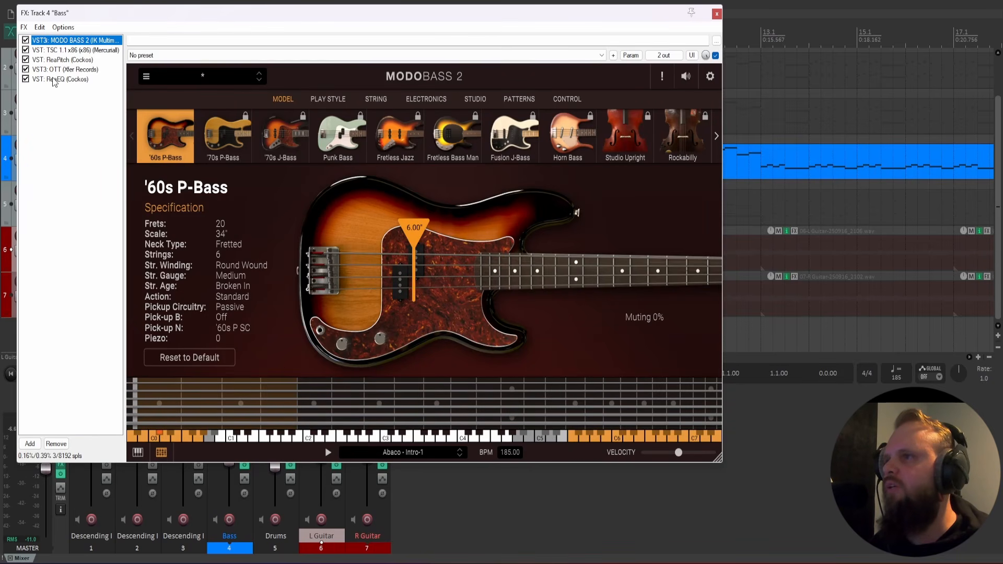
left_click(59, 50)
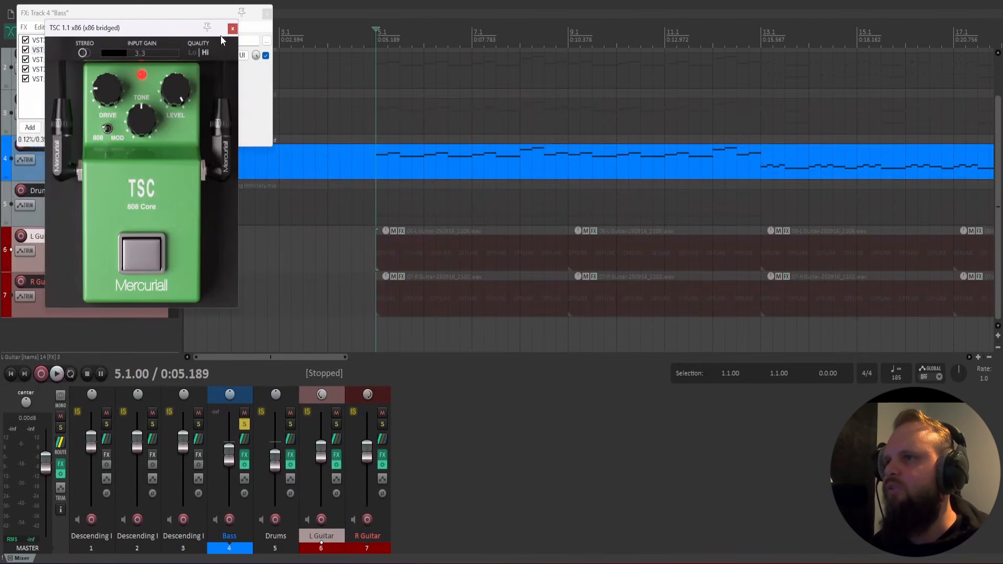
left_click(232, 29)
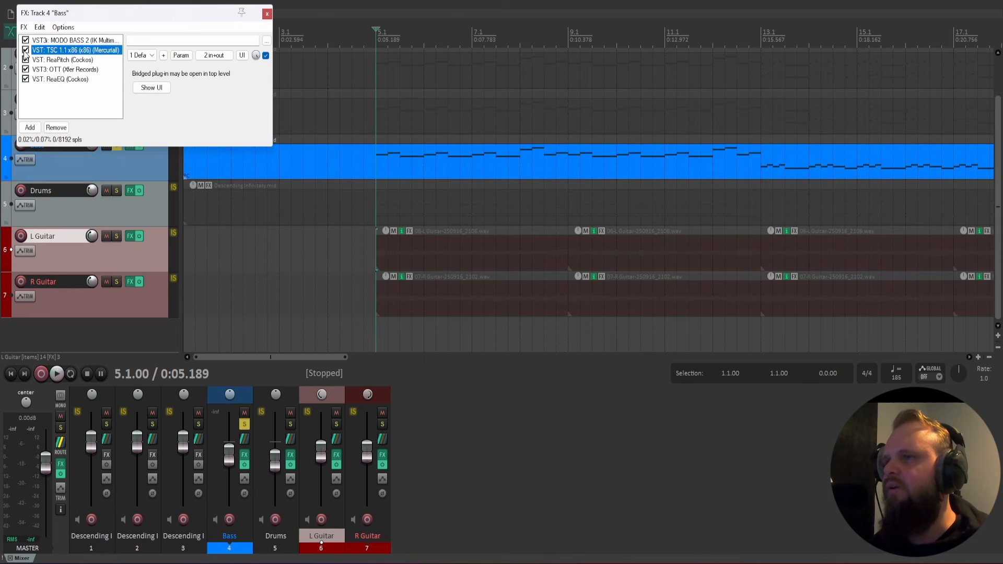
left_click(25, 51)
left_click(470, 397)
key("space")
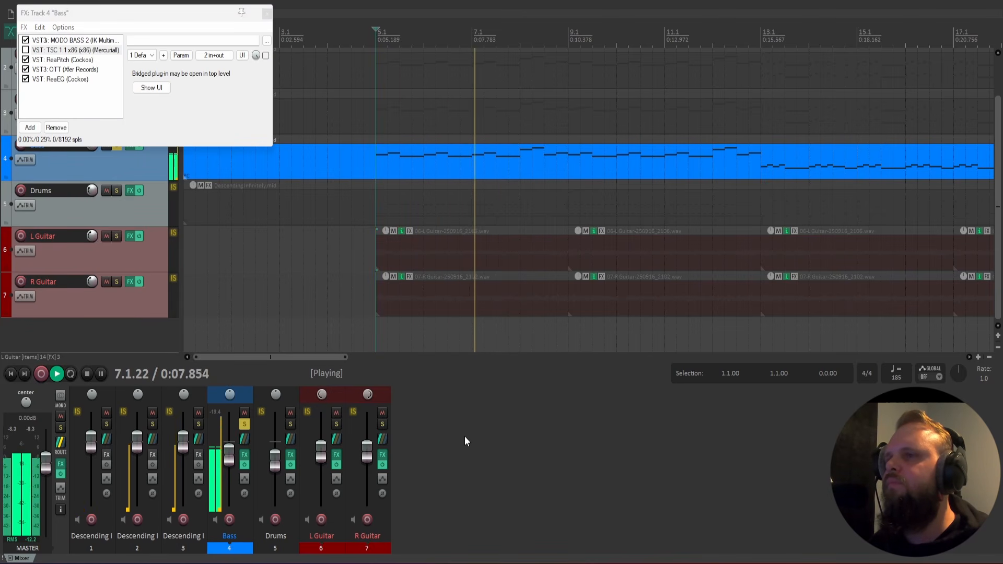
key("space")
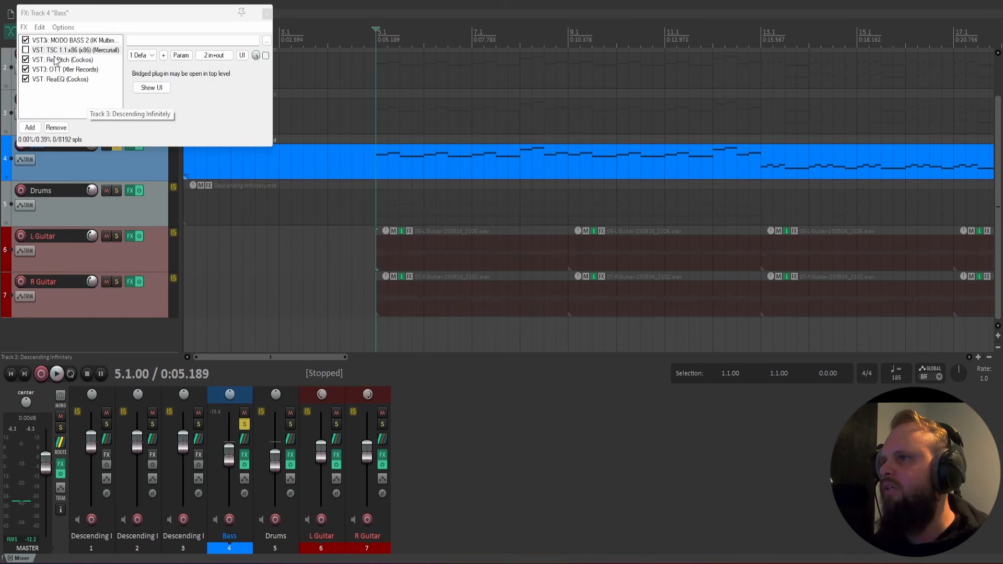
Bypass ReaPitch on the Bass track and listen to the soloed bass from bar 5 and from bar 13.
left_click(56, 60)
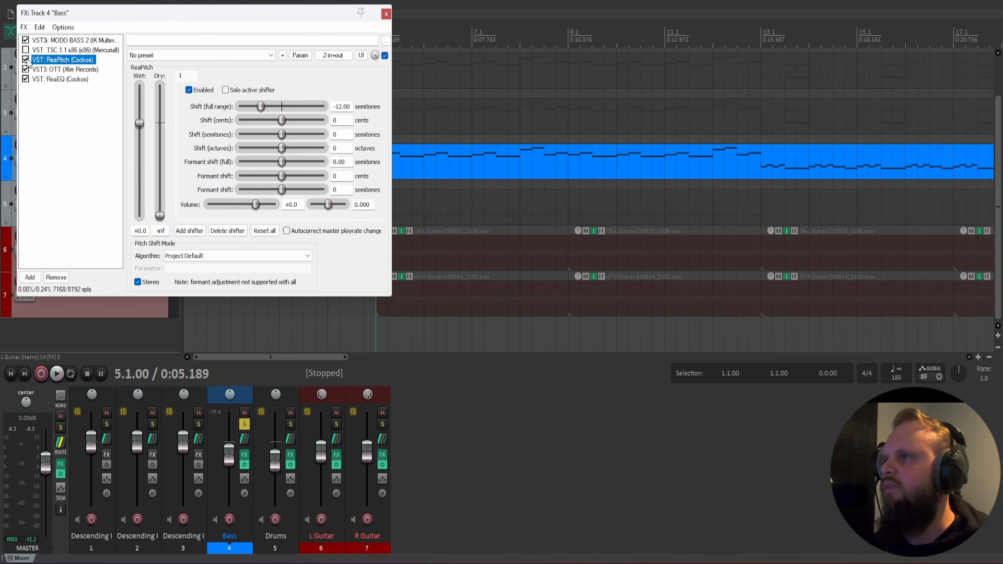
left_click(462, 441)
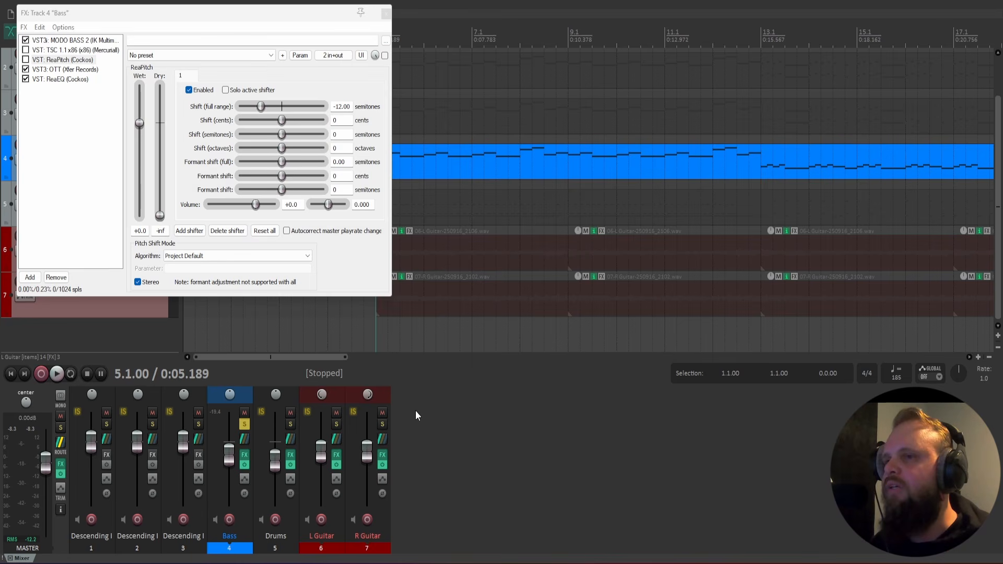
key("space")
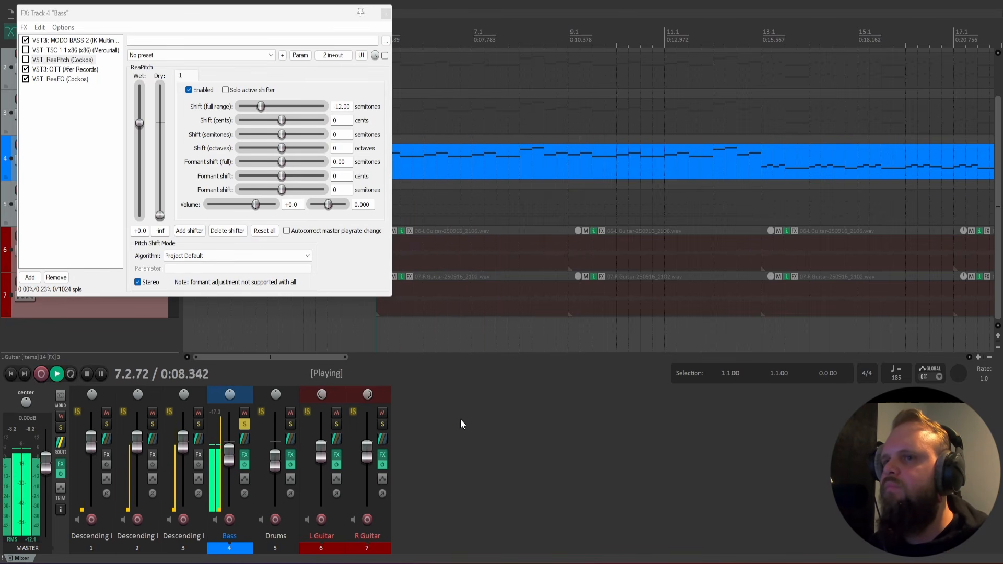
left_click(761, 139)
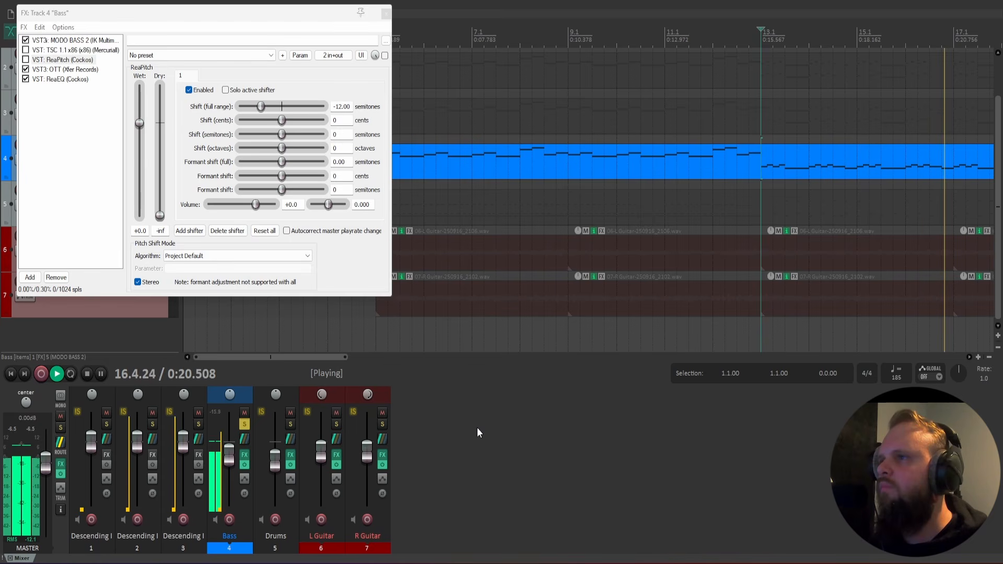
key("space")
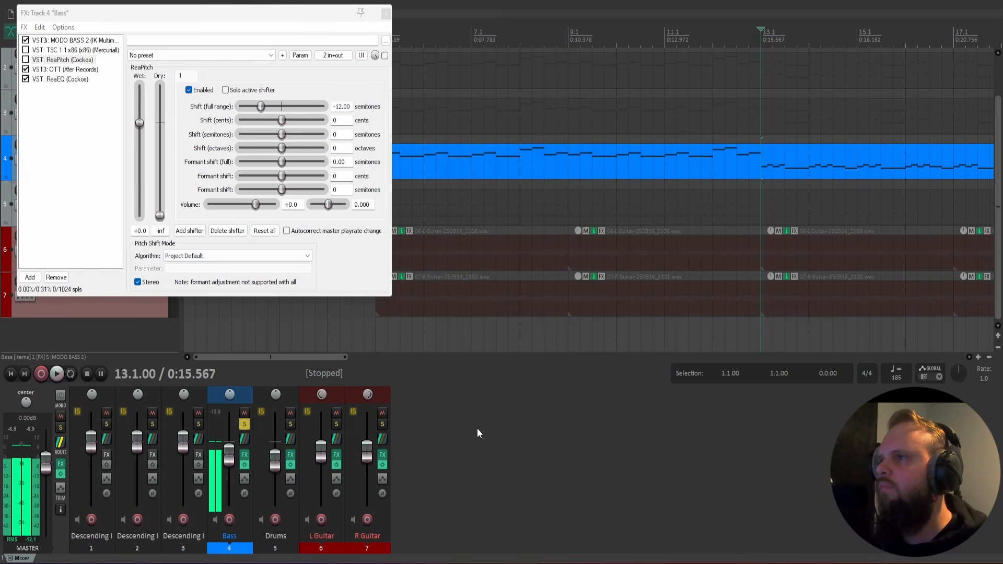
Re-enable ReaPitch on the Bass track and listen to the octave-down bass from bar 13.
left_click(25, 59)
key("space")
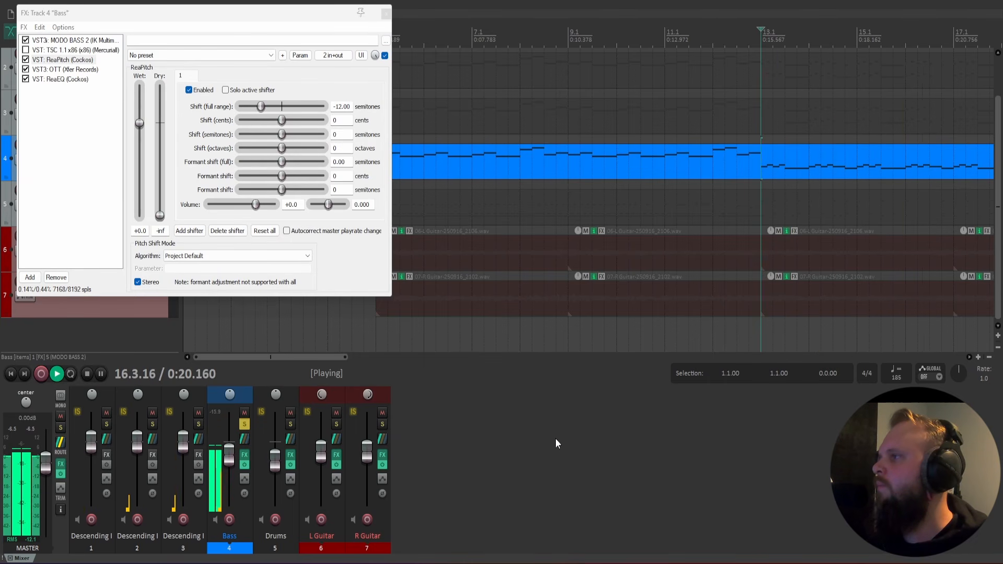
key("space")
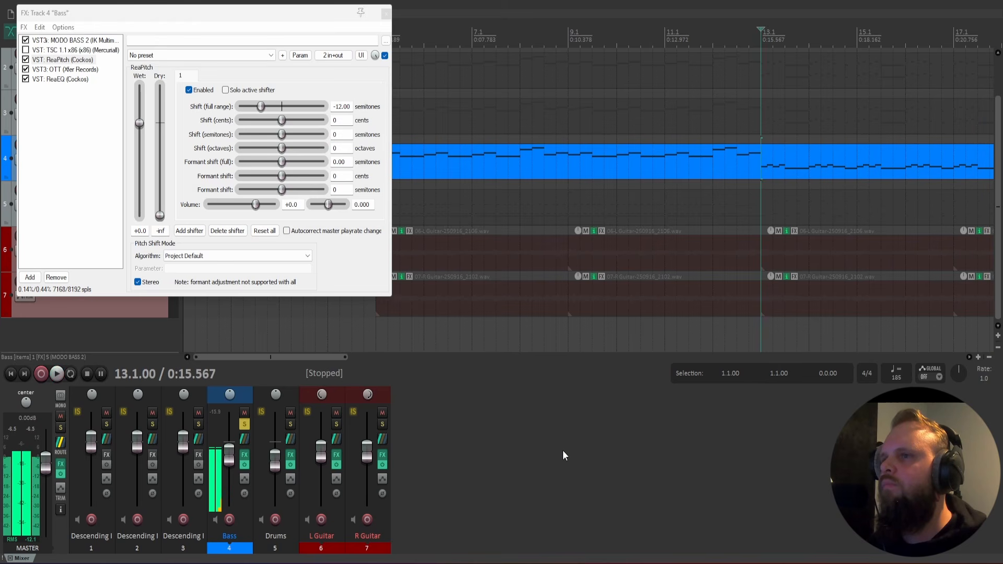
Solo the L Guitar and R Guitar tracks with the bass, bypass ReaPitch, and play from bar 13.
left_click(337, 424)
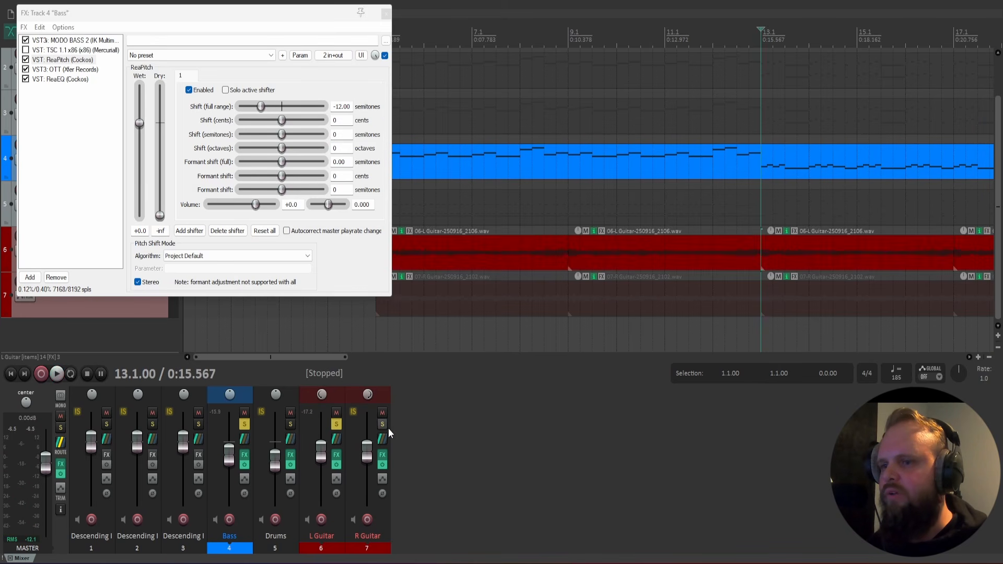
left_click(382, 424)
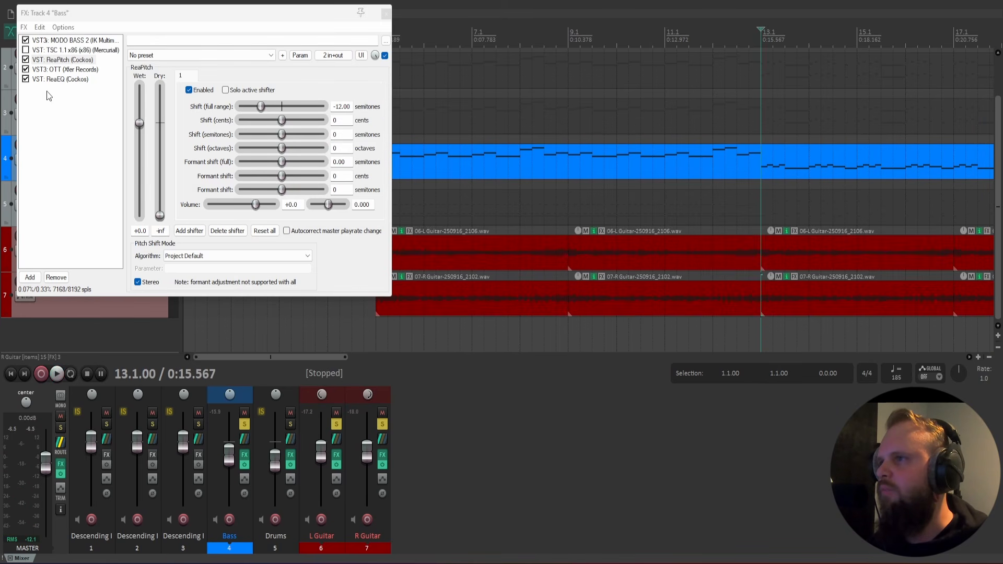
left_click(28, 62)
left_click(535, 448)
key("space")
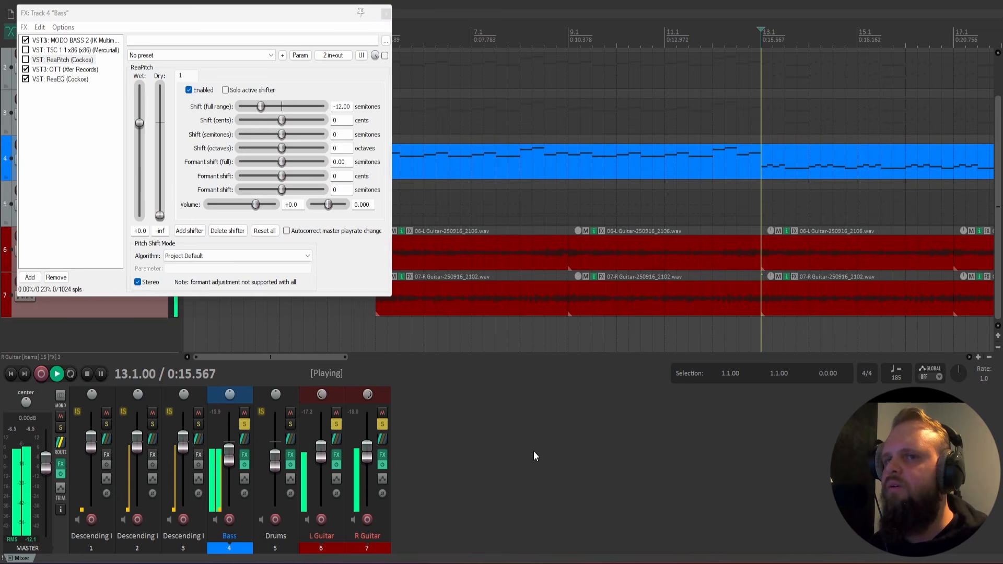
Toggle both guitar solos during playback to compare the bass alone and with guitars, ending with only the bass soloed.
left_click(337, 424)
left_click(382, 423)
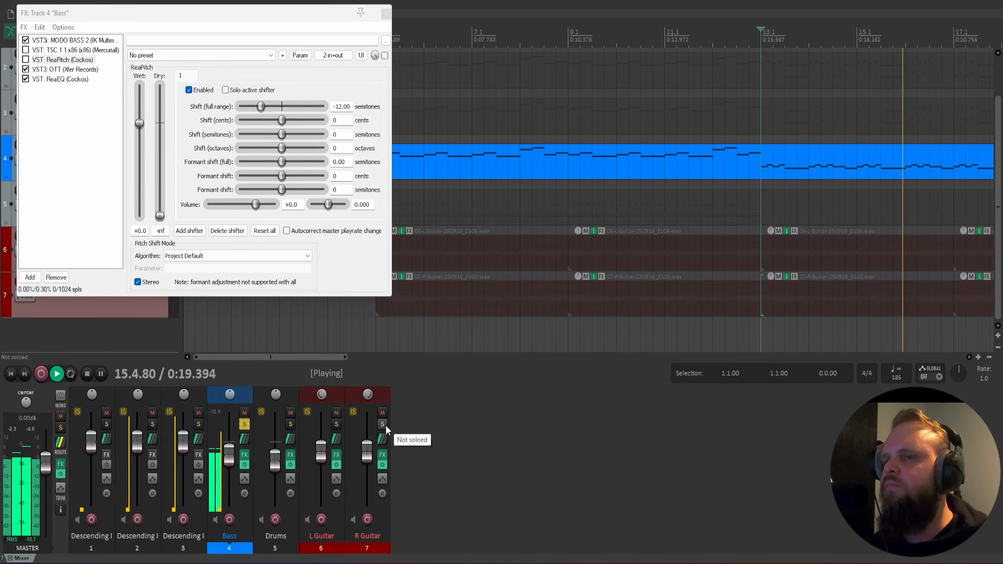
left_click(385, 424)
left_click(335, 425)
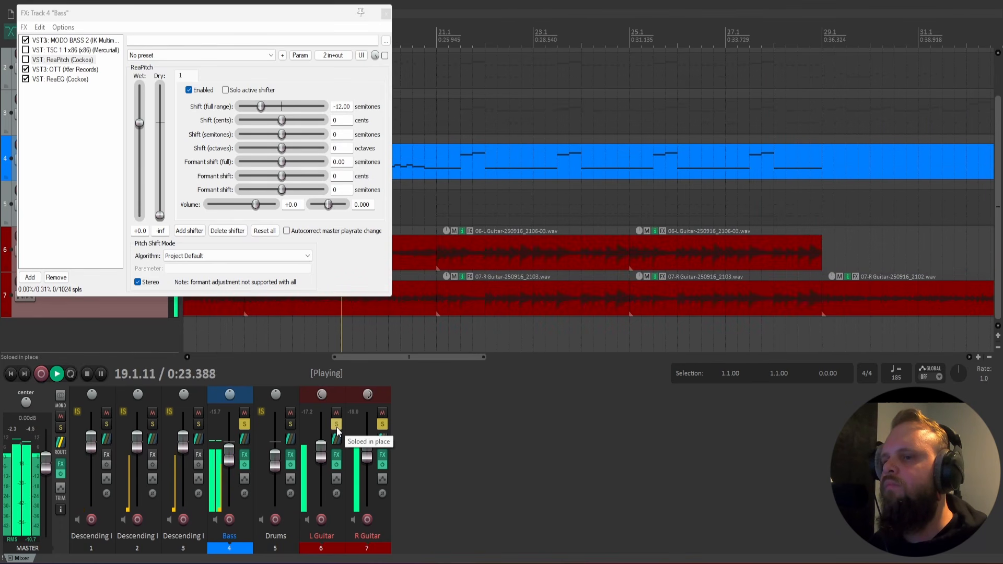
left_click(336, 424)
left_click(382, 425)
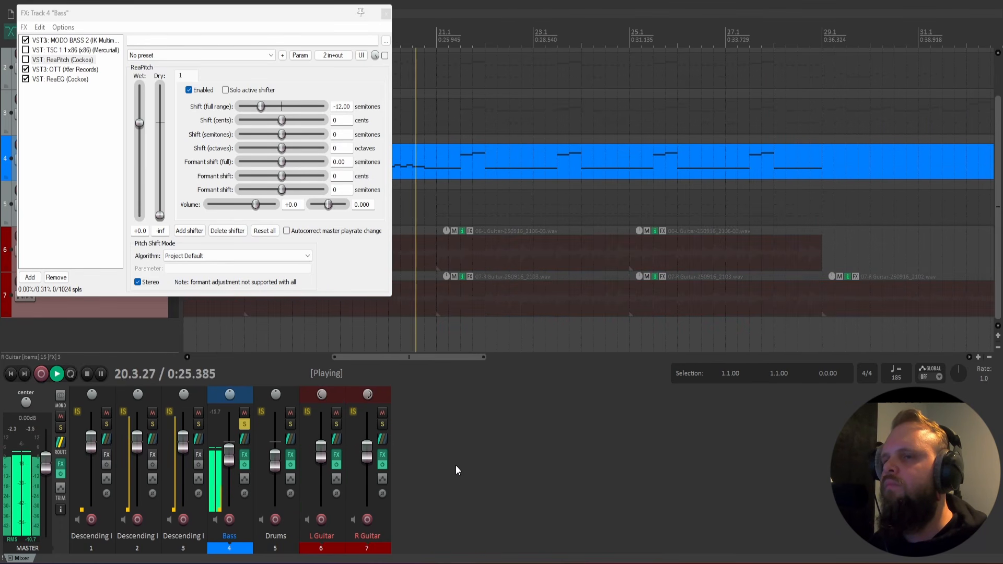
key("space")
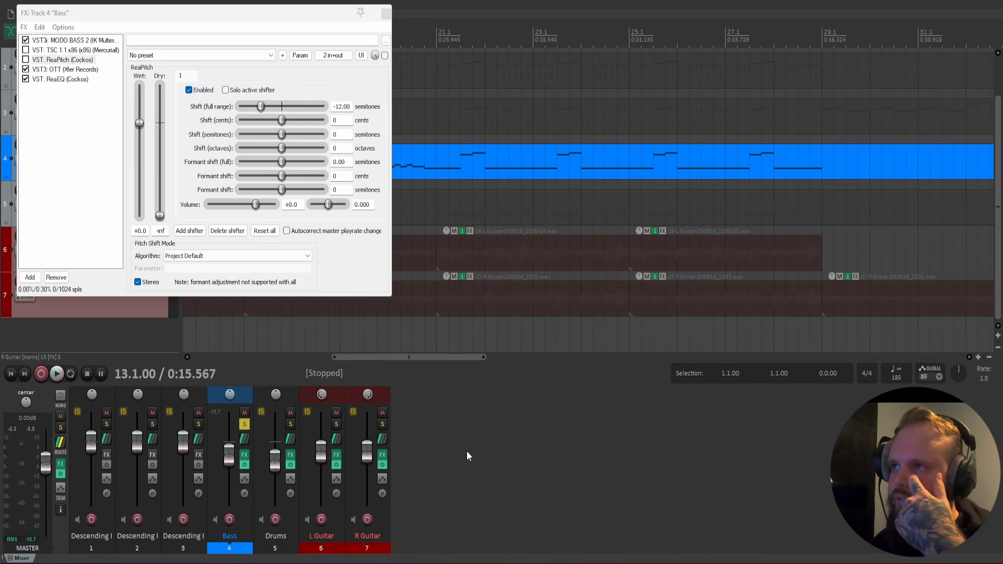
Turn ReaPitch back on for the Bass track, solo both guitars again, and play from bar 13.
left_click(26, 60)
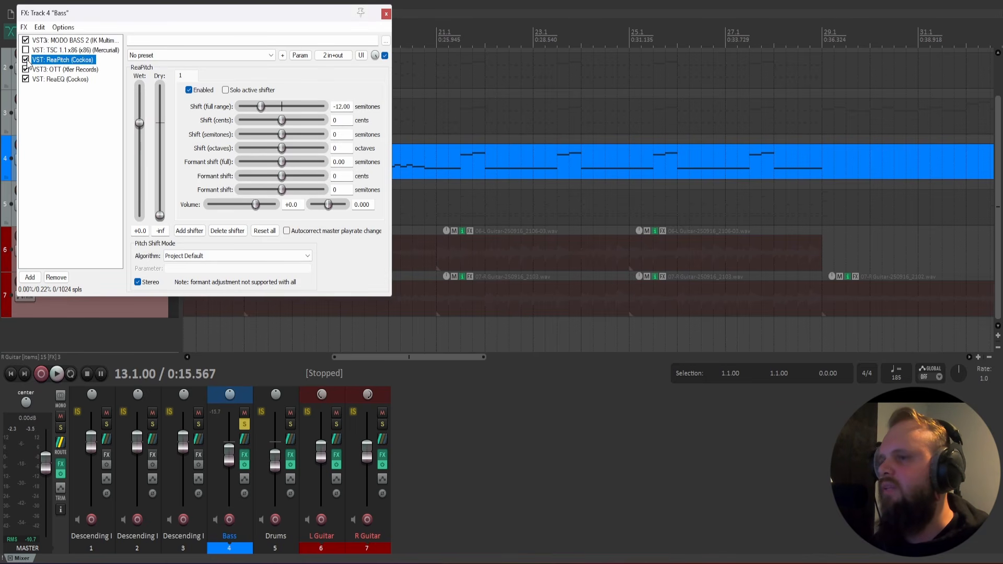
left_click(336, 424)
left_click(383, 424)
key("space")
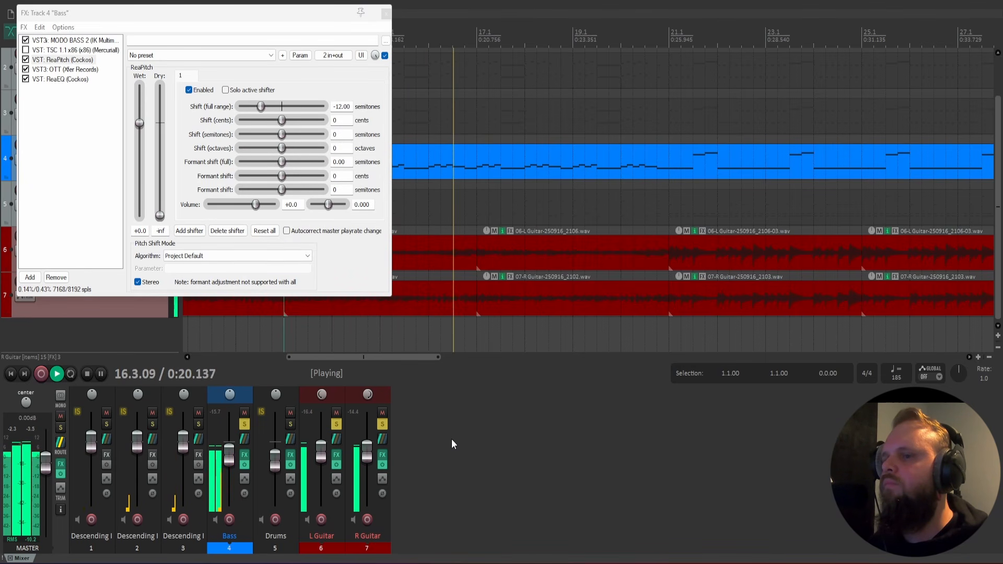
Stop playback and unsolo the L Guitar and R Guitar tracks, leaving the bass soloed.
key("space")
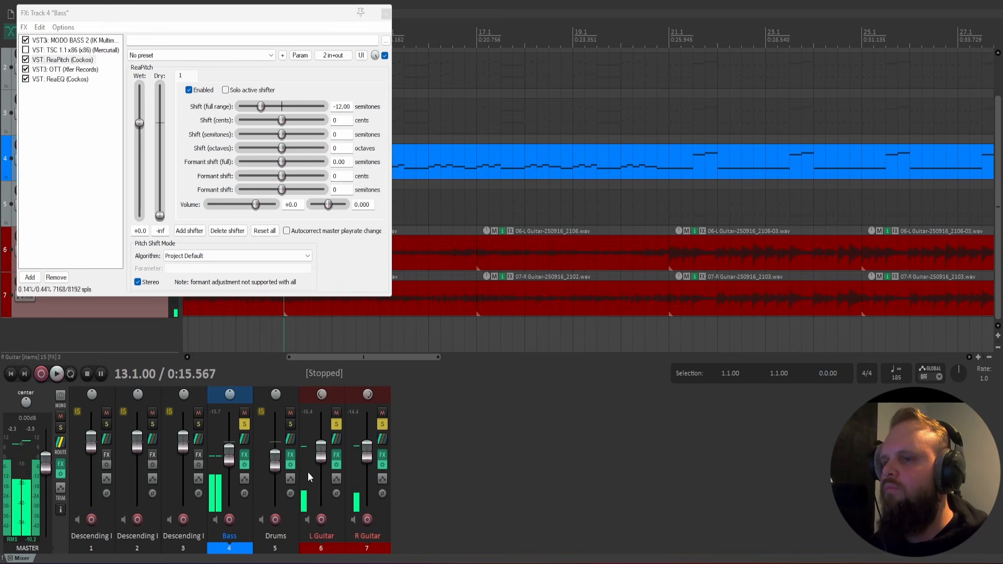
left_click(337, 424)
left_click(382, 425)
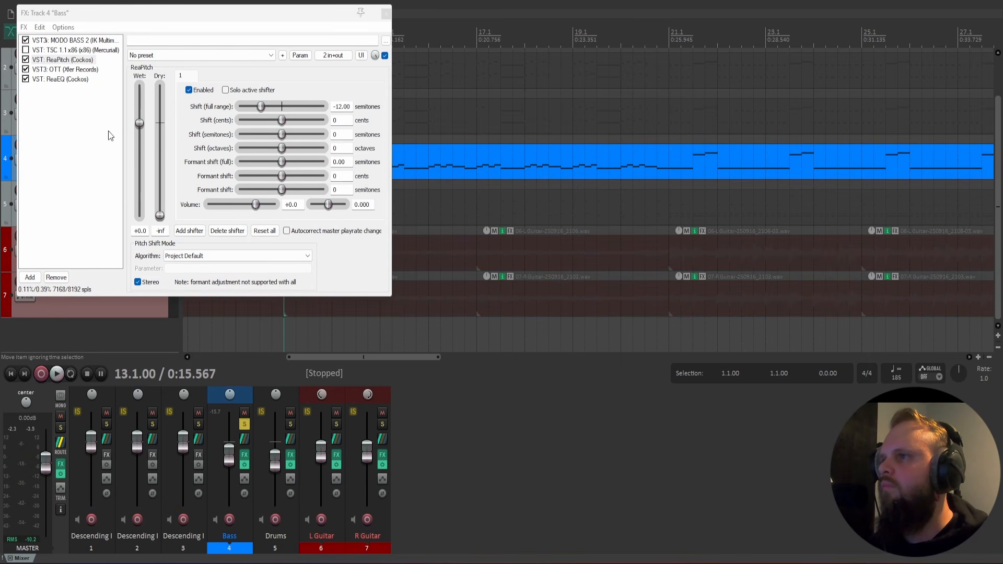
Bypass OTT on the Bass track, play from bar 13, and re-enable it during playback to compare the sound.
left_click(59, 70)
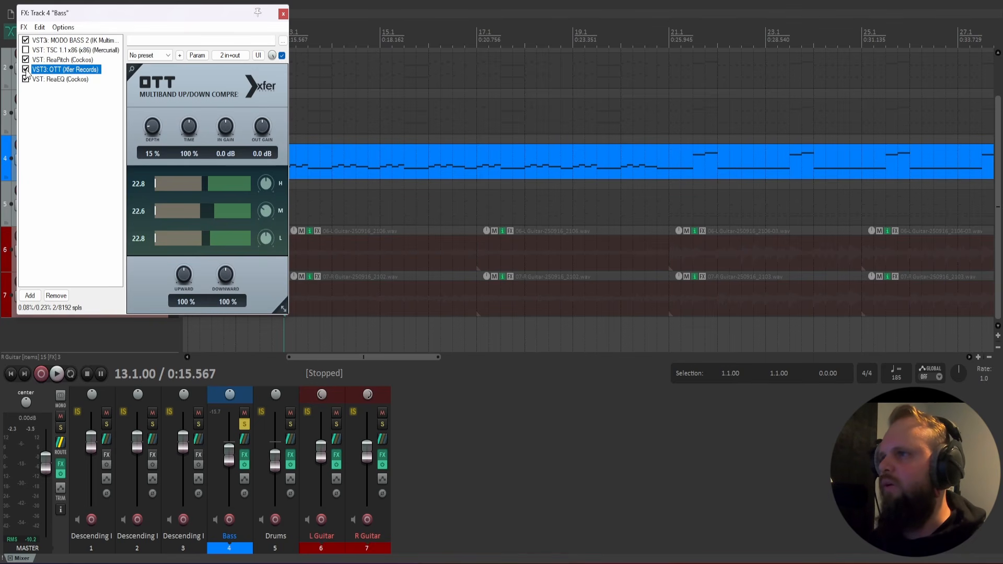
left_click(512, 466)
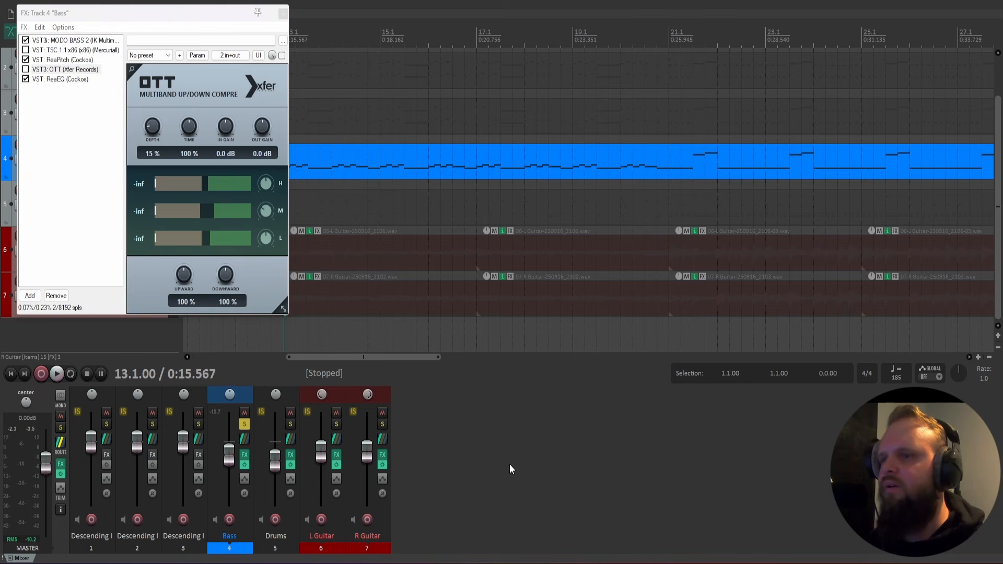
key("space")
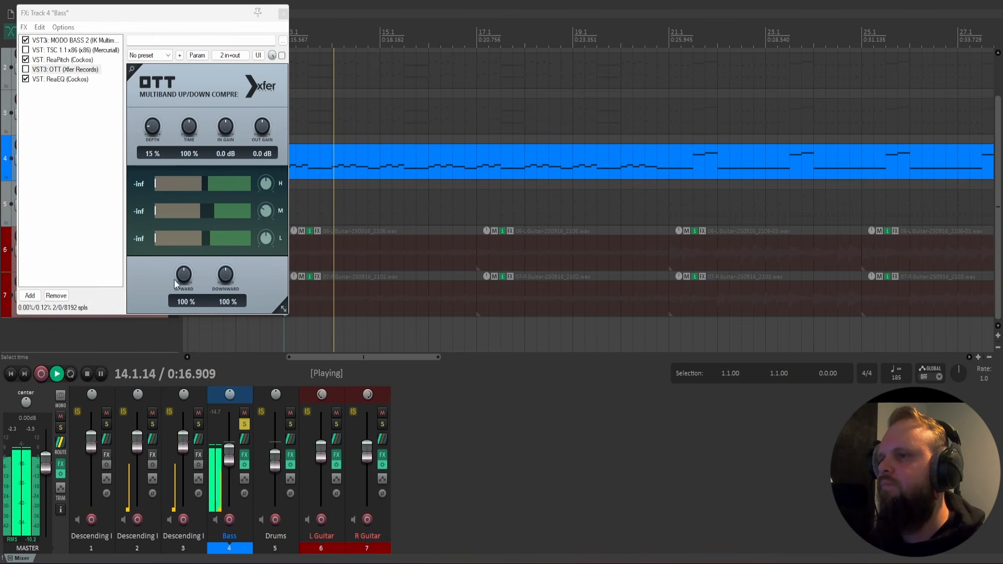
left_click(26, 69)
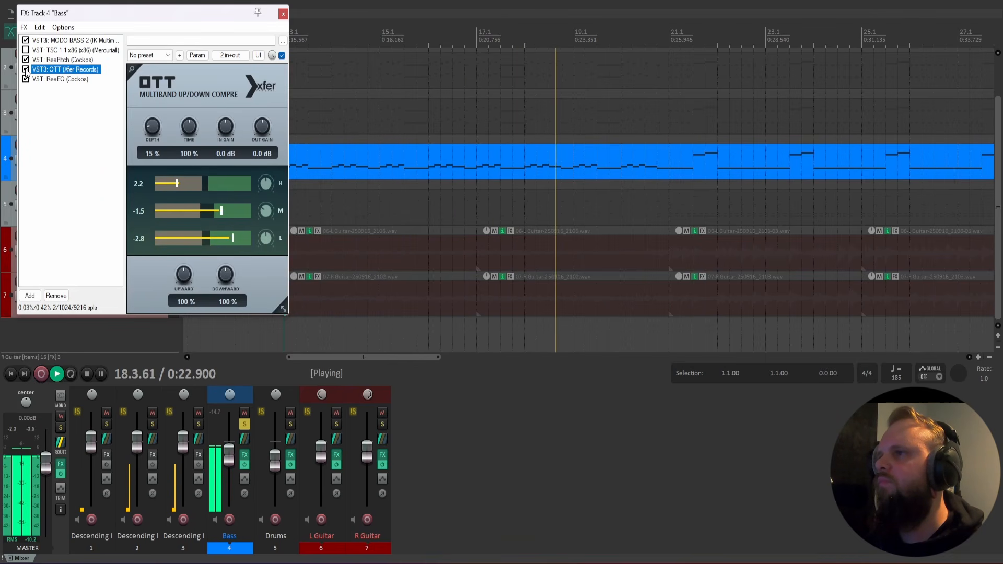
Open ReaEQ on the Bass track, stop playback, and view the settings of EQ band 5.
left_click(49, 80)
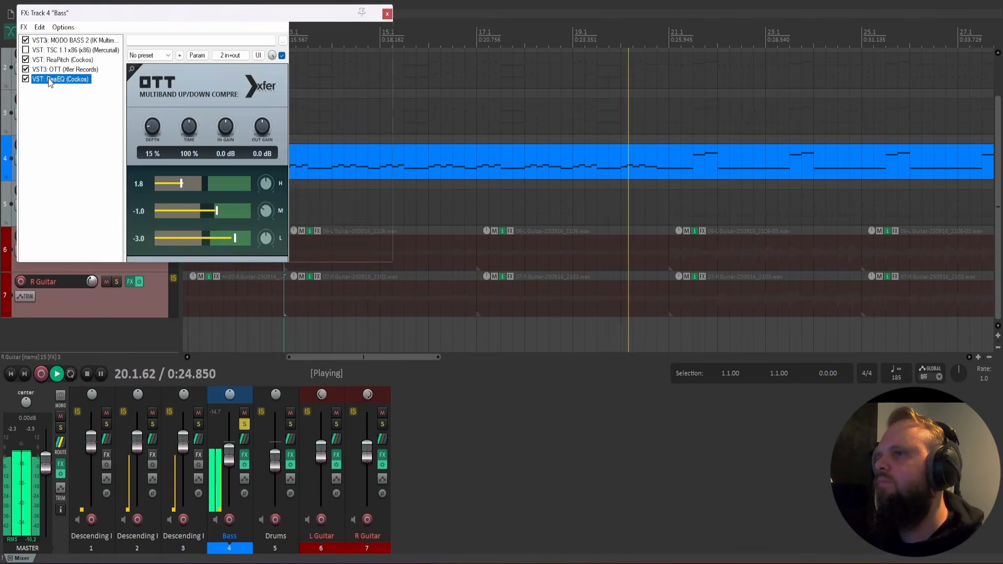
key("space")
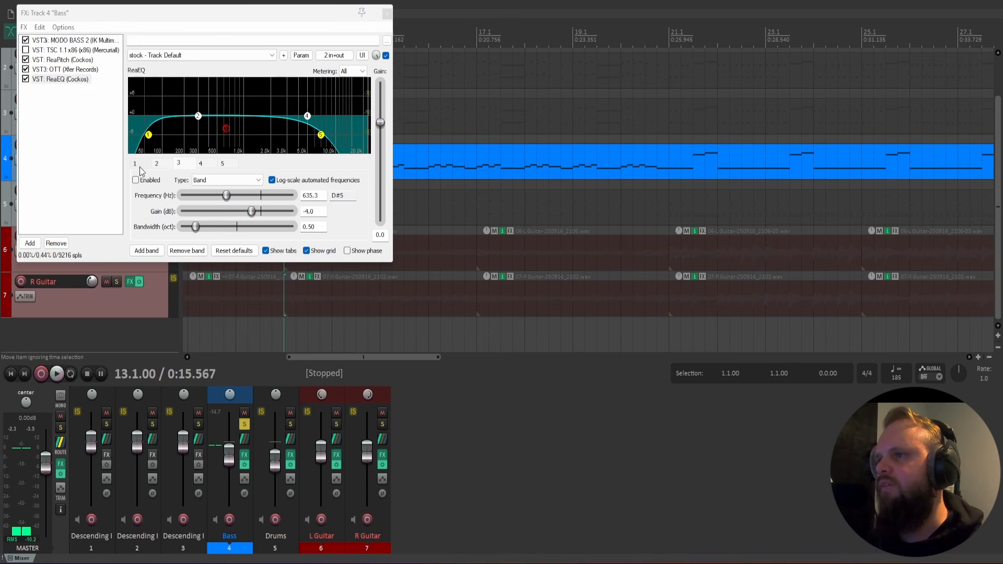
left_click(141, 166)
left_click(236, 164)
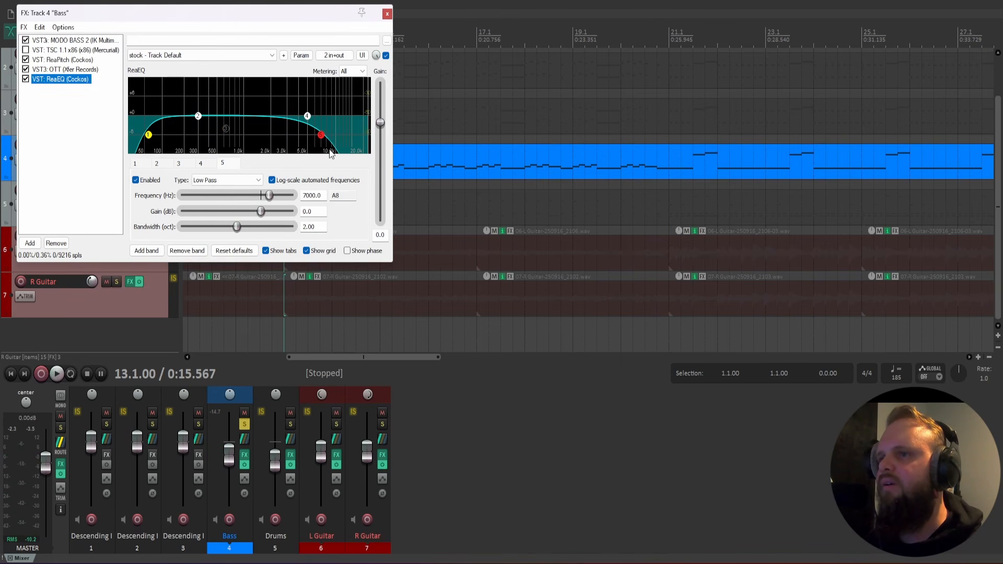
Compare the bass with ReaEQ's band 5 low-pass filter off and on while playing from bar 13, leaving the filter enabled.
left_click(135, 180)
left_click(443, 470)
key("space")
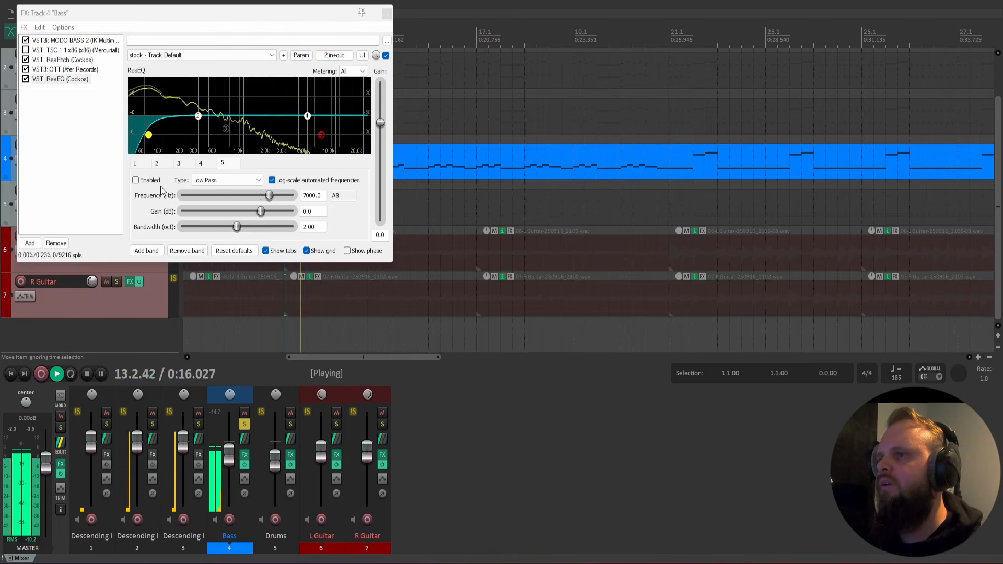
left_click(136, 180)
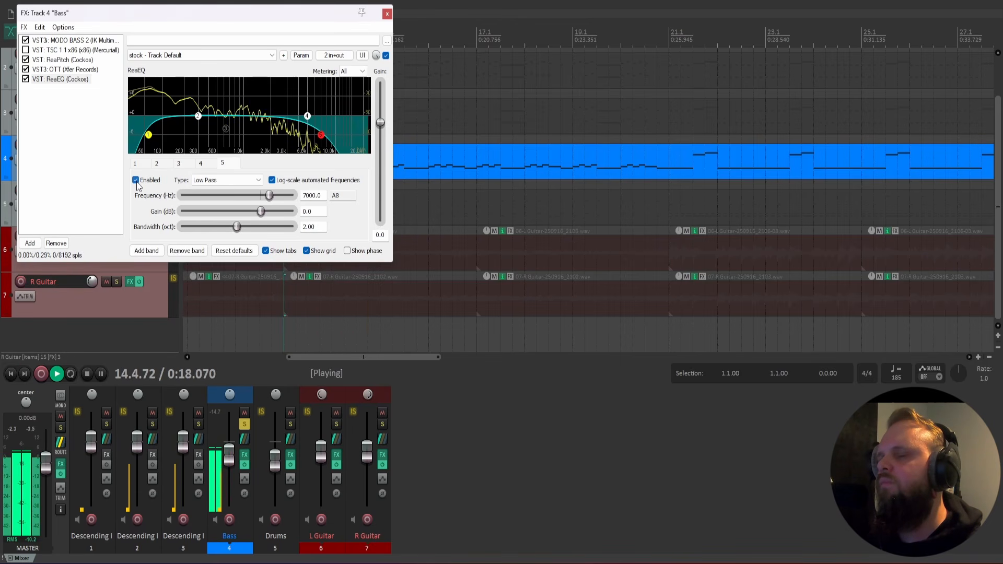
left_click(504, 469)
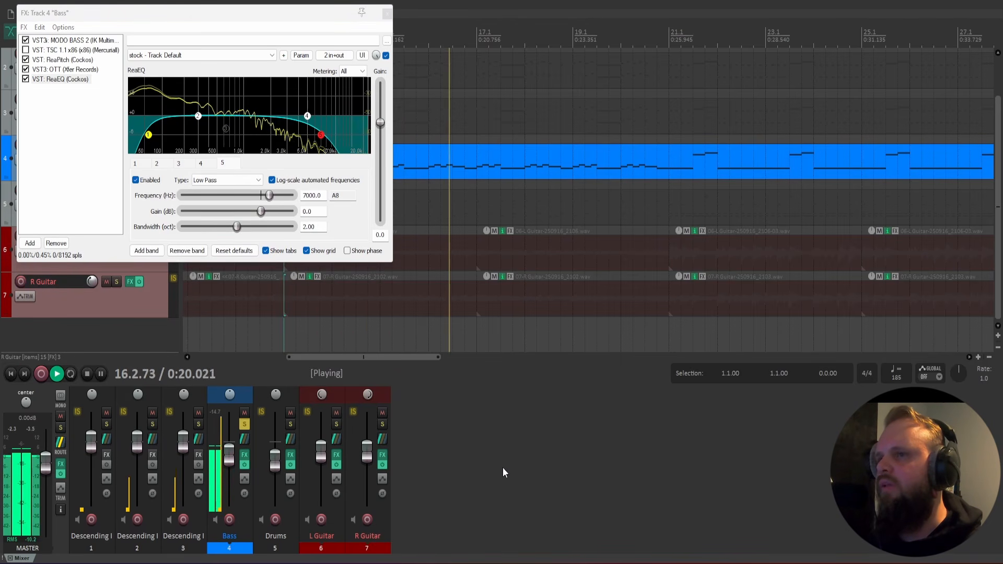
key("space")
Close the Bass FX chain, unsolo the Bass track, and play the full mix from bar 13.
left_click(387, 13)
left_click(117, 145)
key("space")
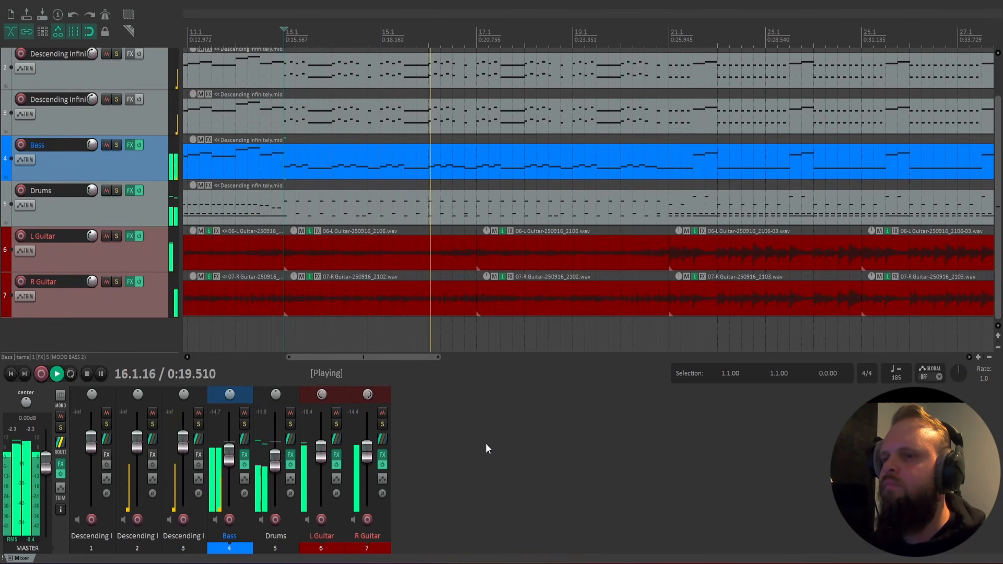
mouse_move(374, 357)
left_mouse_down()
mouse_move(431, 363)
mouse_move(365, 361)
mouse_move(383, 364)
left_mouse_up()
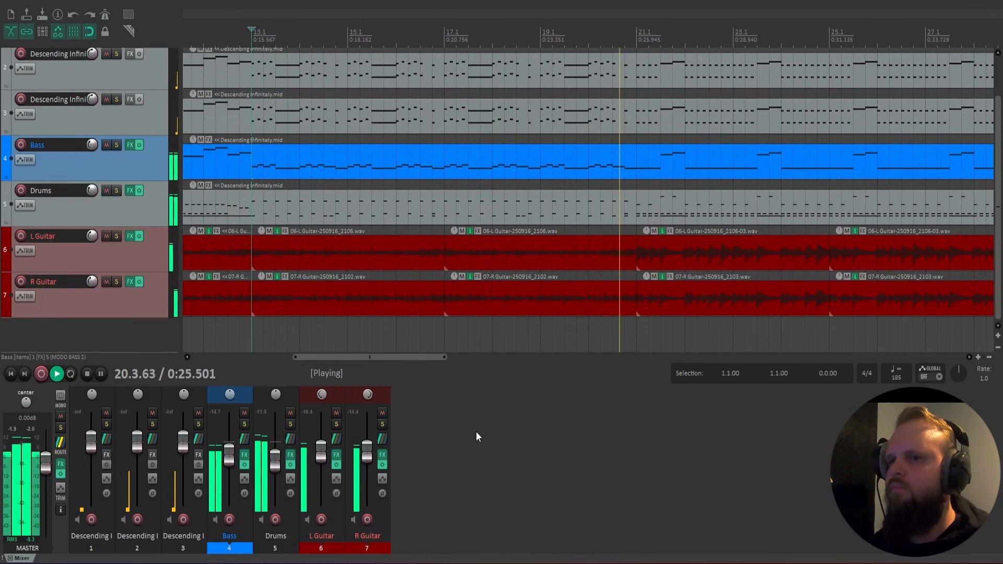
key("space")
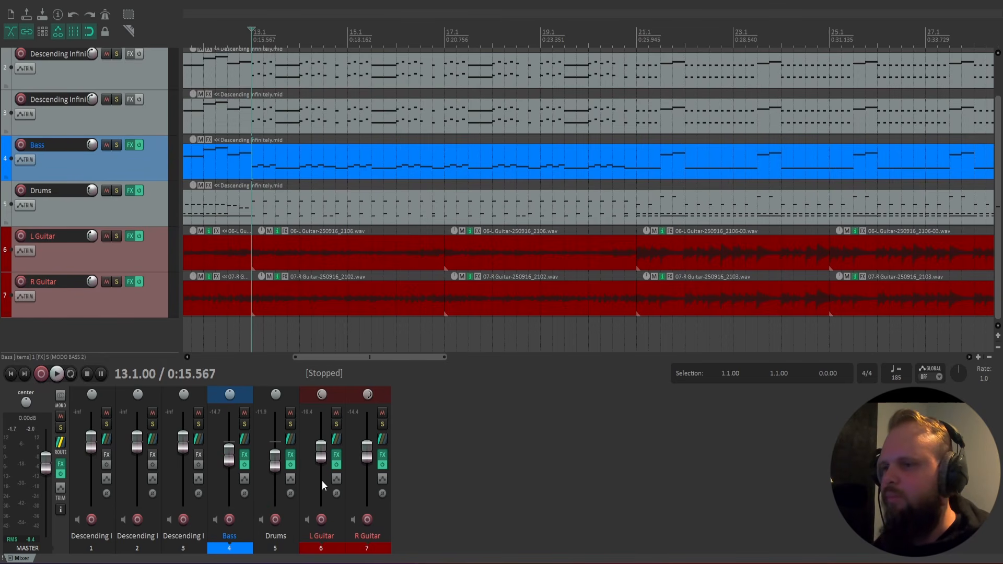
Solo the Bass track and place the edit cursor just before bar 5, at 4.4.00.
left_click(244, 423)
left_click(225, 332)
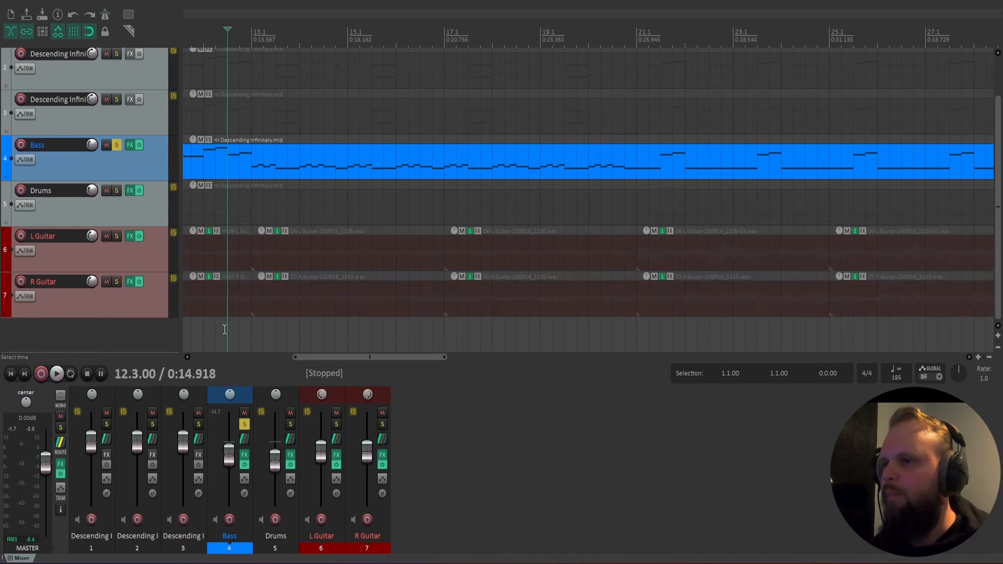
scroll(334, 336, "down", 3)
left_click(281, 331)
left_click(273, 333)
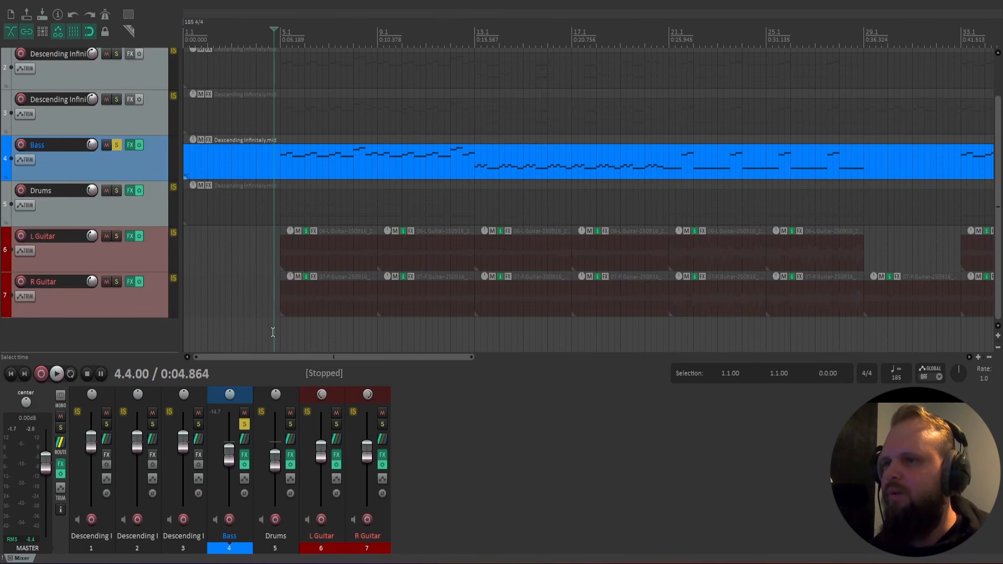
scroll(327, 338, "up", 3)
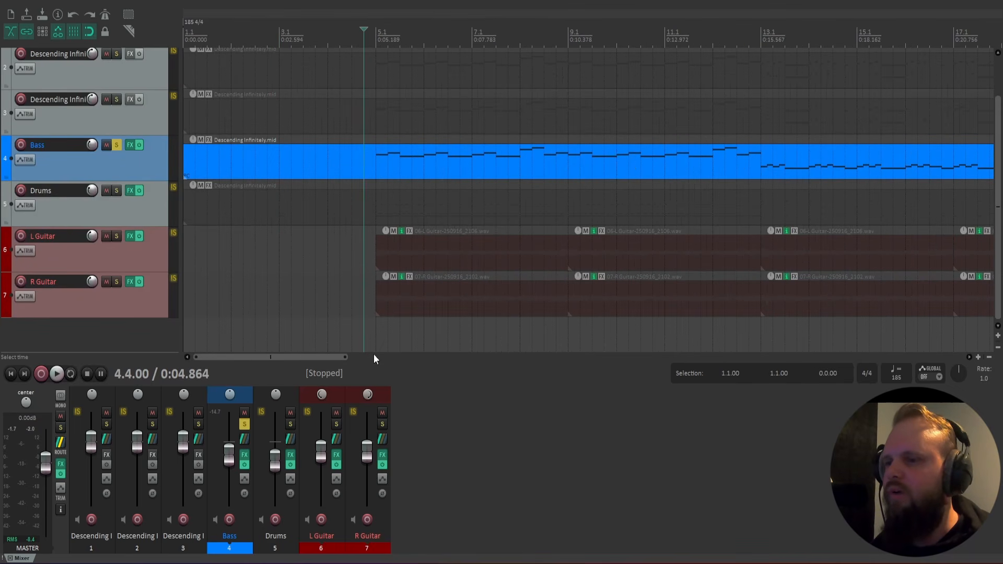
Select the bass MIDI item, open the Bass FX chain, and play the soloed bass briefly from just before bar 5.
left_click(369, 168)
left_click(245, 456)
key("space")
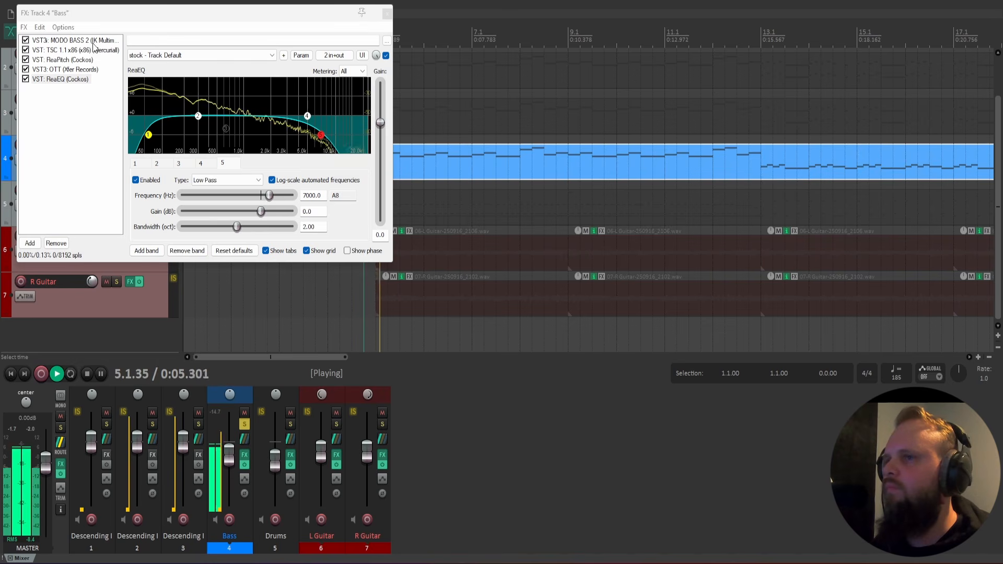
key("space")
left_click(94, 40)
Audition several notes around F3 on the bass MIDI editor's piano keys and close the editor.
left_click(107, 163)
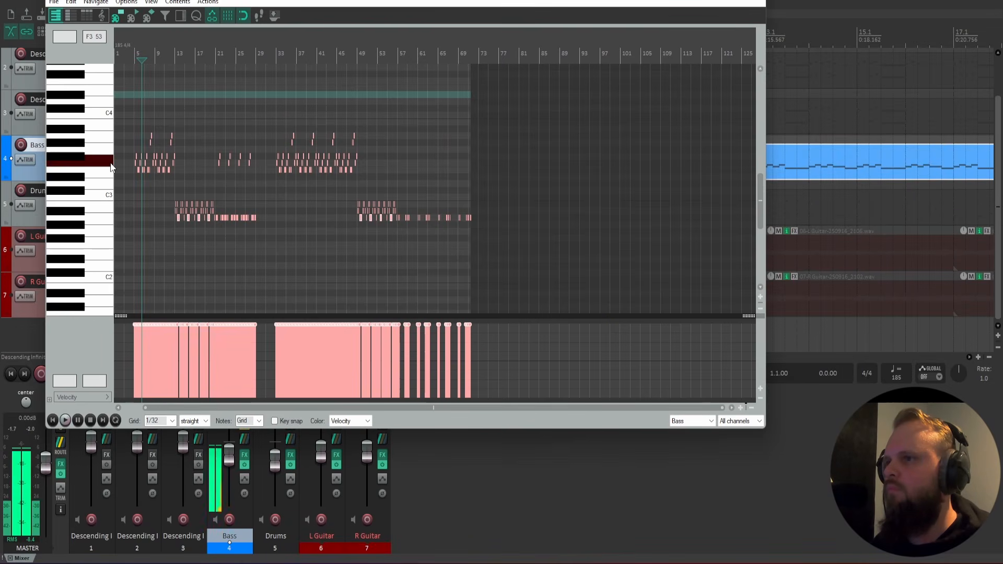
left_click(108, 176)
left_click(108, 151)
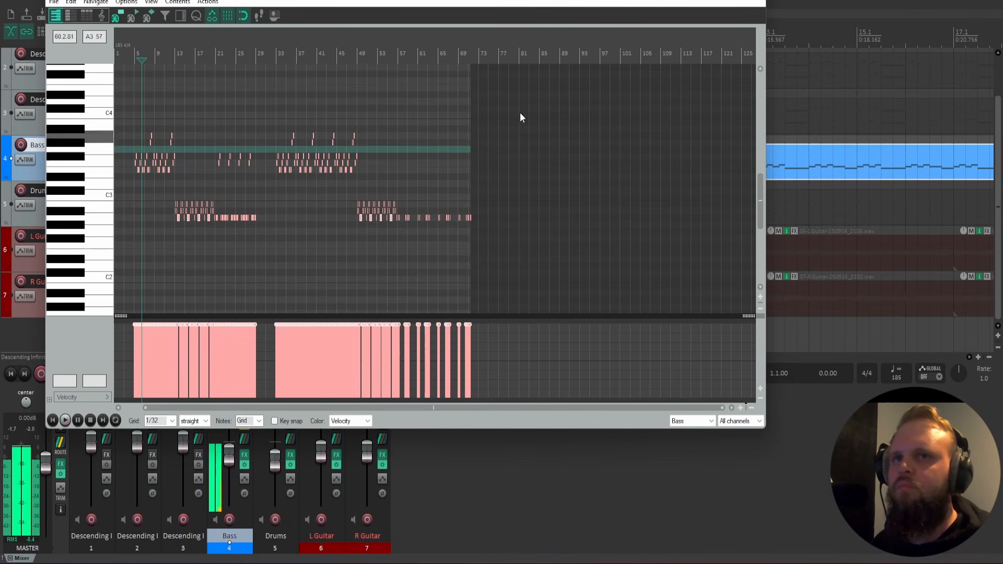
left_click(755, 0)
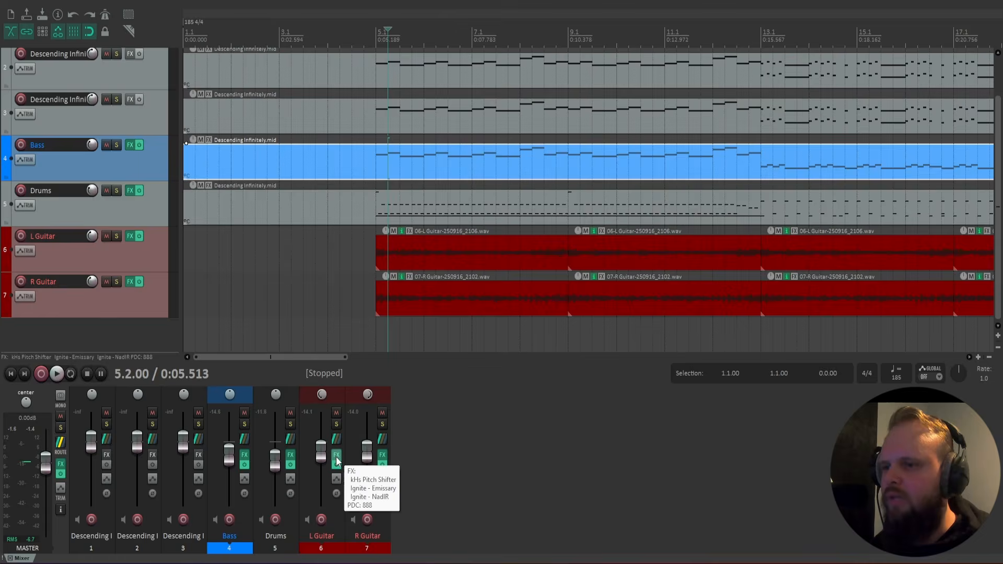
Open the L Guitar FX chain and examine the Emissary amp and NadIR cabinet settings.
left_click(336, 454)
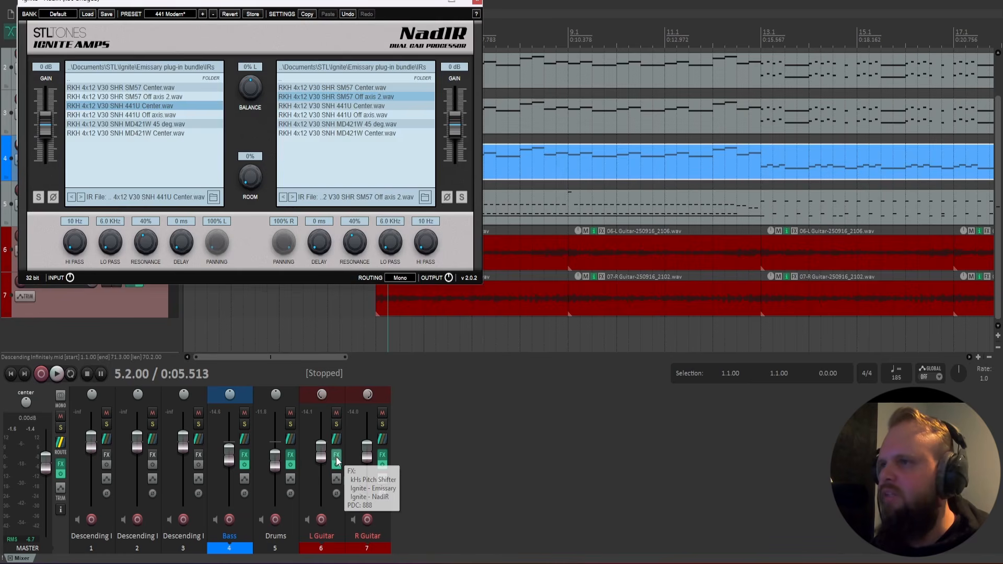
left_click(476, 3)
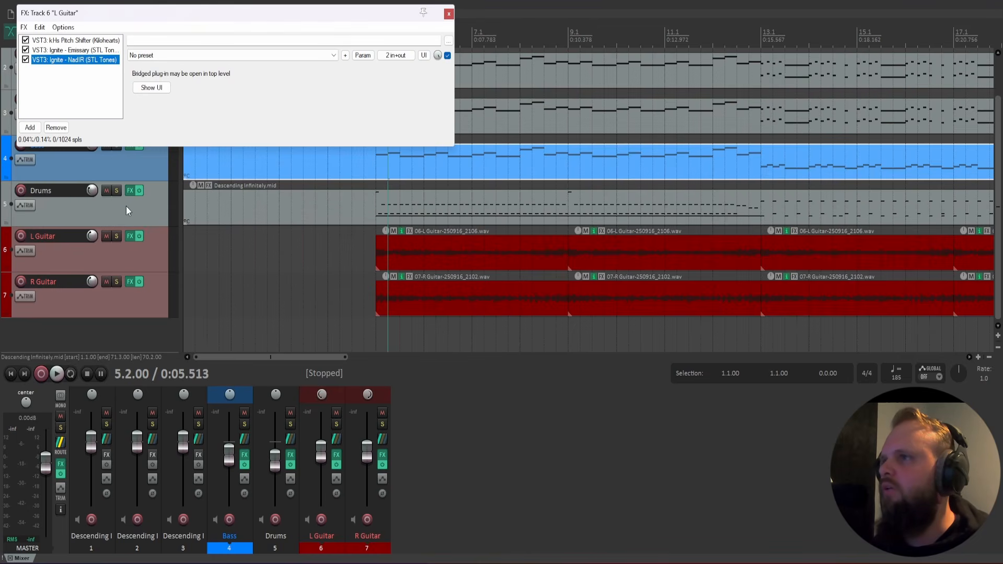
double_click(63, 50)
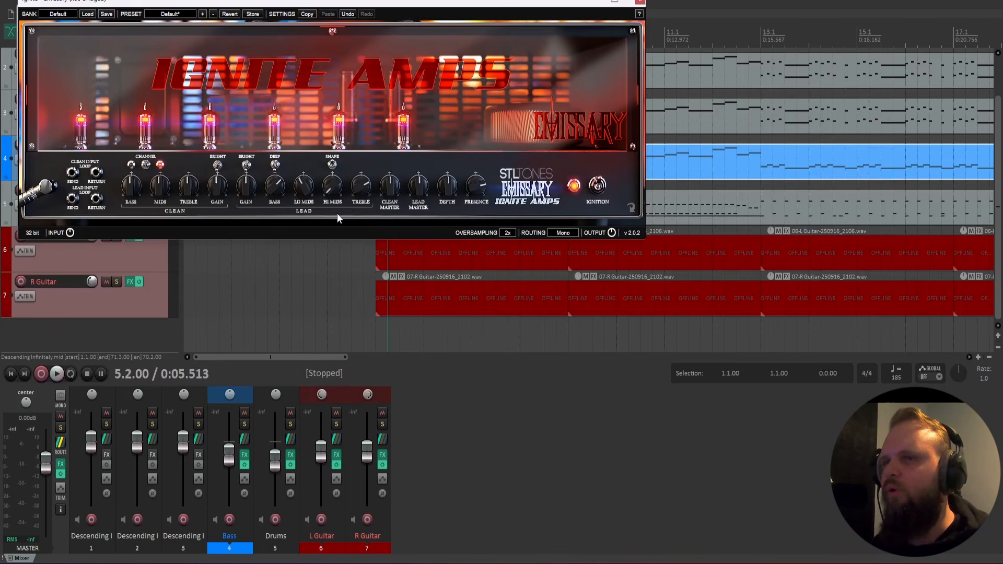
left_click(640, 3)
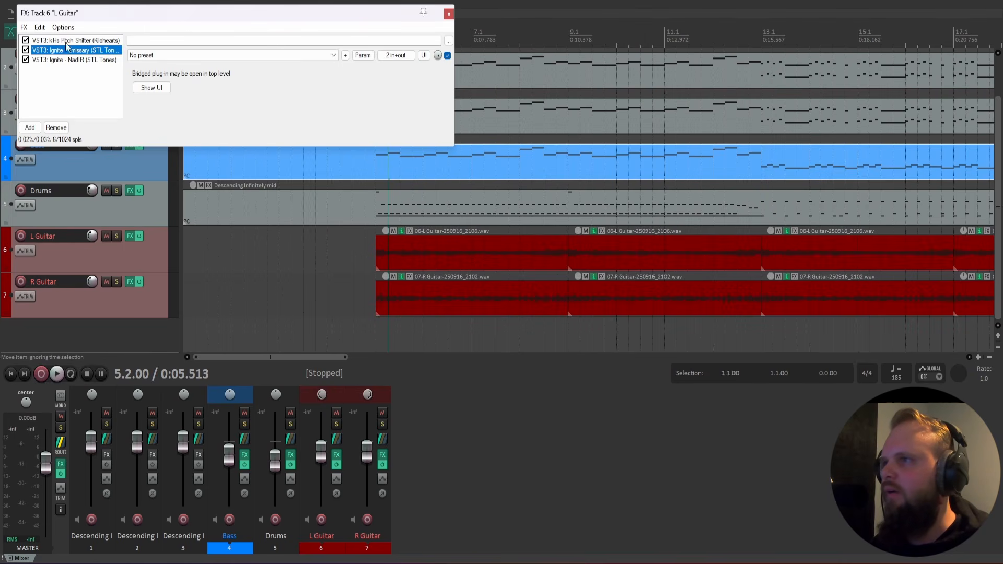
double_click(87, 60)
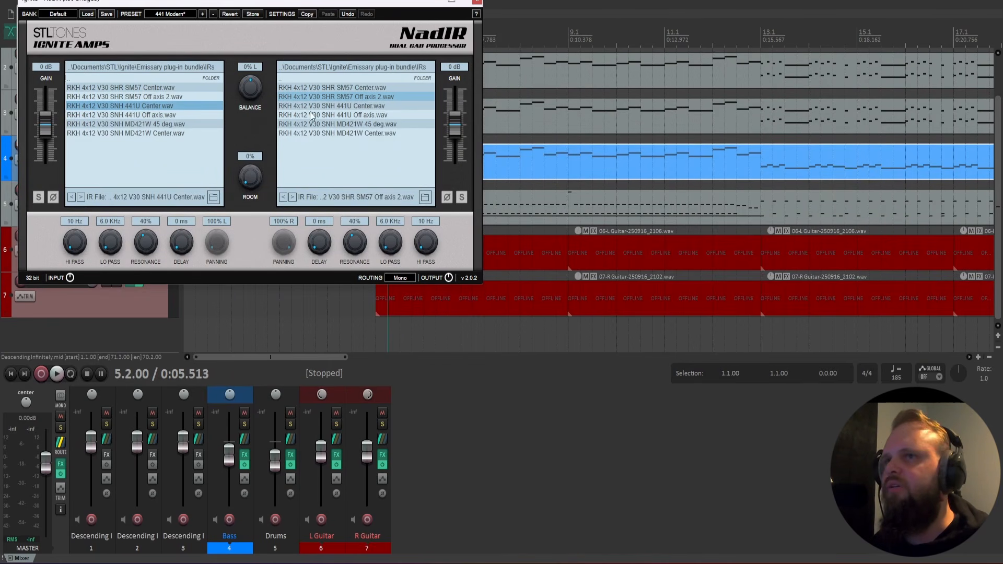
left_click(476, 4)
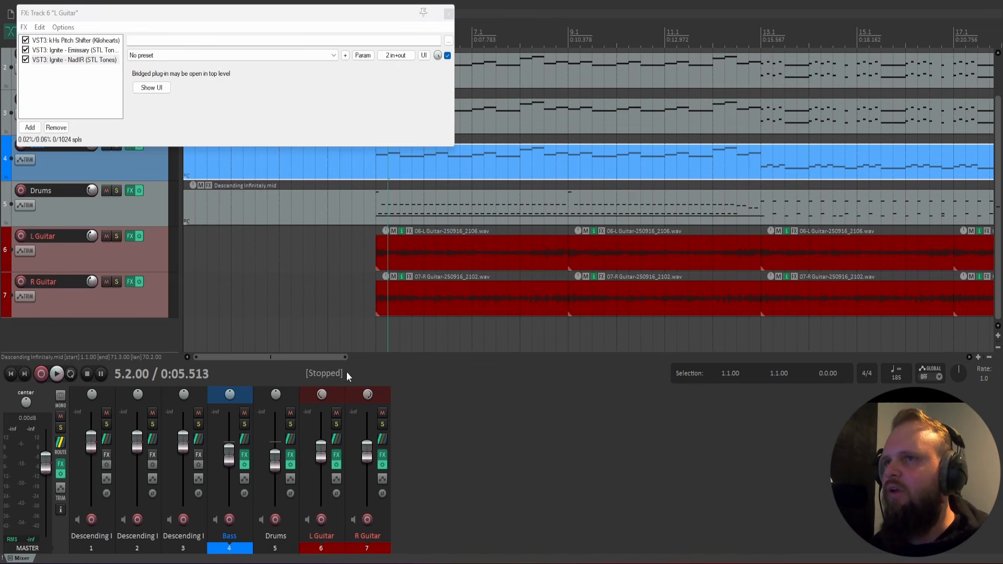
Close the L Guitar FX chain and listen to the full mix from bar 5.
left_click(449, 14)
key("space")
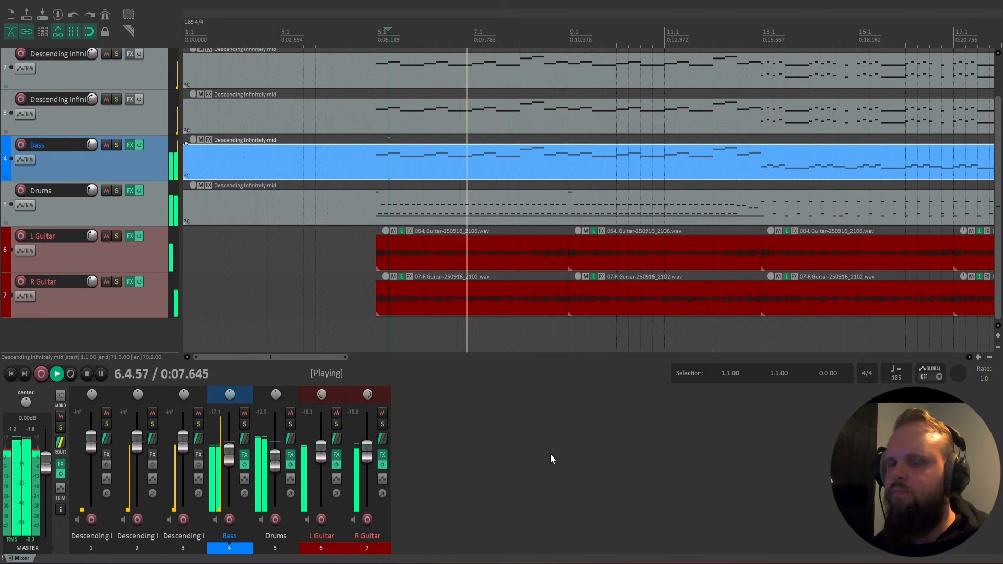
key("space")
Open the Drums track's Kontakt instrument, examine the Krimh Drums Free kit view and mixer, and close the FX window.
left_click(290, 455)
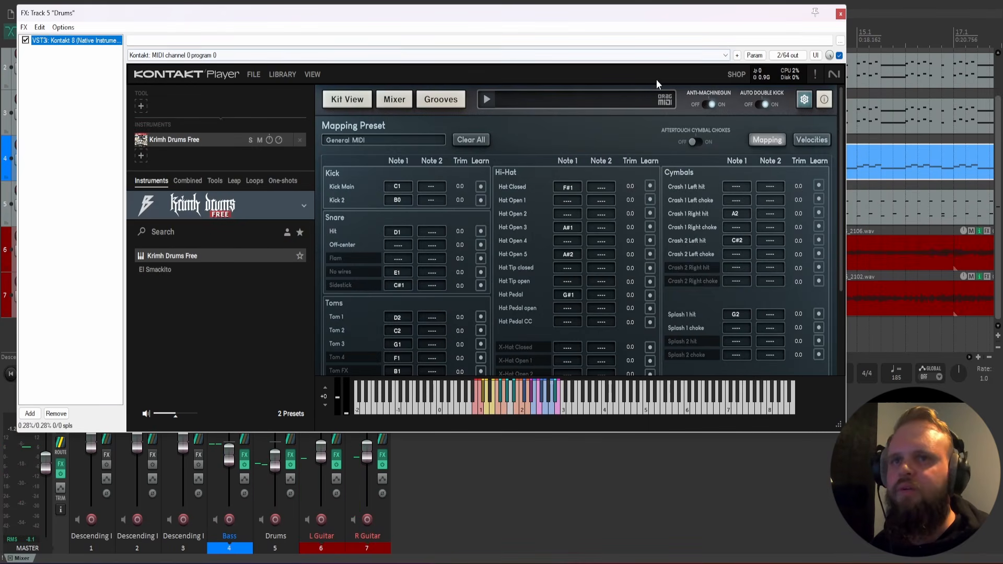
left_click(363, 101)
scroll(642, 278, "down", 5)
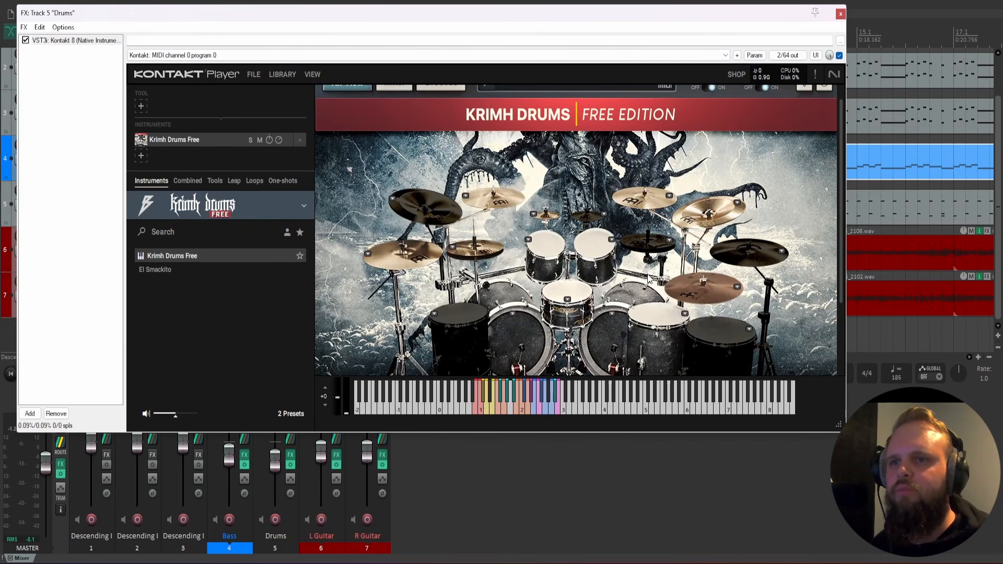
scroll(631, 290, "up", 3)
scroll(631, 290, "up", 1)
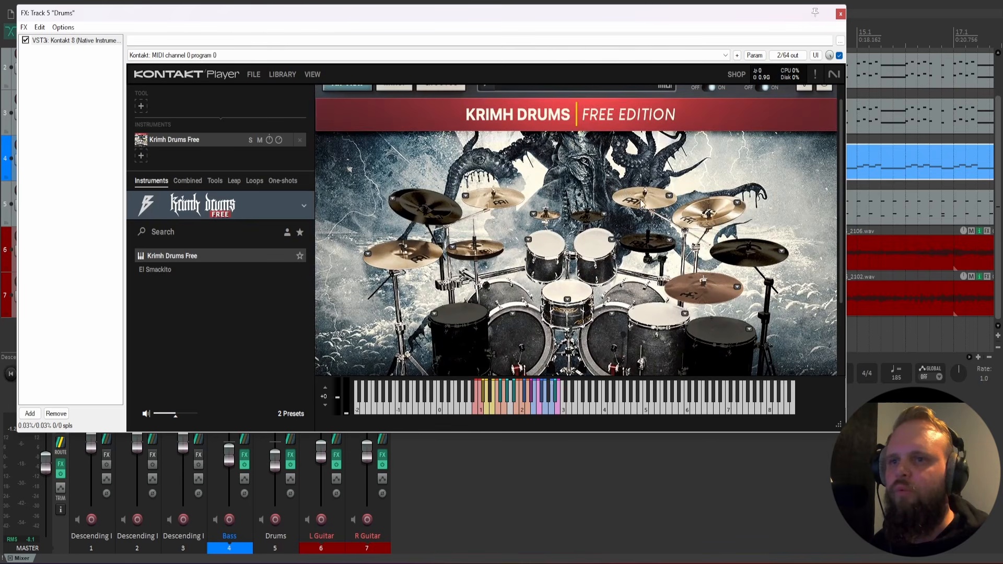
scroll(619, 265, "up", 1)
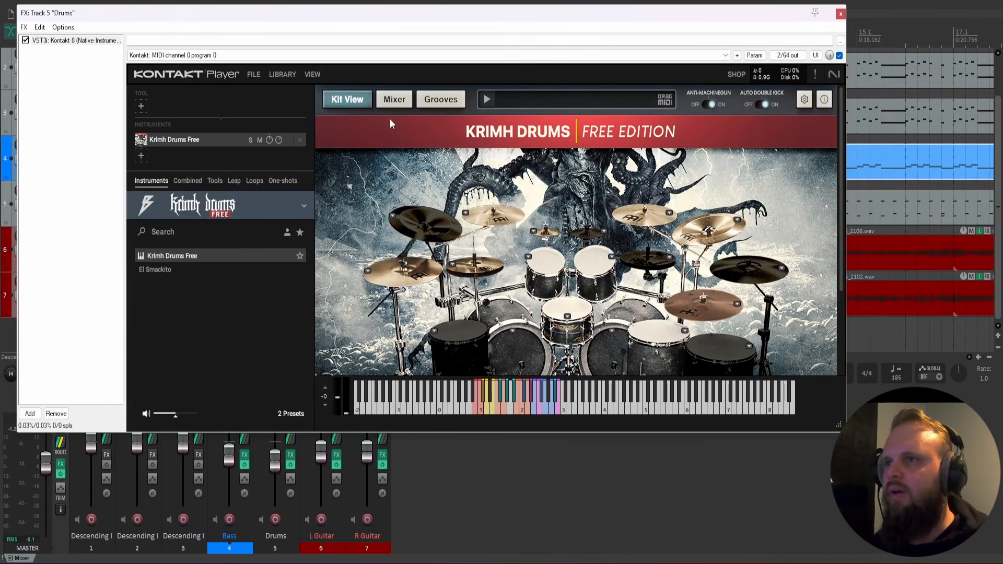
left_click(387, 104)
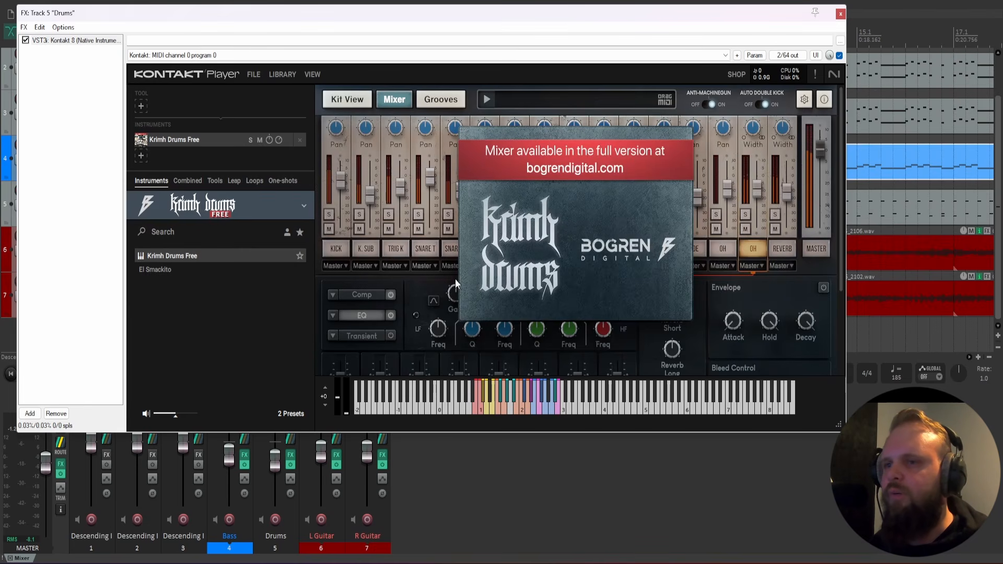
left_click(350, 103)
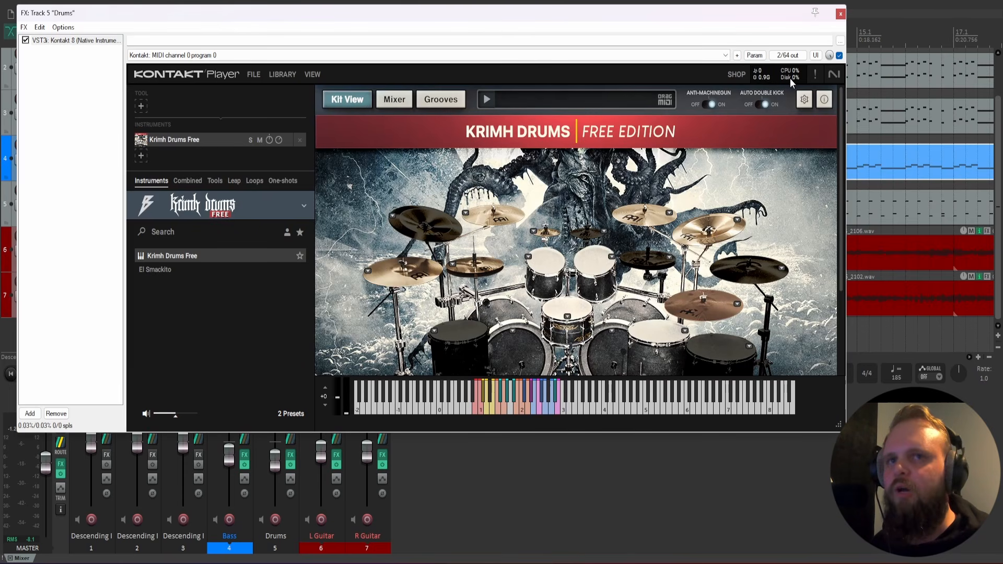
left_click(841, 14)
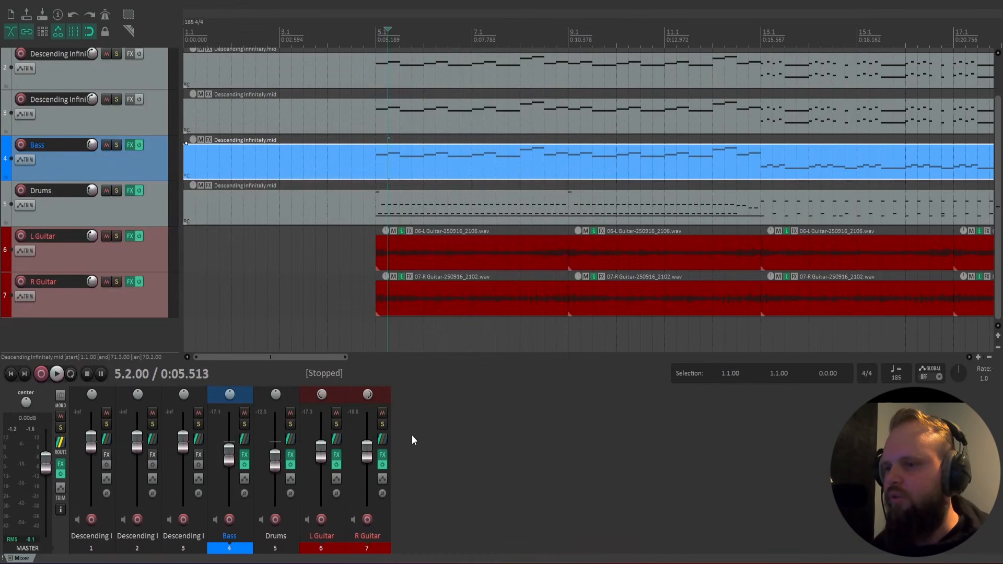
Open and close the Drums track's Kontakt instrument, and place the edit cursor at 4.4.00, just before the guitars enter.
left_click(290, 455)
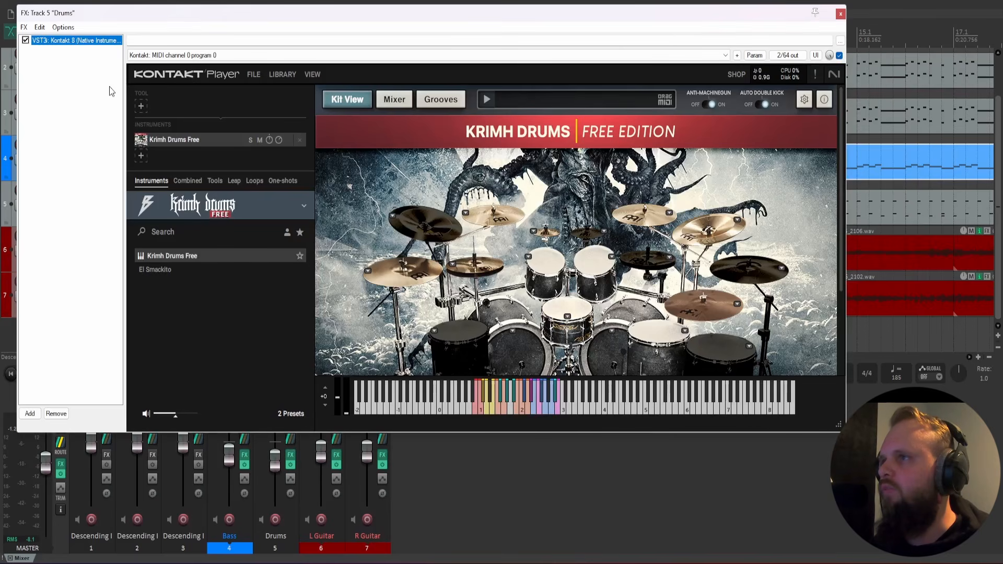
left_click(841, 15)
left_click(367, 251)
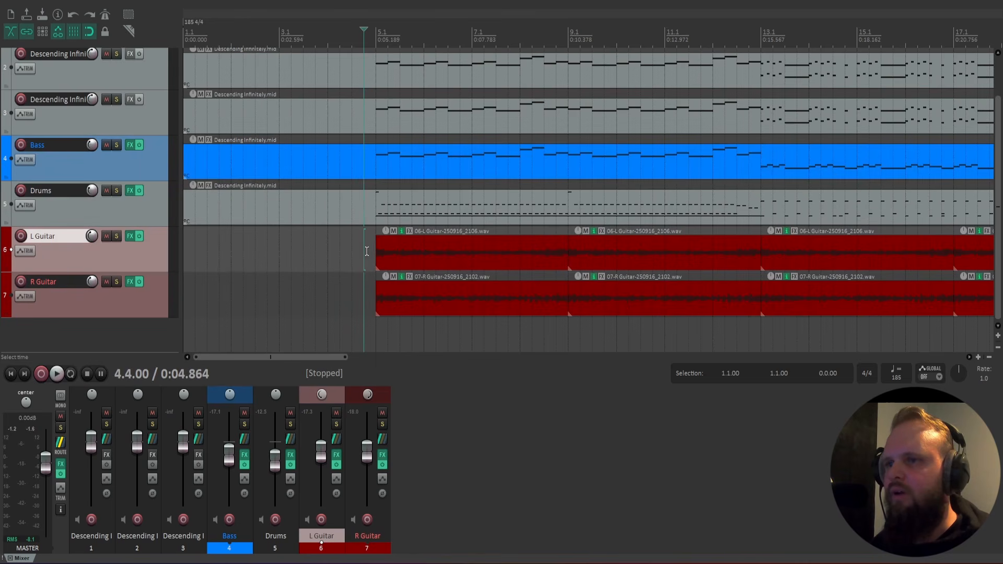
Set the snare's one-shot sample to Grind Snare in the Drums track's Ugritone Drums, start playback and close the FX window.
left_click(130, 190)
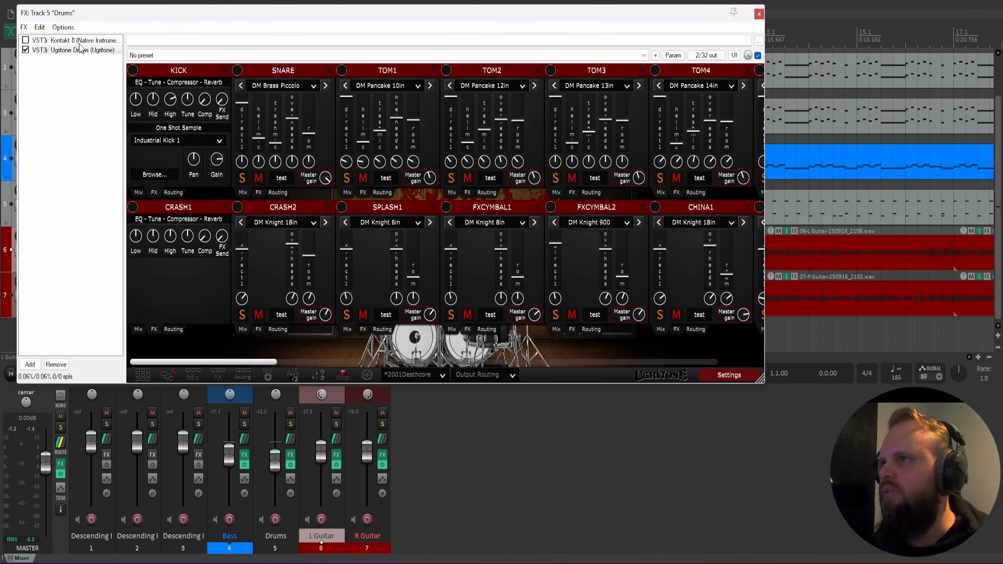
left_click(256, 189)
left_click(311, 142)
mouse_move(296, 163)
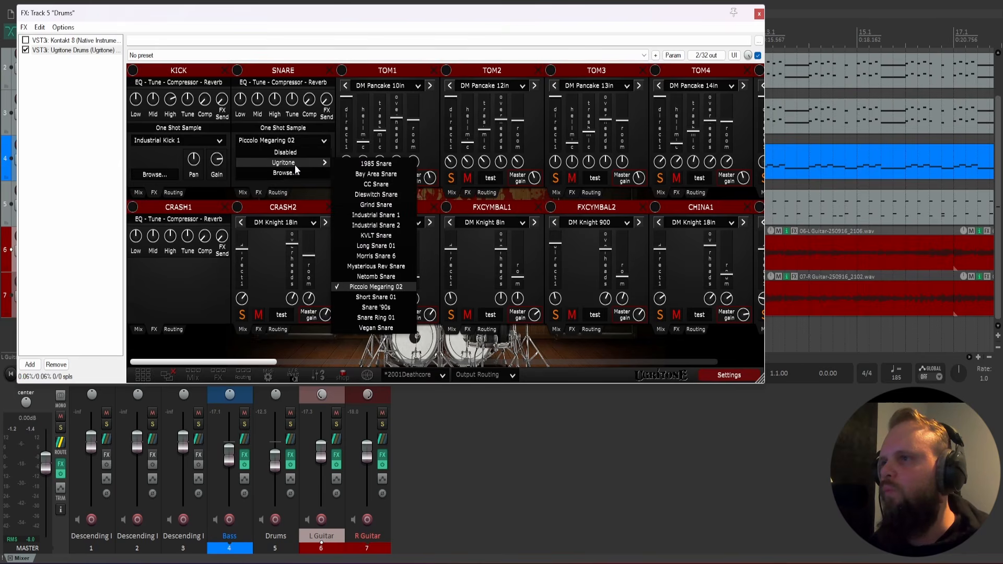
left_click(151, 139)
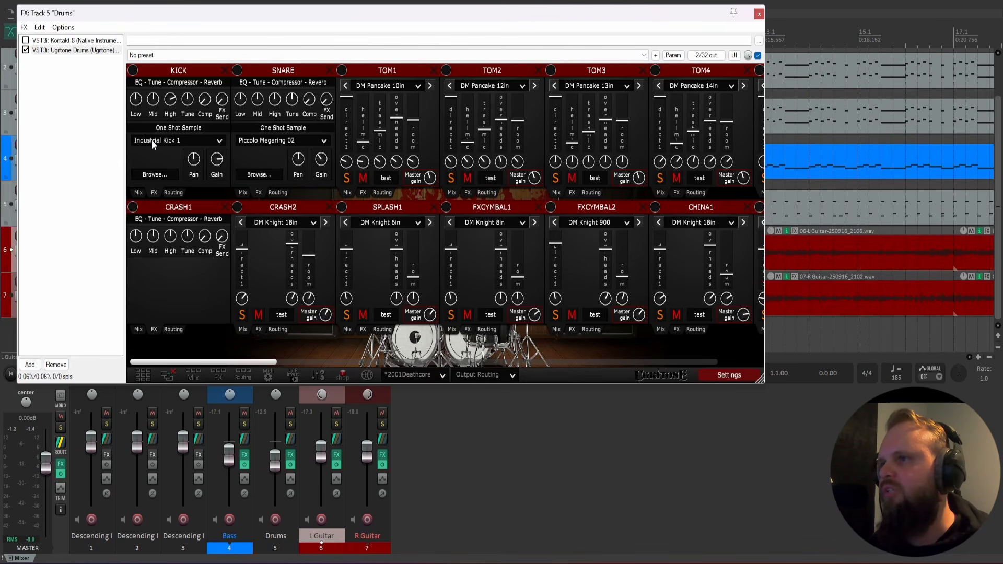
left_click(291, 139)
mouse_move(293, 163)
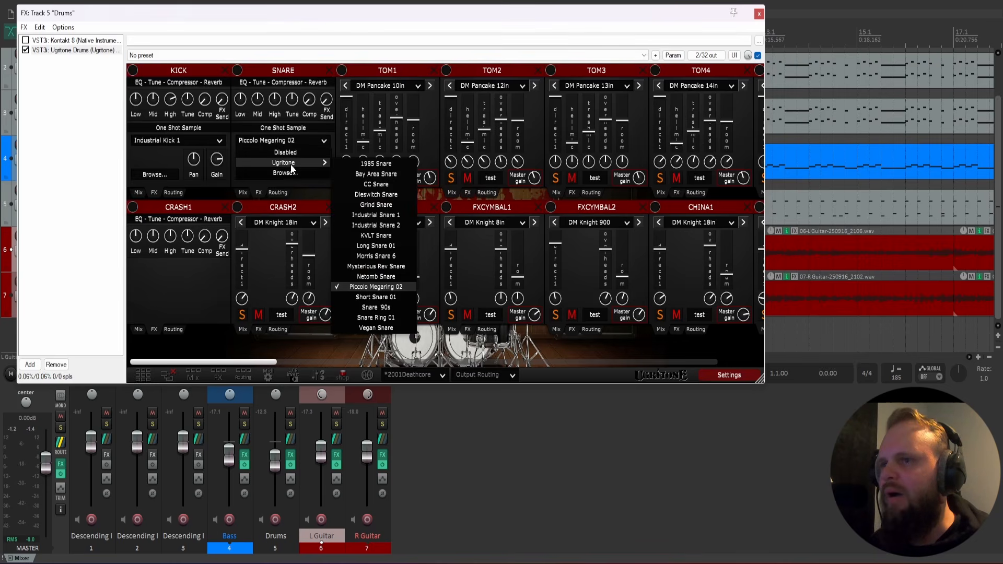
left_click(386, 206)
key("space")
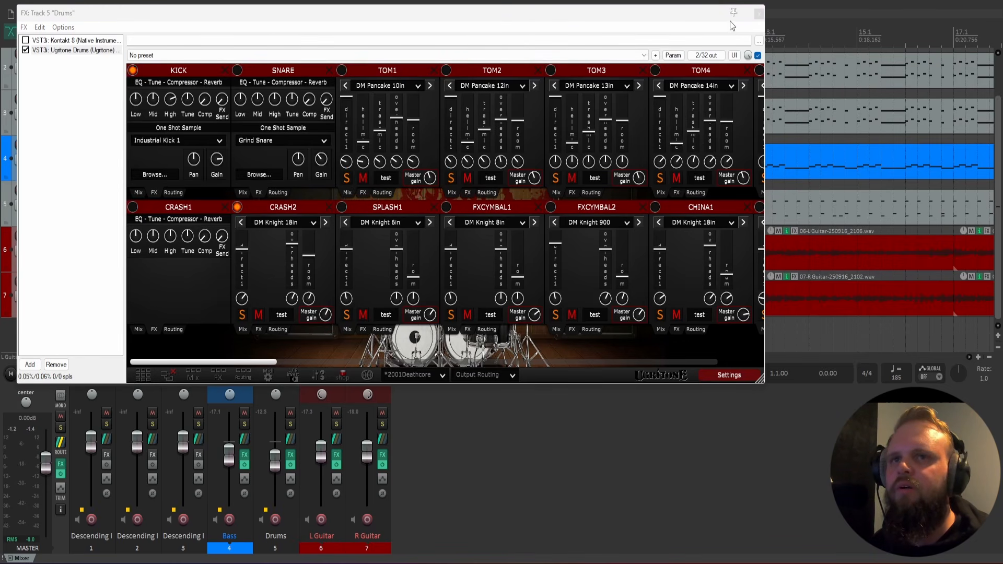
left_click(759, 14)
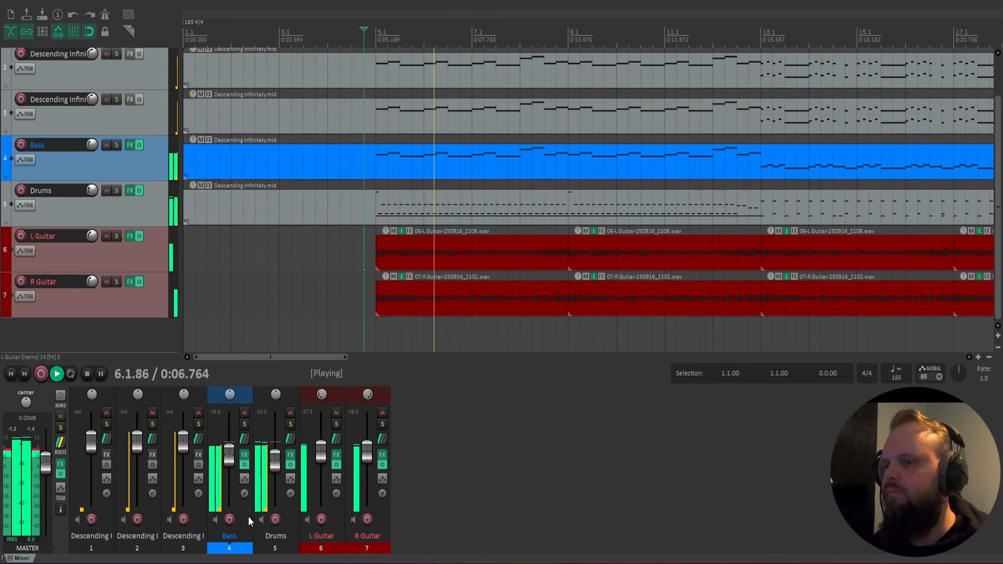
Set the Drums track's volume to -8 dB in its routing settings during playback, and stop after listening.
right_click(271, 464)
type("-8")
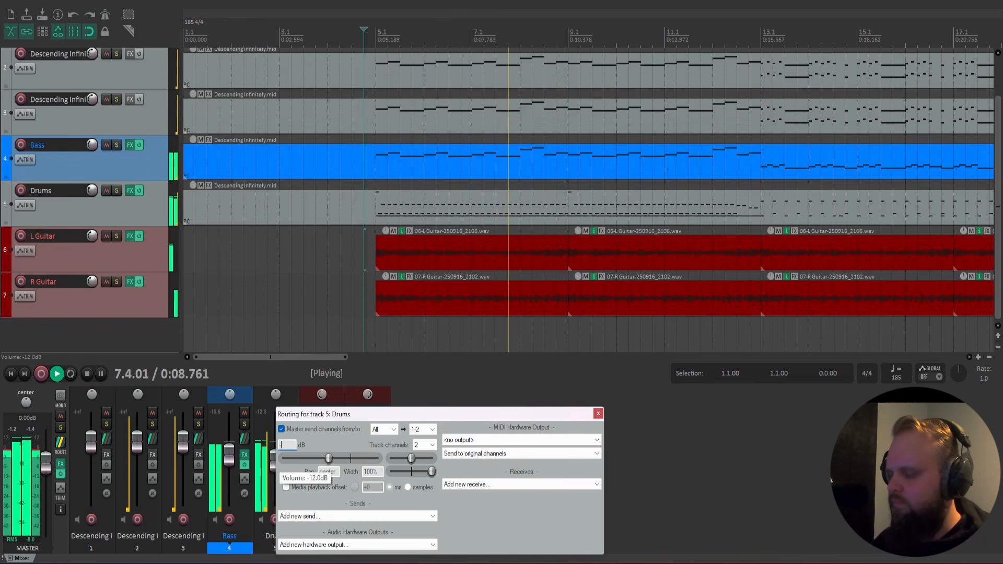
key("Return")
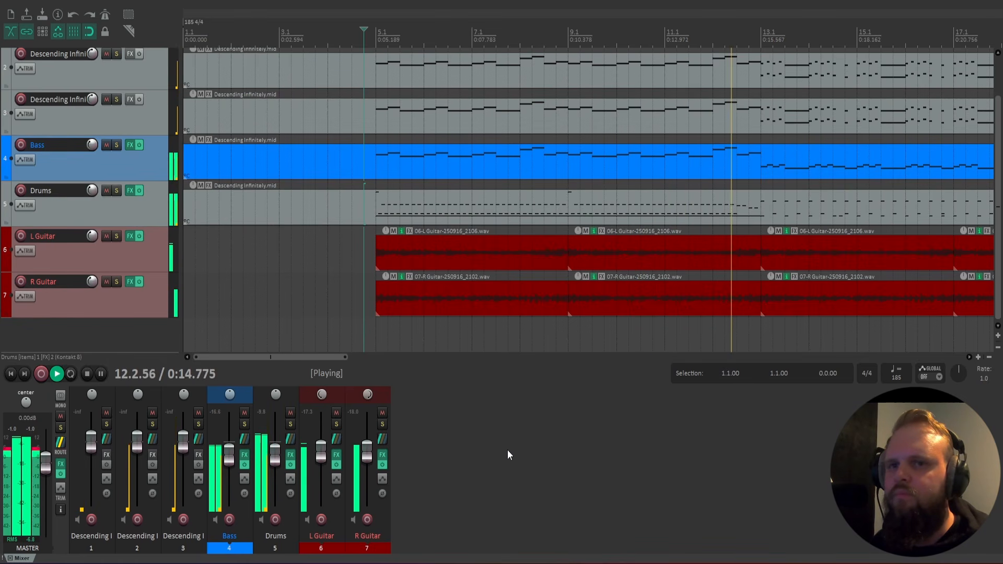
key("space")
Listen to the full mix from 12.3.00 and review the Ugritone Drums kit on the Drums track.
left_click(368, 266)
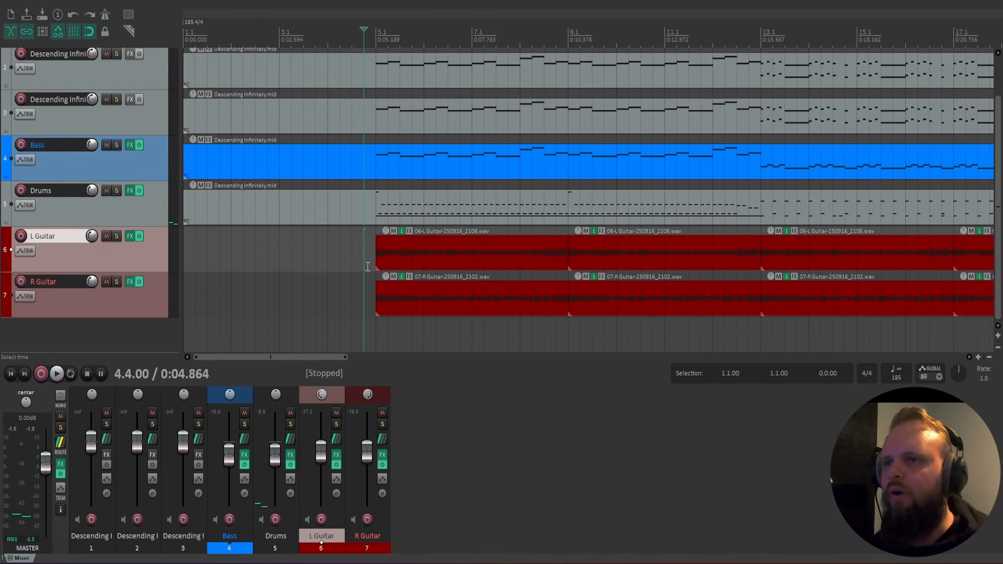
scroll(367, 266, "down", 5)
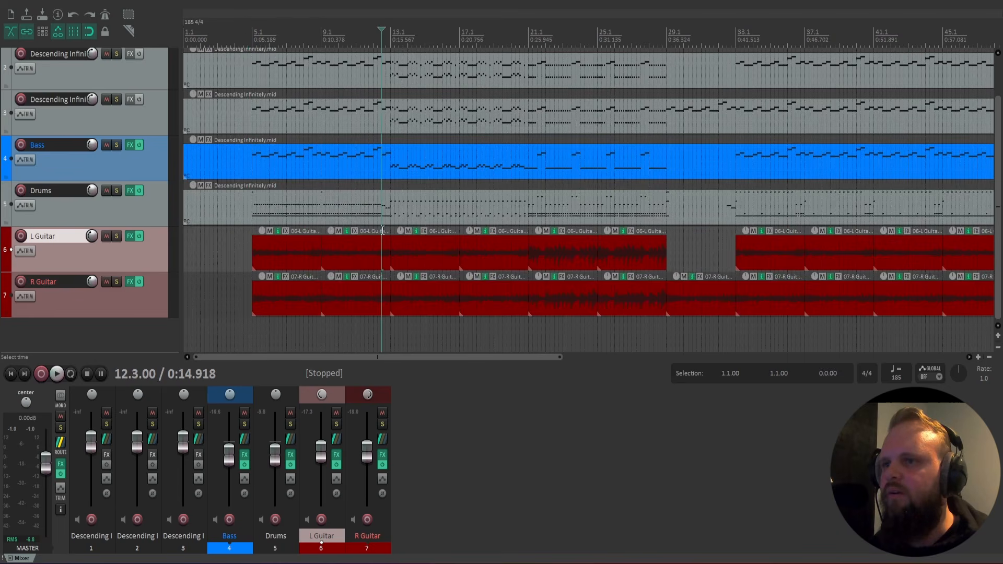
key("space")
scroll(553, 258, "up", 4)
left_click_drag(335, 358, 437, 362)
key("space")
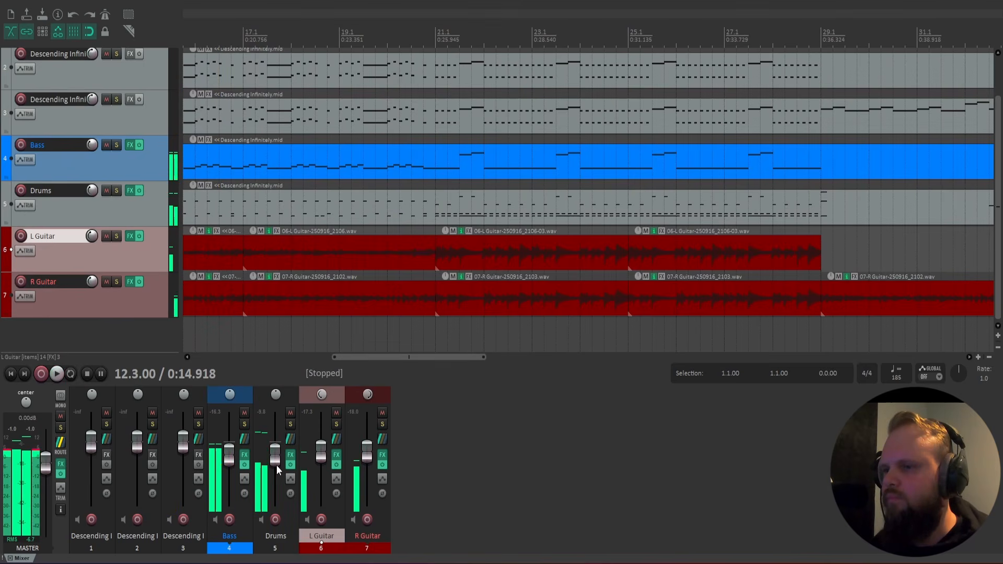
left_click(292, 454)
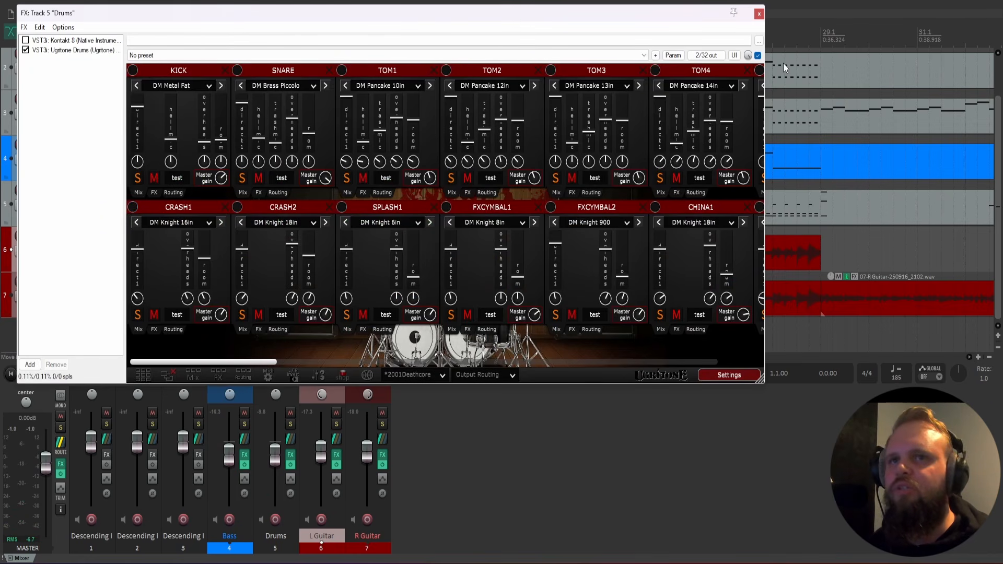
left_click(760, 14)
Solo the Bass and Drums tracks, listen to them together from 12.3.00, and clear their solos.
left_click(244, 424)
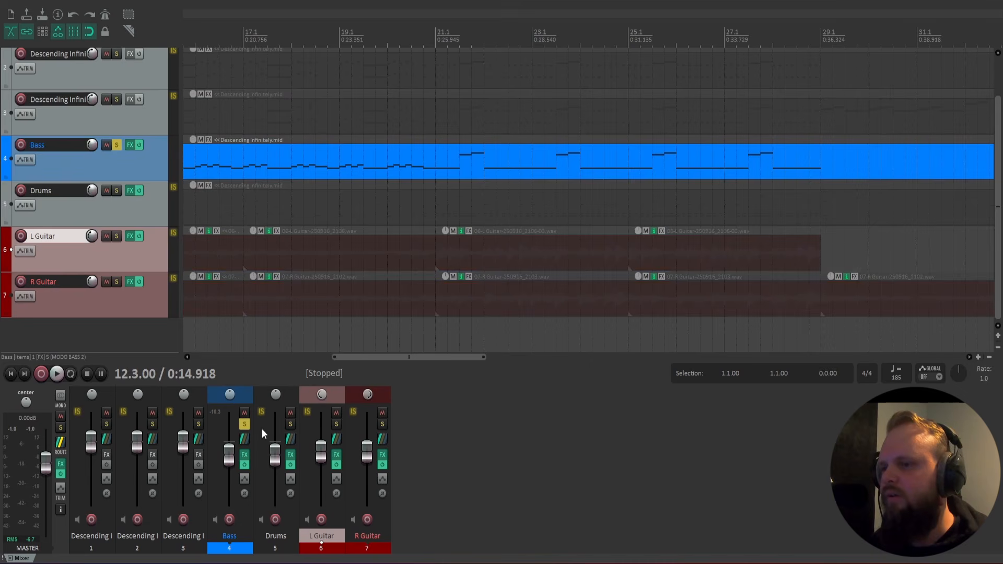
left_click(291, 426)
key("space")
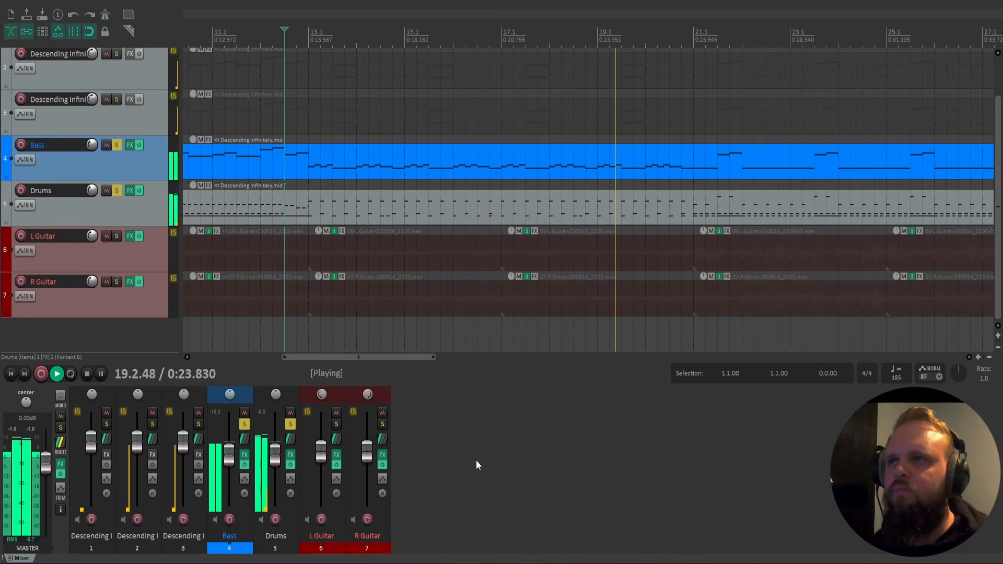
key("space")
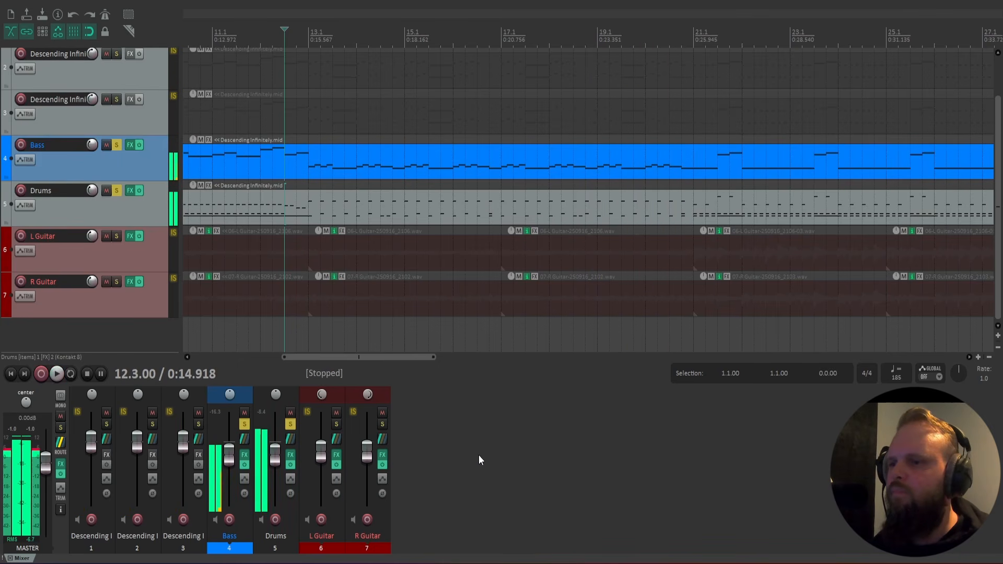
left_click(291, 424)
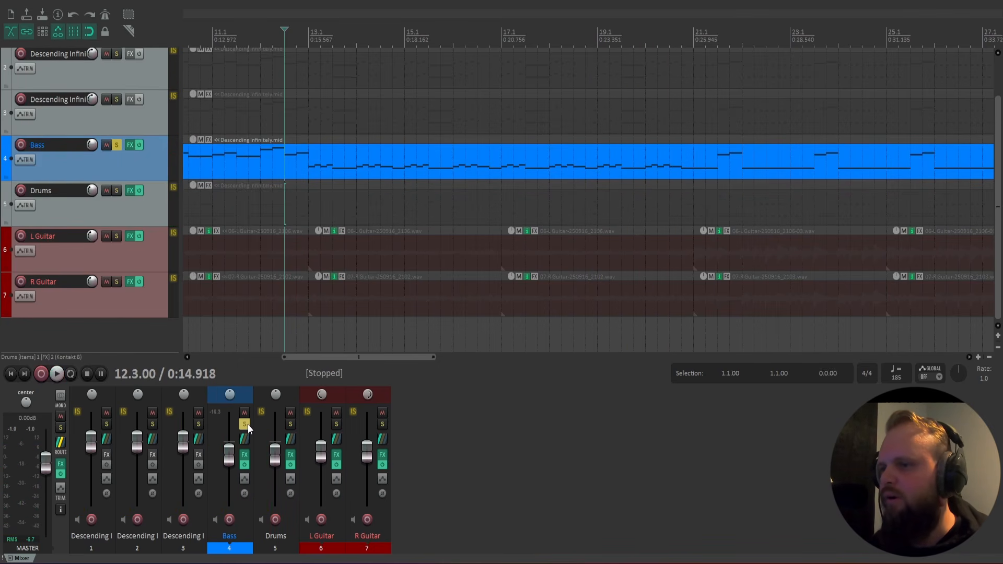
left_click(244, 424)
left_click(290, 424)
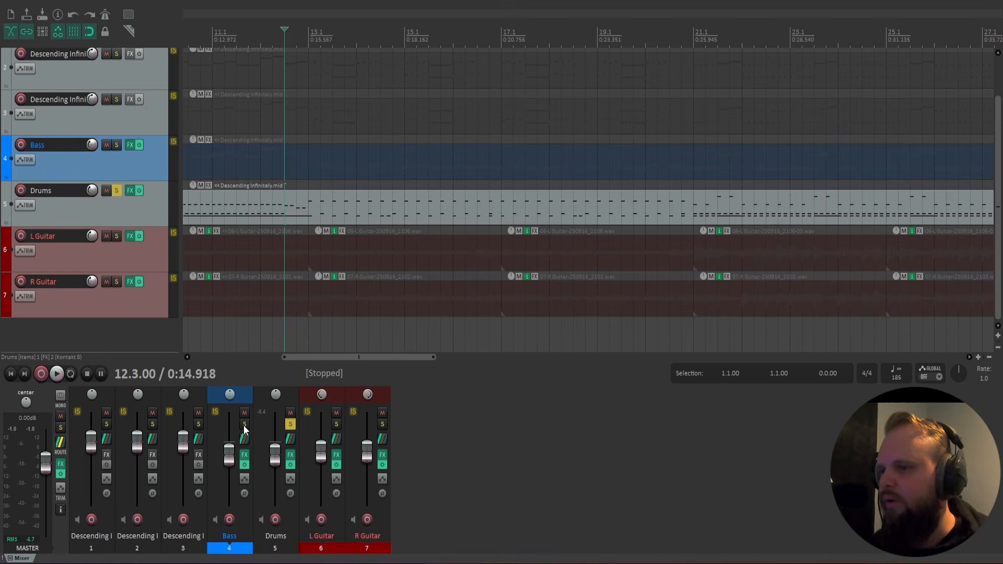
left_click(244, 424)
left_click(244, 424)
left_click(291, 425)
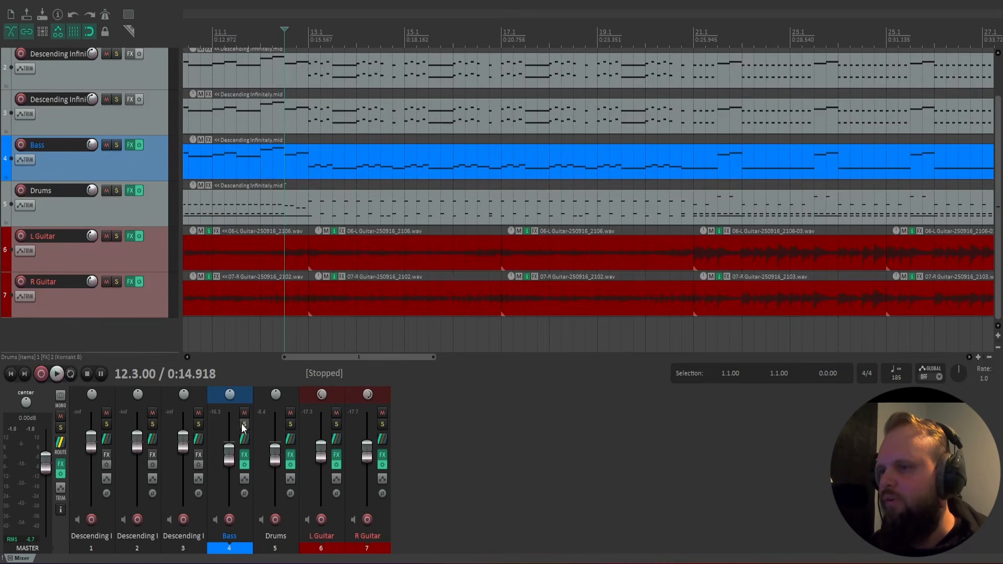
Move the Drums track below R Guitar and open its FX chain.
left_click(294, 397)
left_click_drag(415, 406, 412, 406)
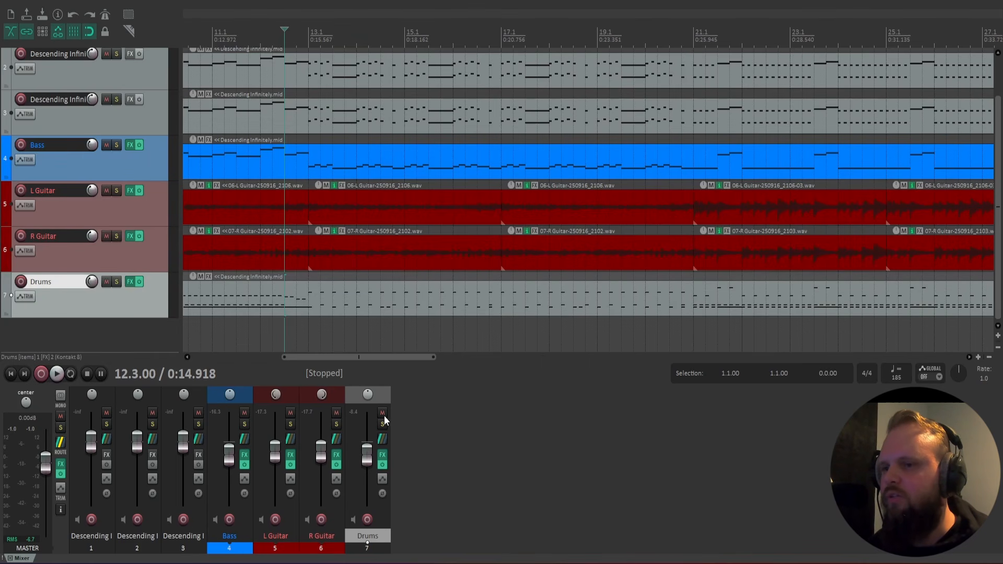
left_click(383, 460)
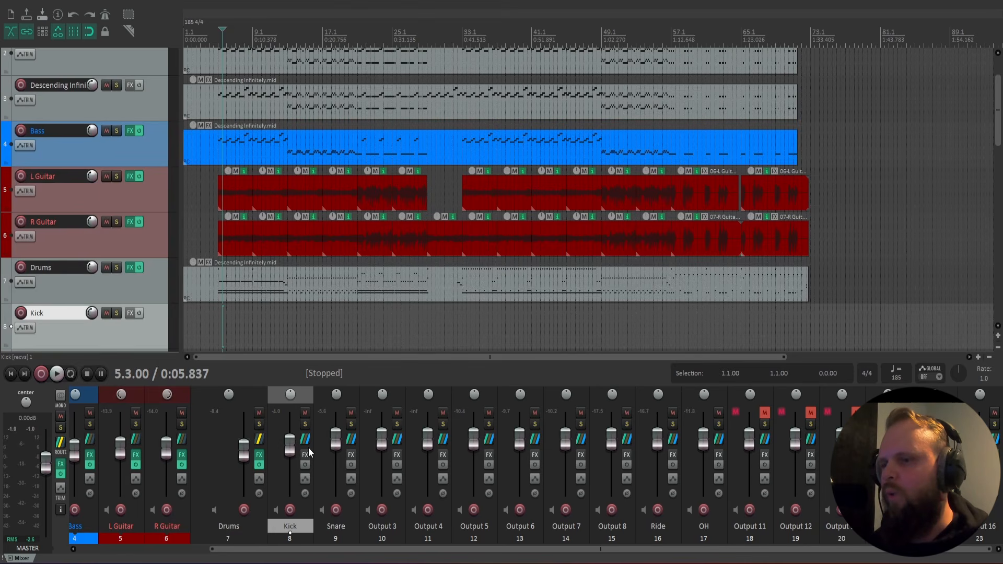
Lower the Snare track's volume to -6.67 dB while the mix plays, and listen again from bar 5.
key("space")
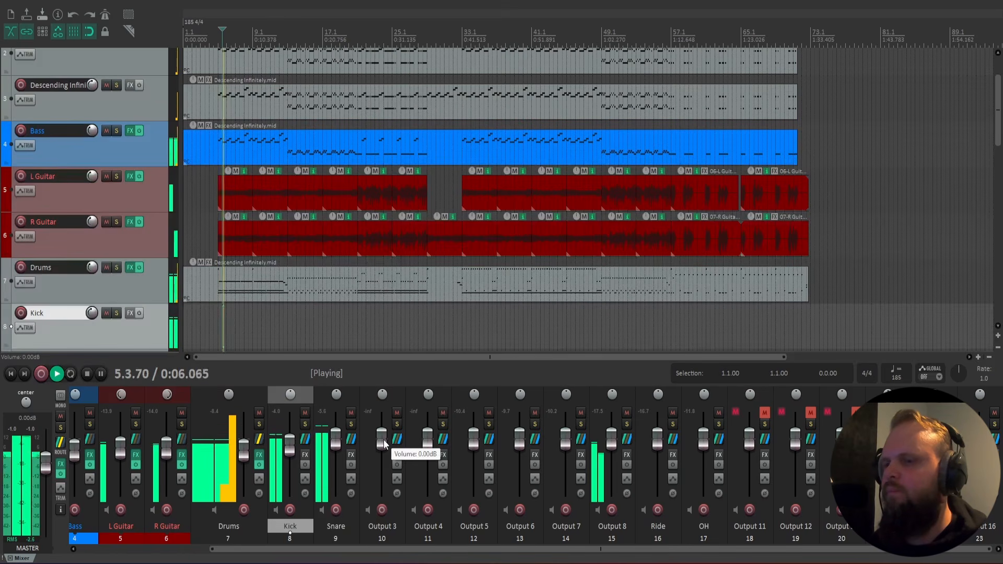
left_click_drag(336, 450, 338, 456)
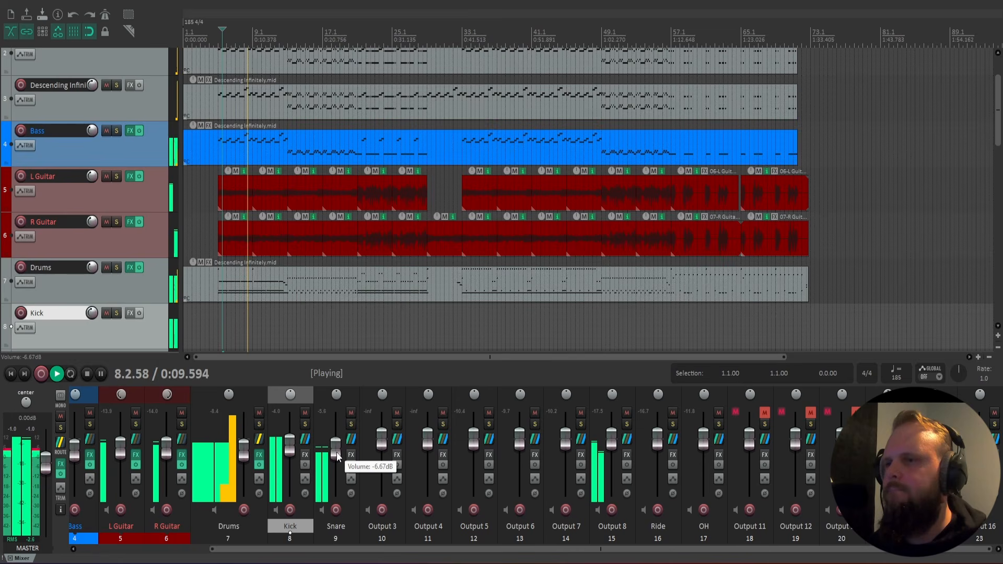
left_click(220, 331)
scroll(235, 331, "up", 3)
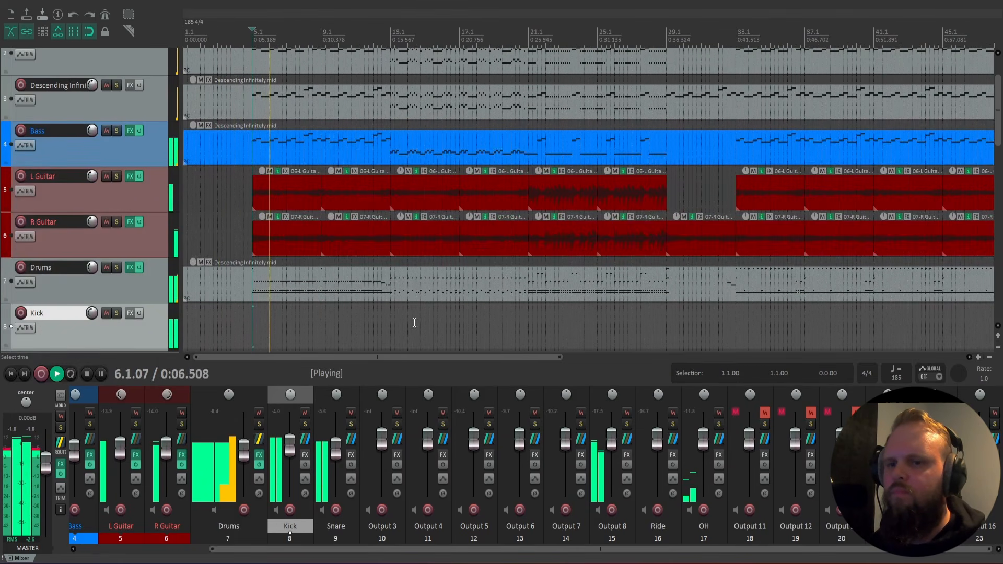
key("space")
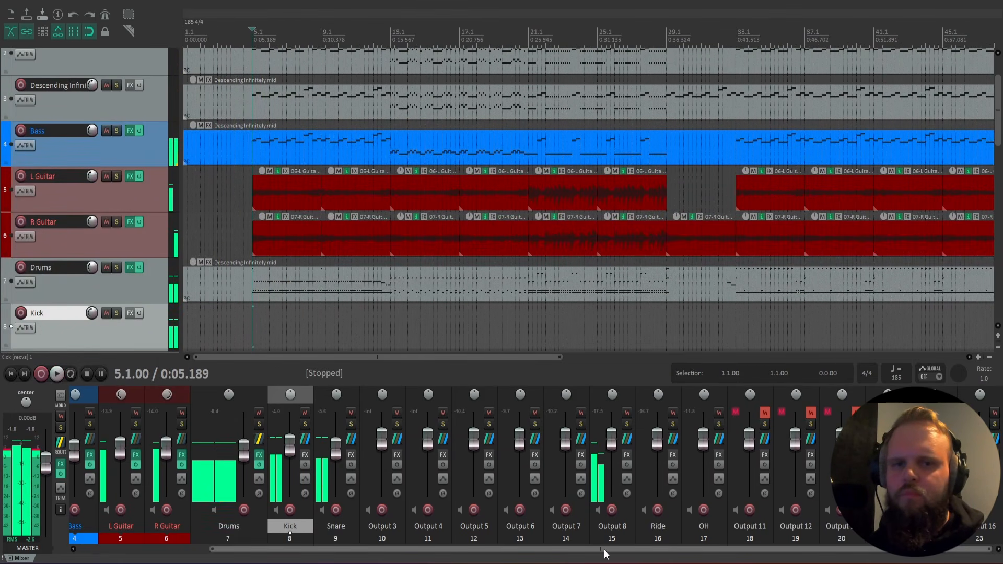
Delete the Output 15 and Output 16 tracks.
left_click(949, 393)
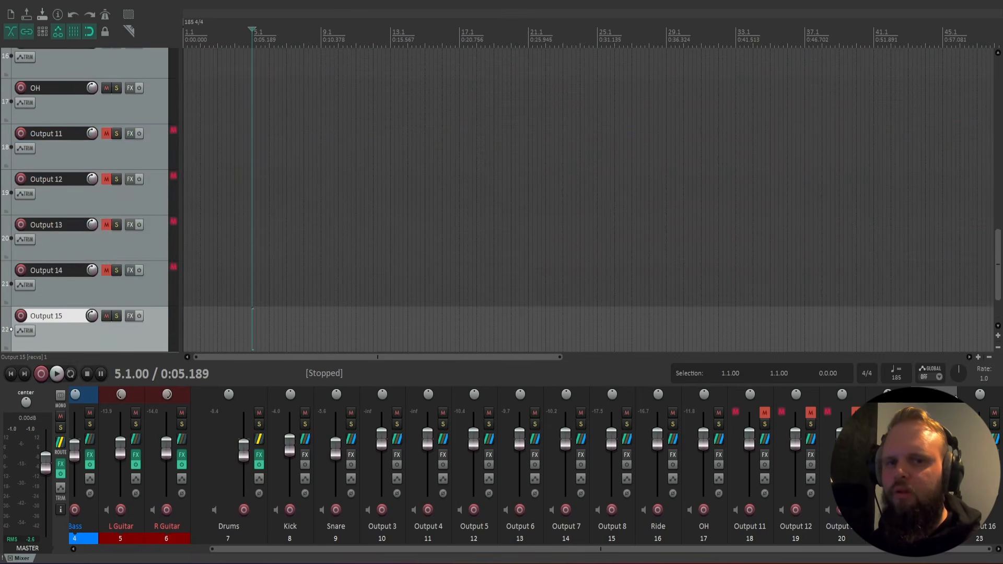
left_click(980, 530)
key("Delete")
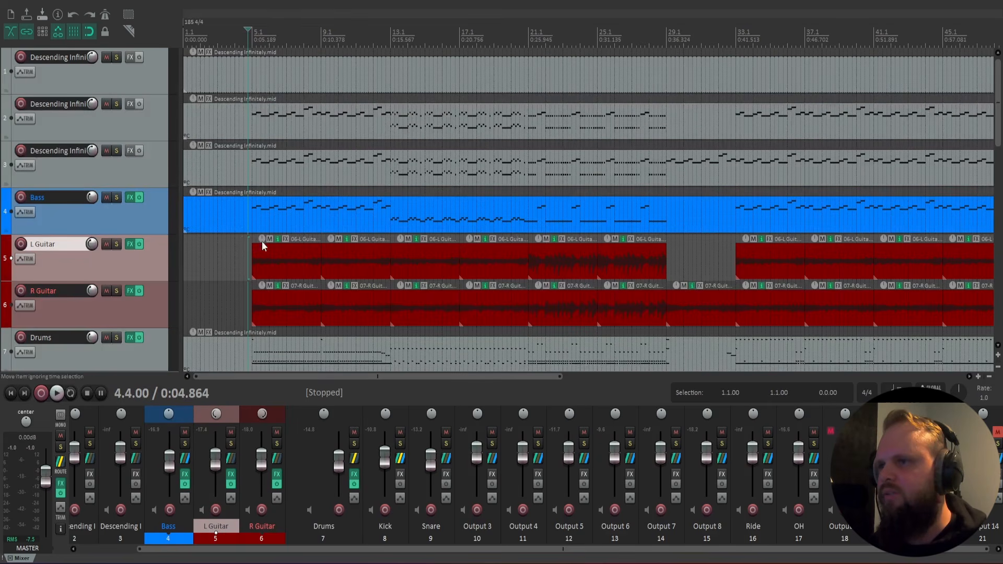
Solo the Bass and Kick tracks during playback and compare the bass with its ReaComp sidechain compressor bypassed and enabled.
key("space")
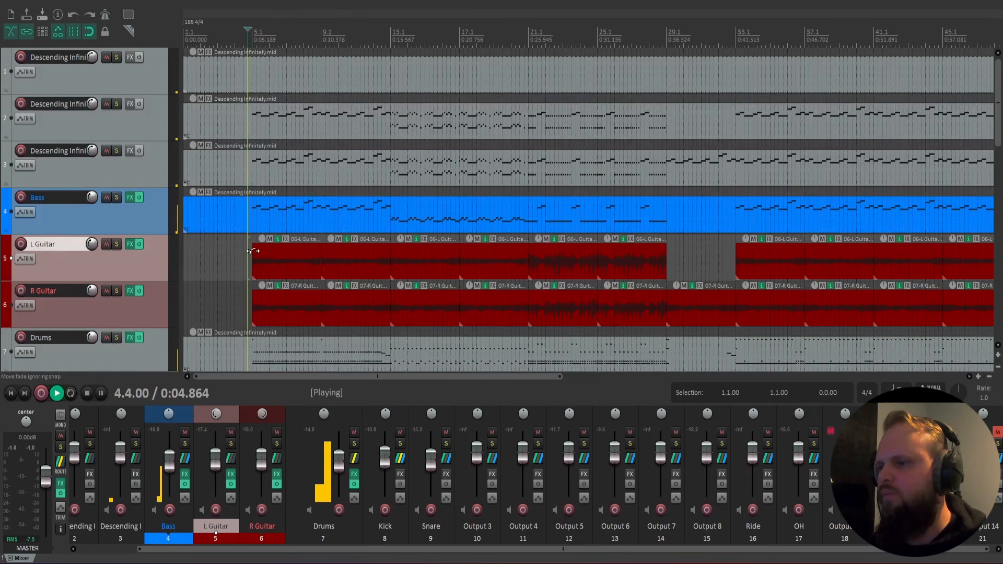
left_click(185, 444)
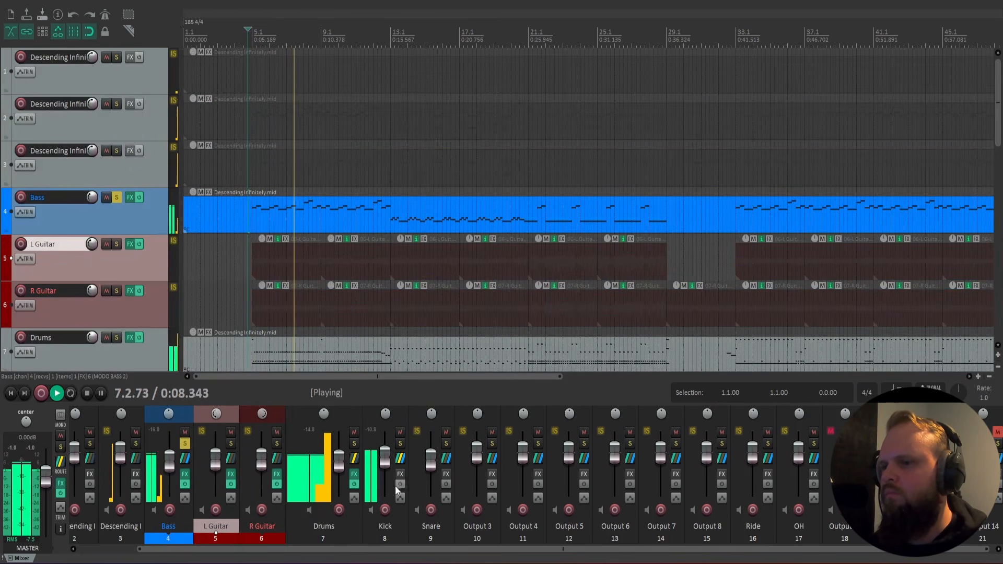
left_click(184, 474)
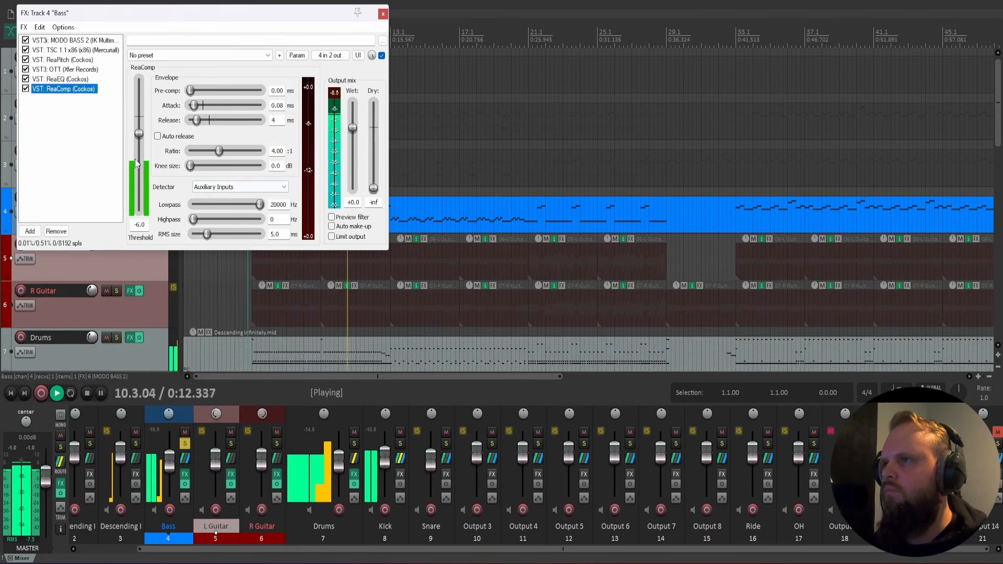
left_click(25, 89)
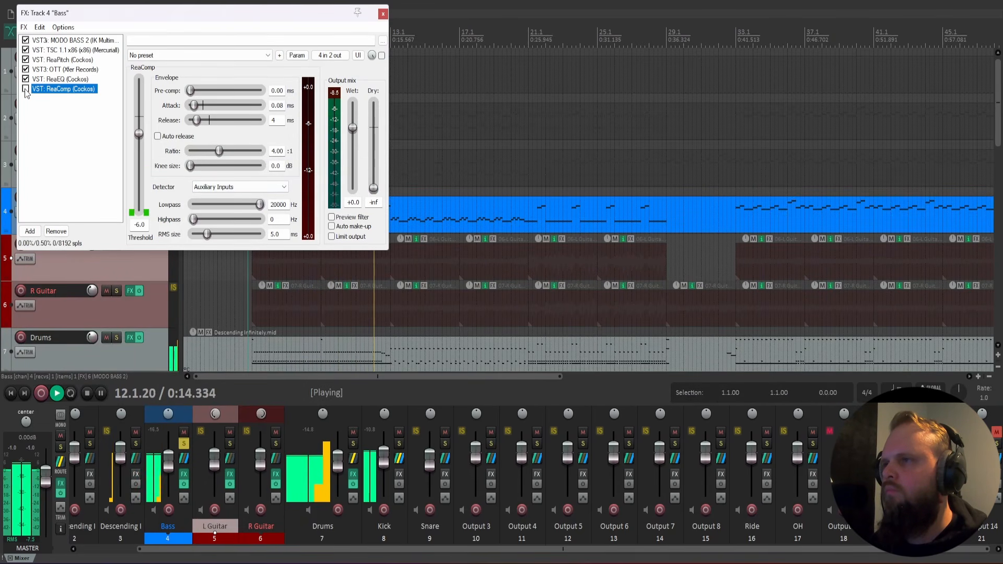
left_click(25, 88)
Close the Bass FX chain, clear the Bass and Kick solos, and listen to the full mix into bar 21.
left_click(382, 13)
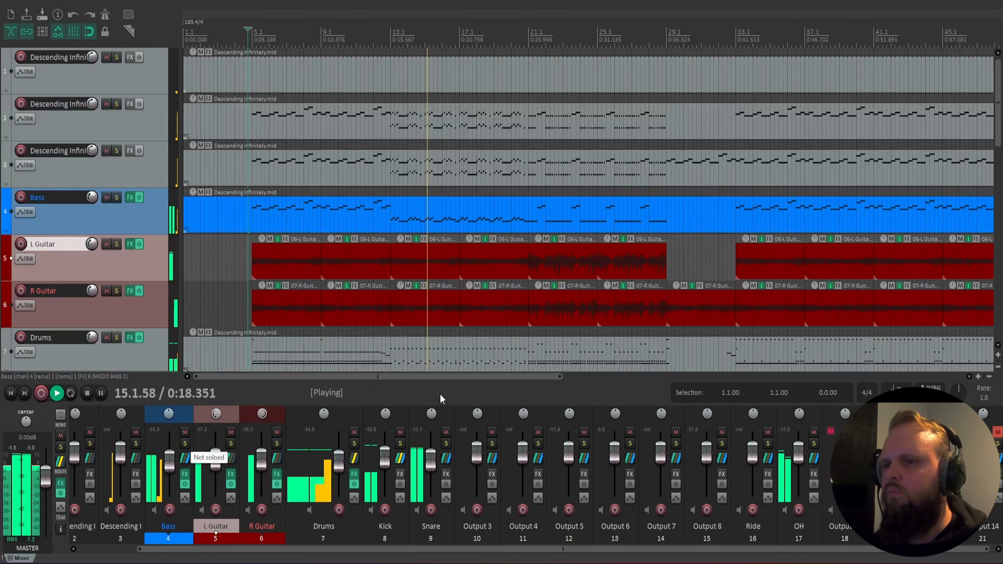
mouse_move(431, 377)
left_mouse_down()
mouse_move(475, 382)
mouse_move(433, 386)
left_mouse_up()
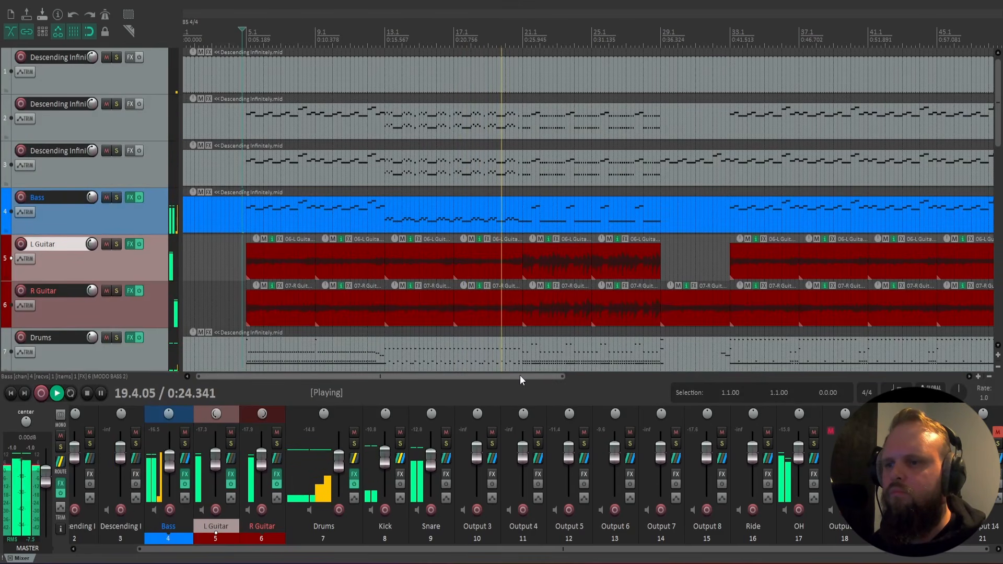
left_click_drag(522, 380, 525, 381)
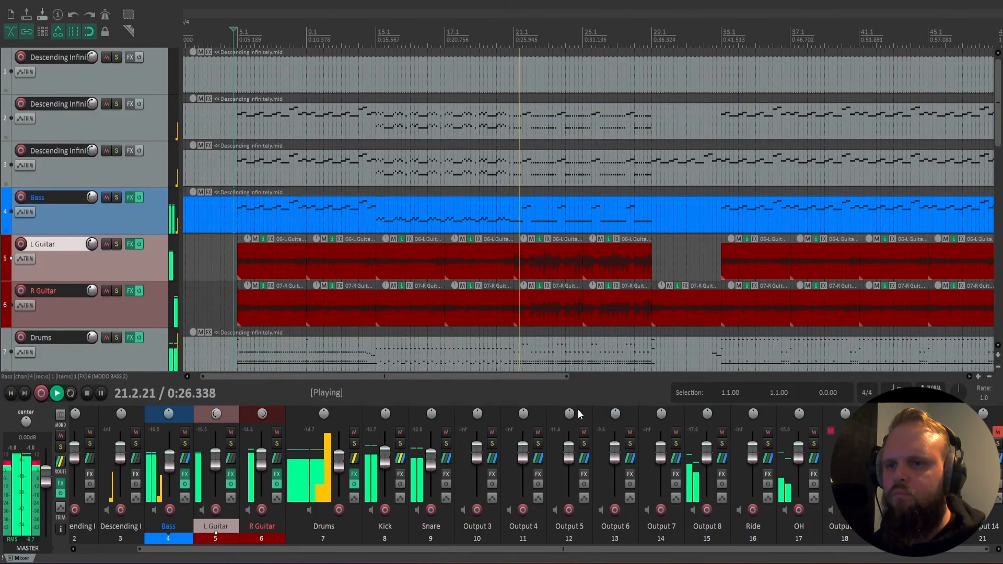
Enlarge the mixer area slightly and listen to the full mix past bar 33, following it along the timeline before stopping playback.
left_click_drag(577, 404, 583, 375)
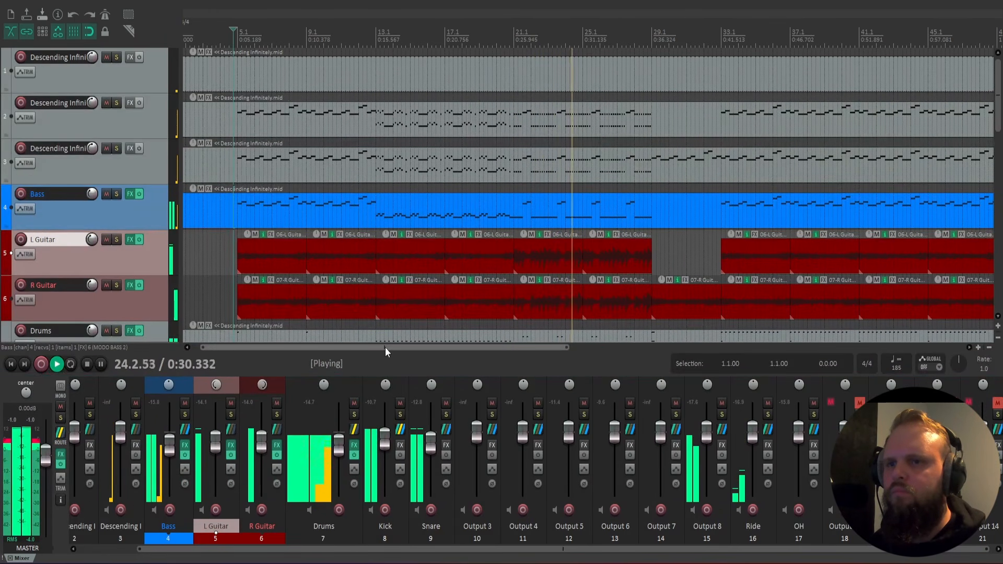
left_click_drag(384, 347, 482, 349)
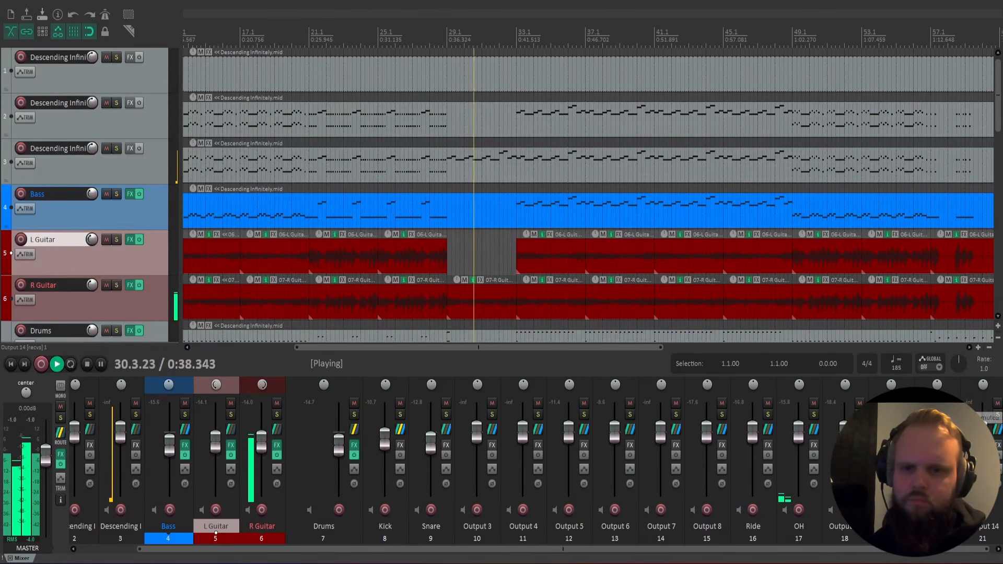
left_click_drag(497, 349, 540, 365)
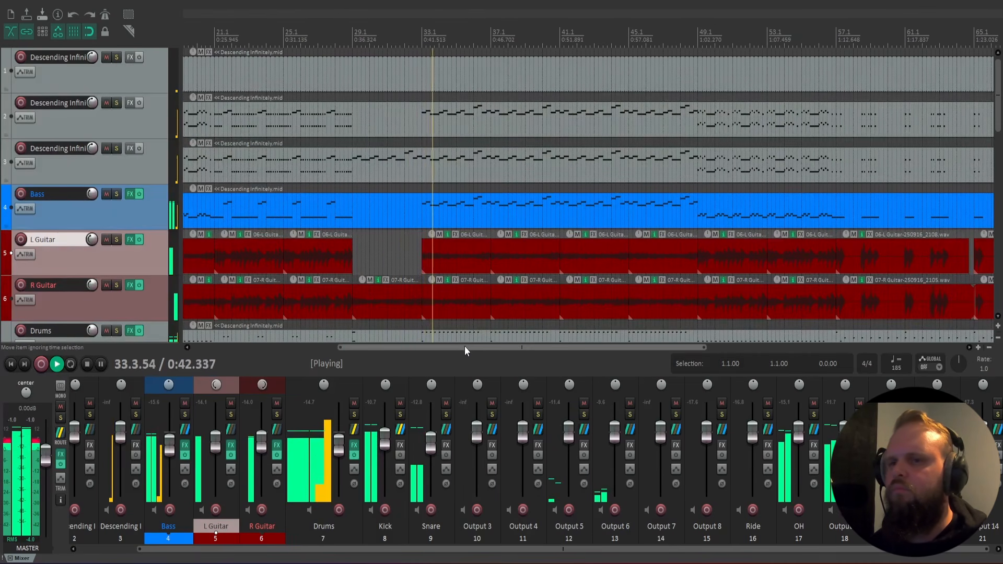
key("space")
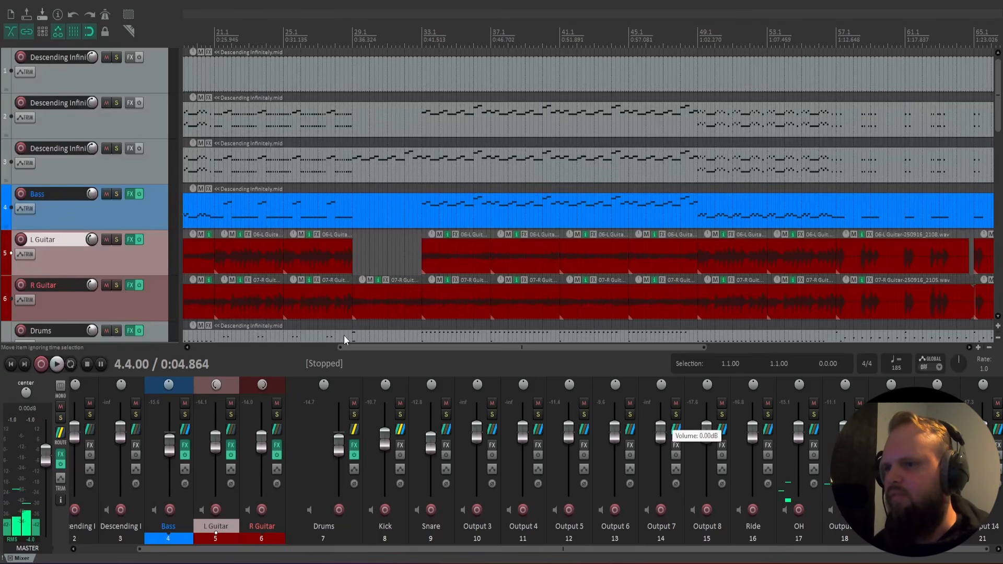
left_click_drag(377, 349, 231, 348)
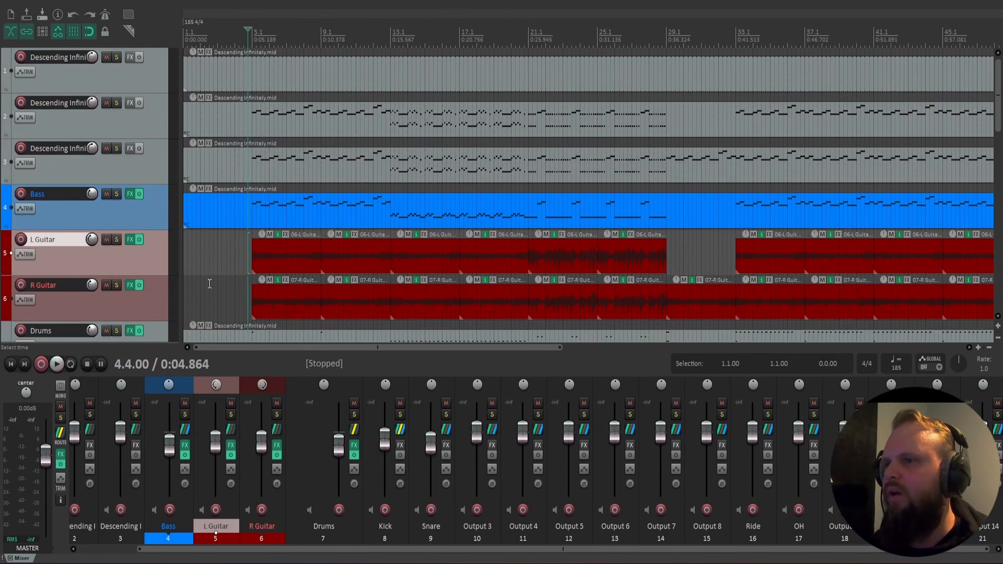
scroll(232, 277, "up", 3)
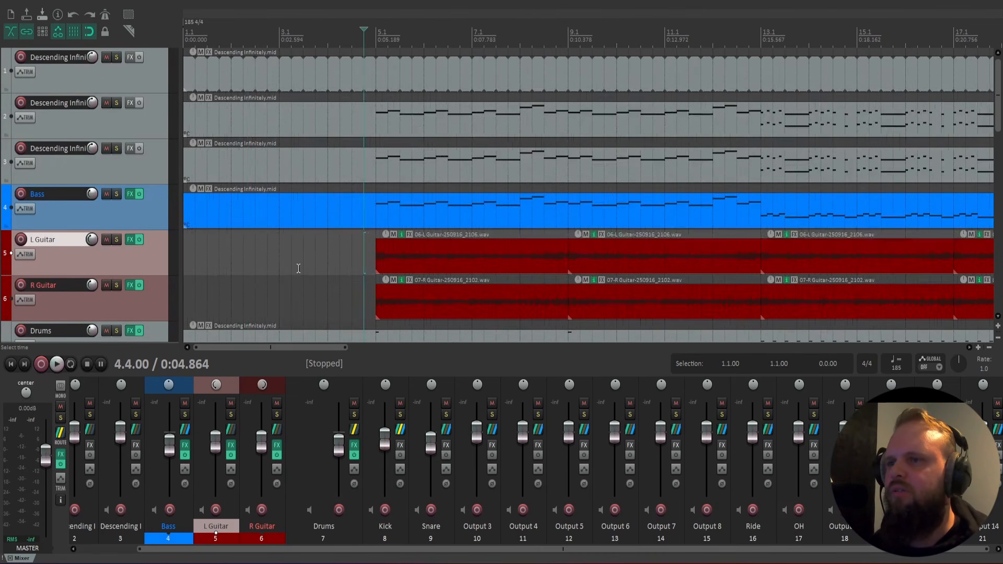
left_click(343, 266)
left_click(350, 264)
left_click(326, 266)
left_click(352, 261)
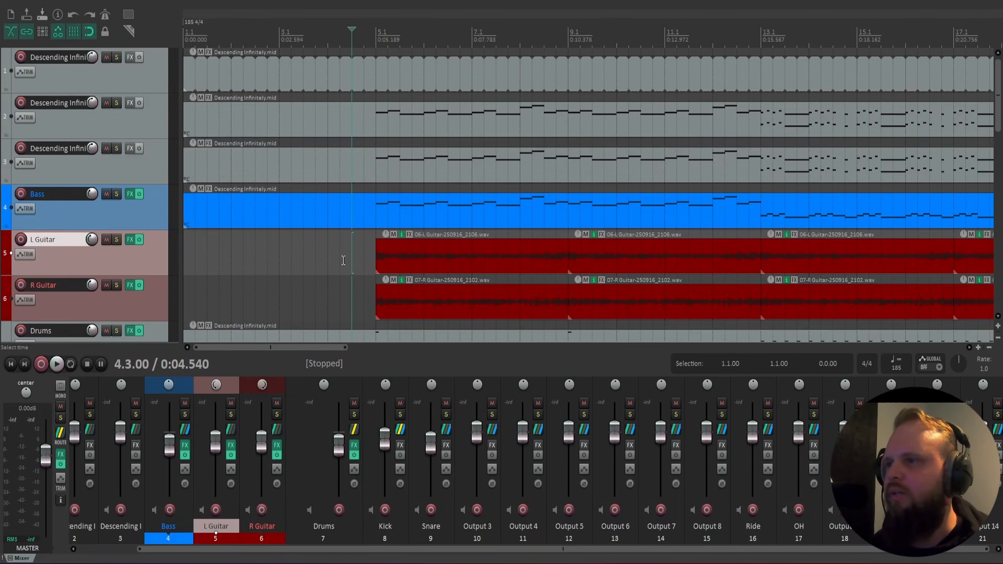
left_click(338, 256)
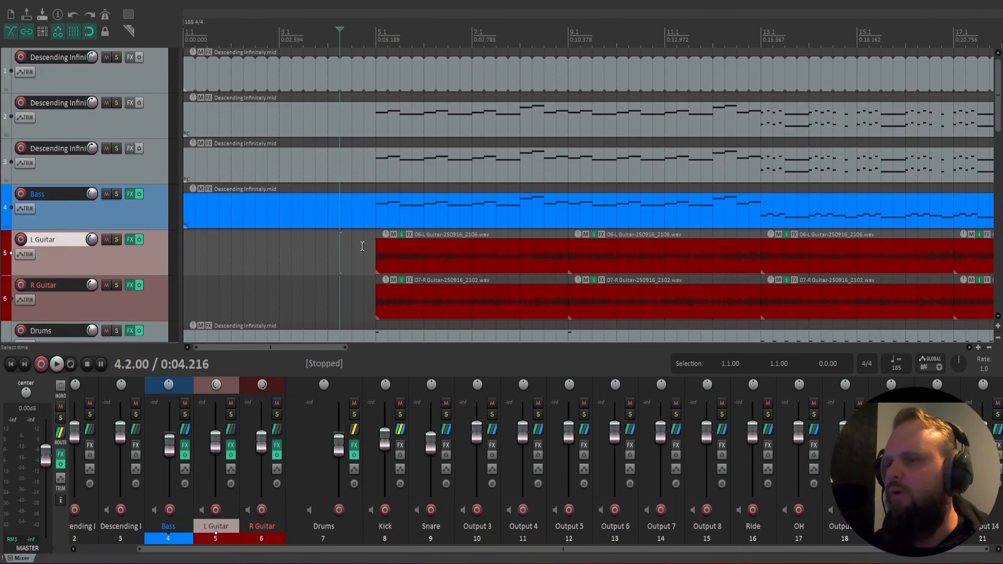
left_click(355, 249)
left_click(328, 255)
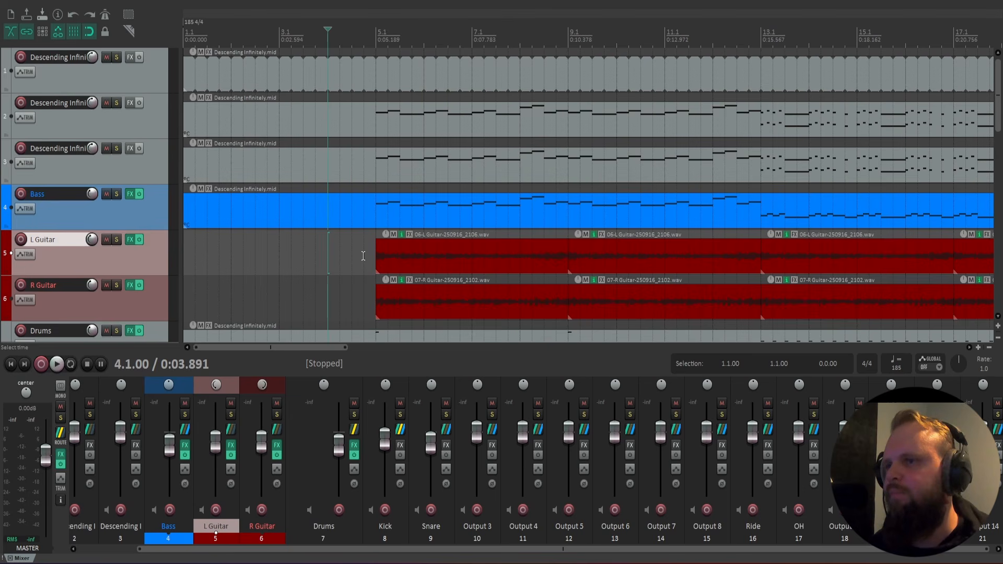
left_click(363, 256)
left_click(329, 252)
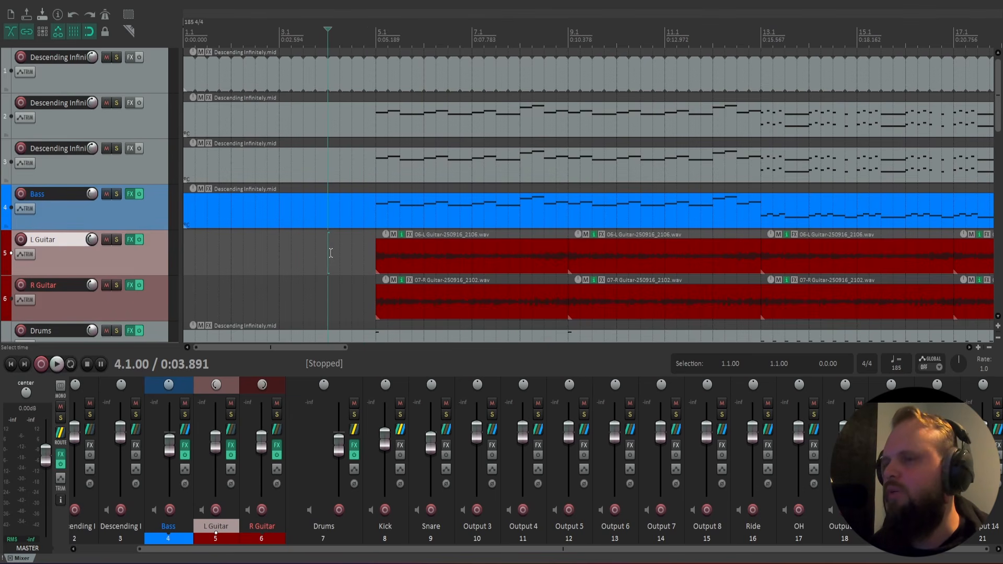
Set the playback start to 4.4.00, solo the Bass track, and listen to the opening riff twice.
left_click(364, 262)
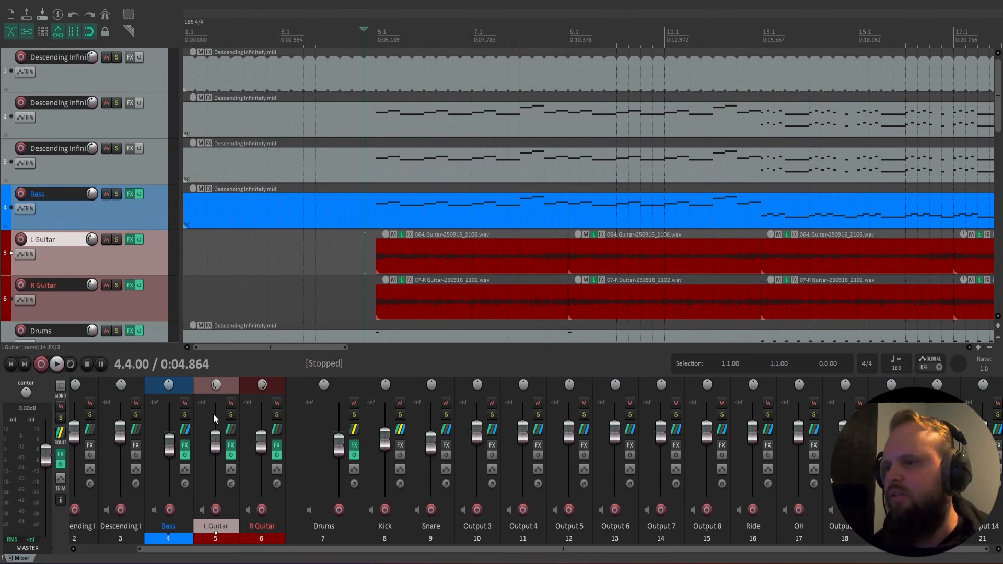
left_click(185, 416)
key("space")
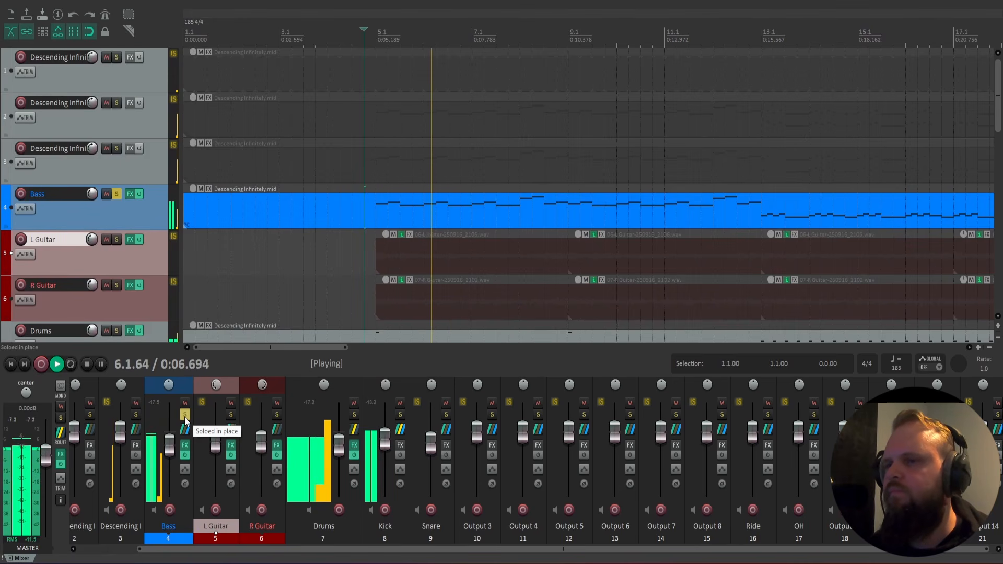
key("space")
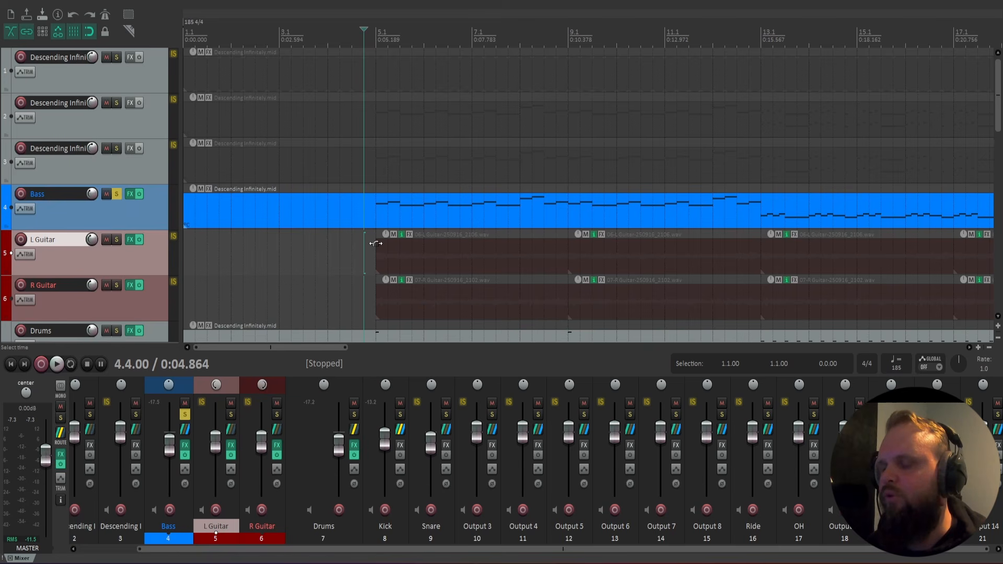
key("space")
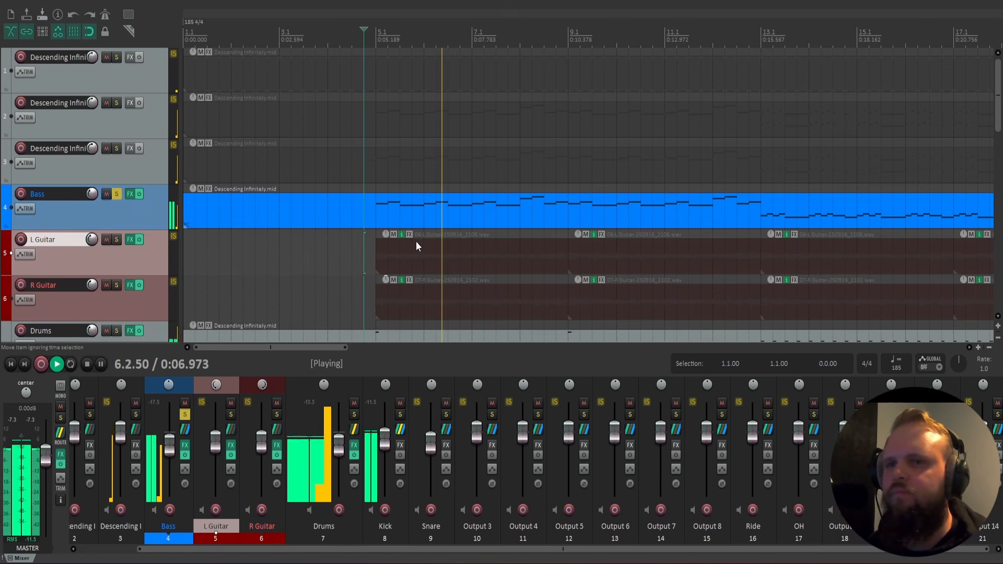
Audition the soloed bass from bar 19, stop playback, and briefly open the Bass track's FX chain.
scroll(574, 261, "down", 2)
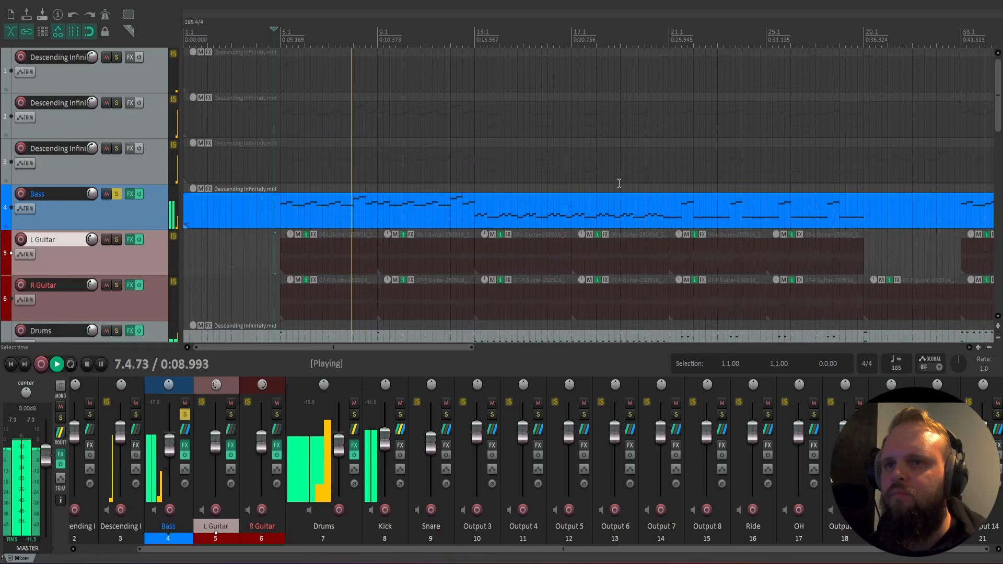
left_click(618, 187)
scroll(631, 233, "down", 2)
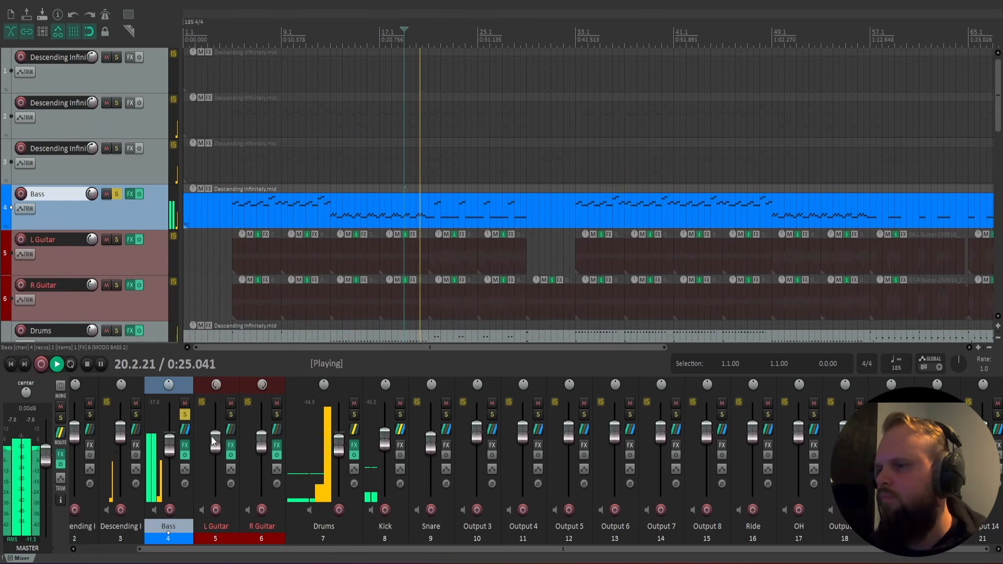
key("space")
left_click(185, 447)
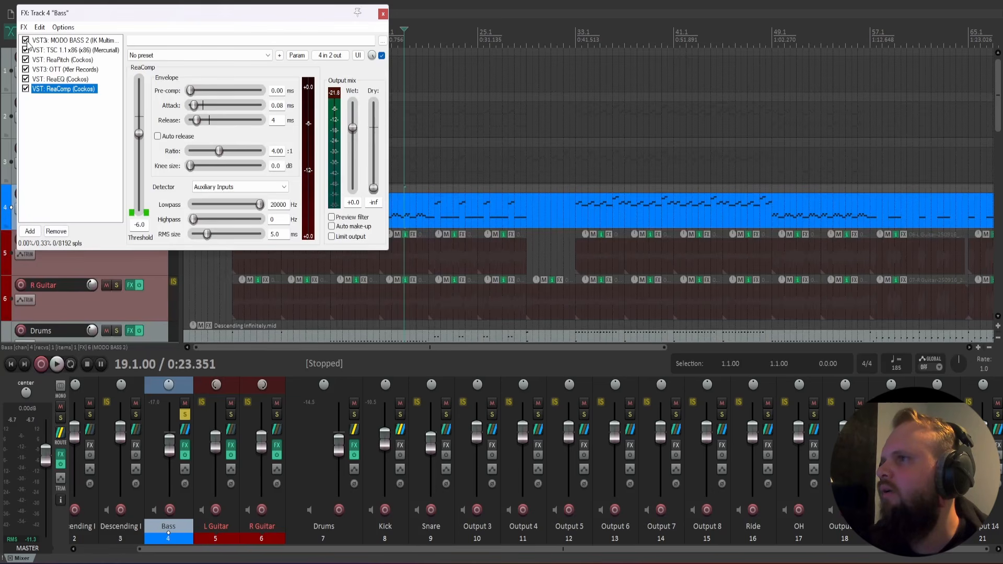
left_click(383, 14)
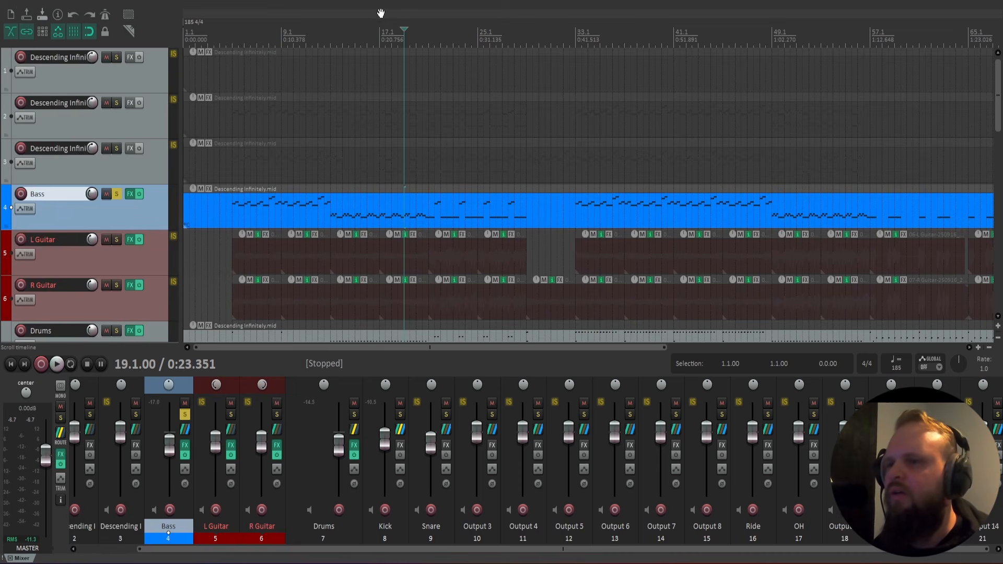
Compare the soloed bass in the higher riff at bar 5 with the lower riff at bar 13.
left_click(233, 205)
key("space")
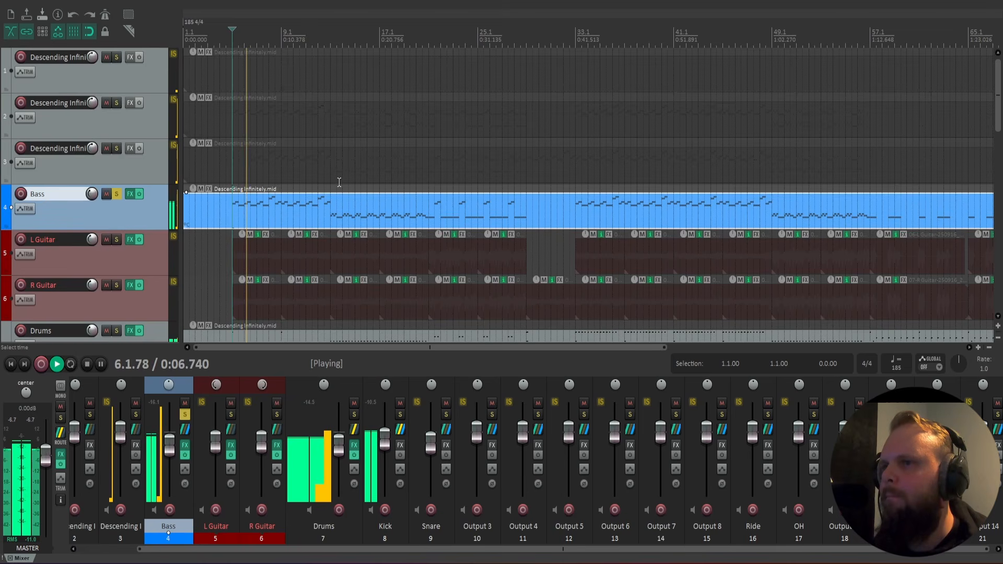
left_click(333, 206)
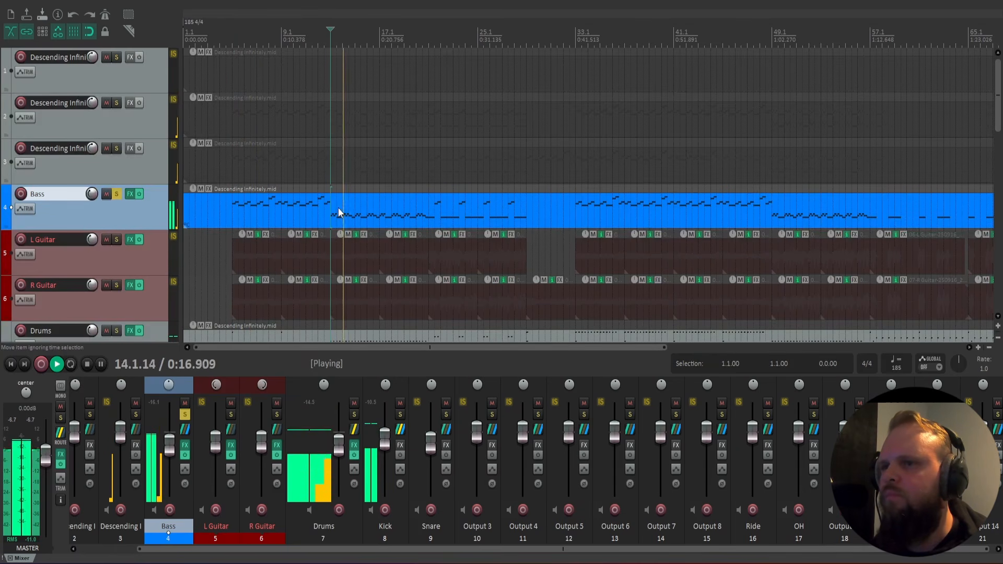
key("space")
Transpose all notes in the Bass MIDI item down 12 semitones and close the MIDI editor.
double_click(337, 212)
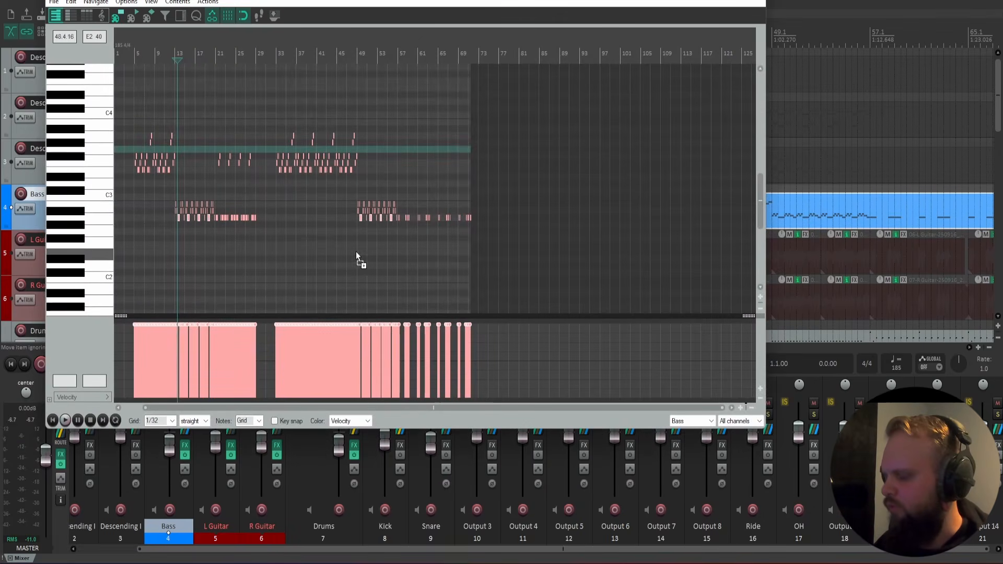
key("ctrl+t")
type("-12")
key("Return")
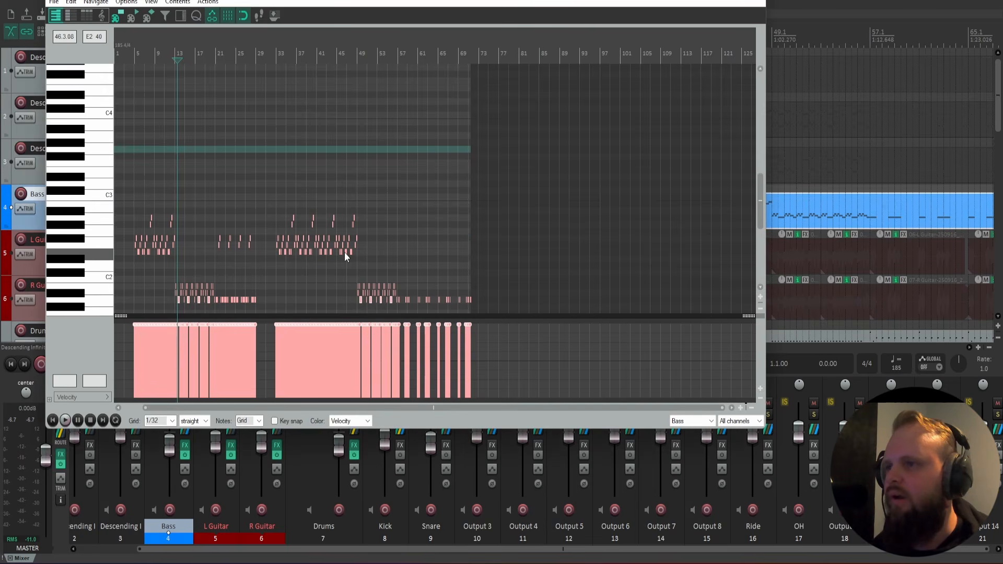
key("Escape")
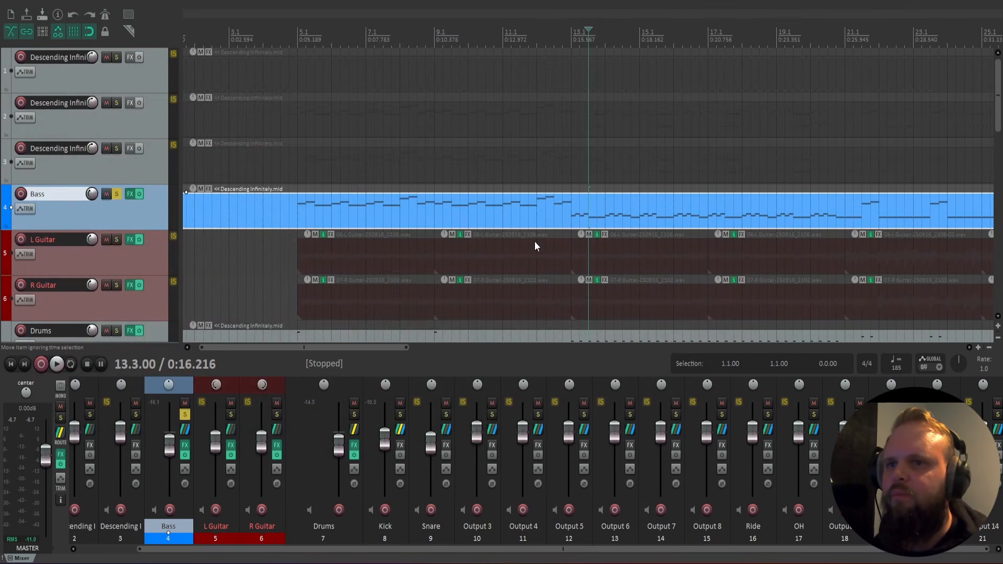
Listen to the transposed bass from 13.3.00 and again from 11.4.00.
key("space")
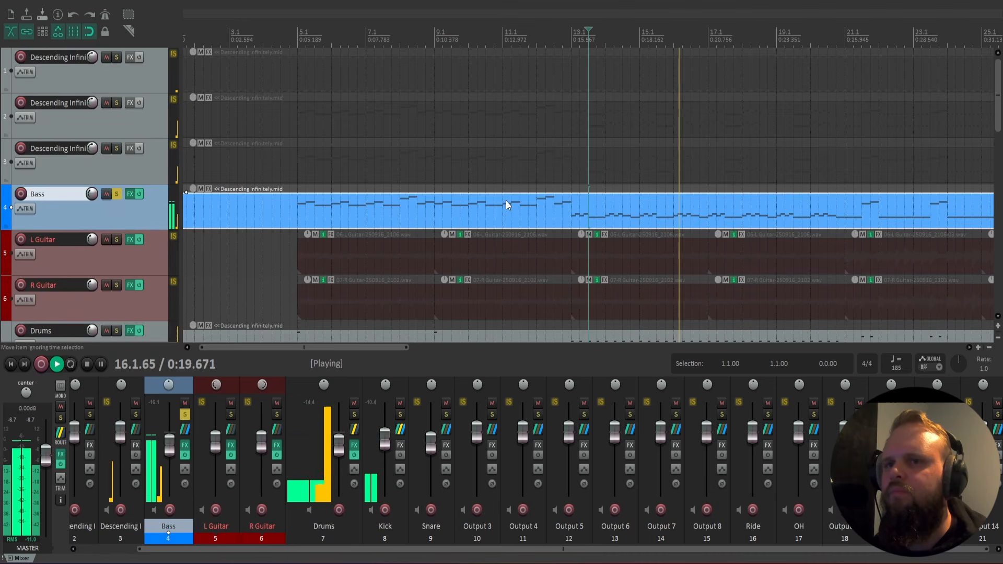
left_click(528, 187)
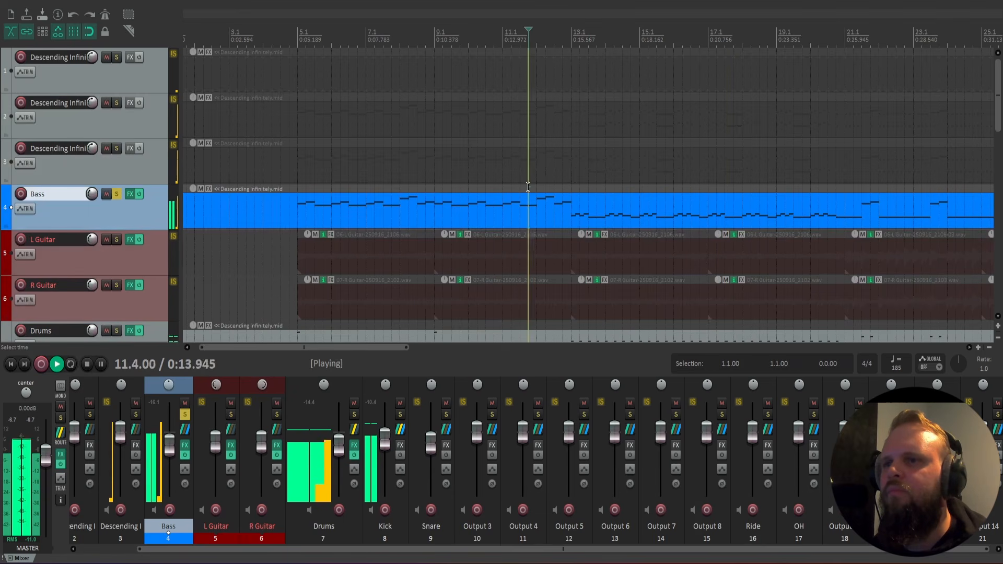
key("space")
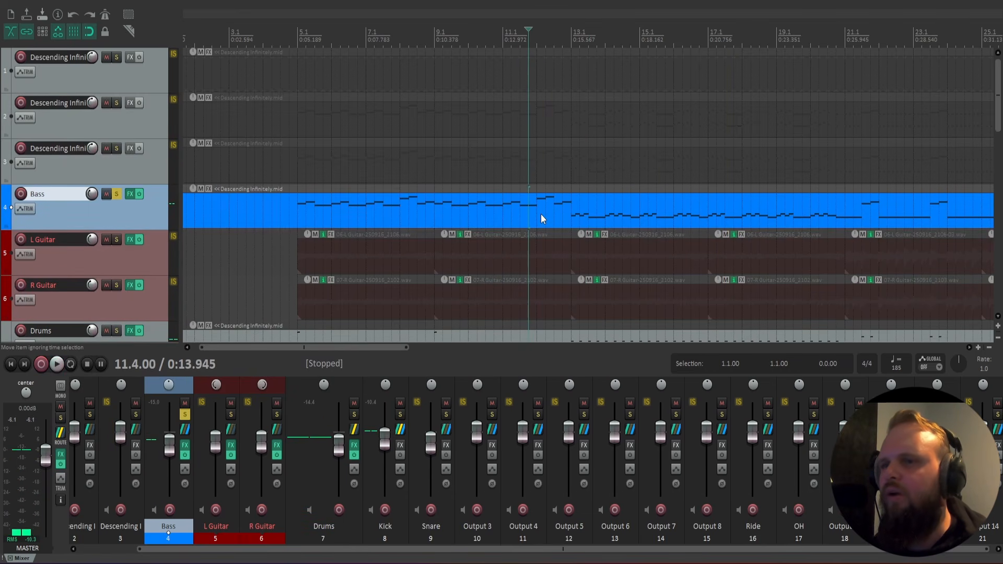
Transpose the selected notes in the Bass MIDI item up 12 semitones and close the MIDI editor.
double_click(541, 214)
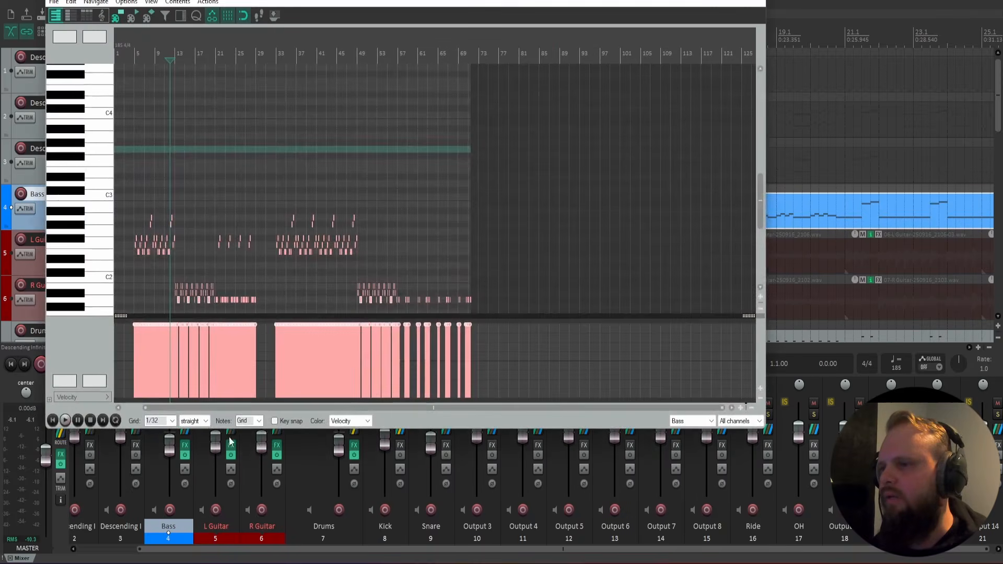
type("n12")
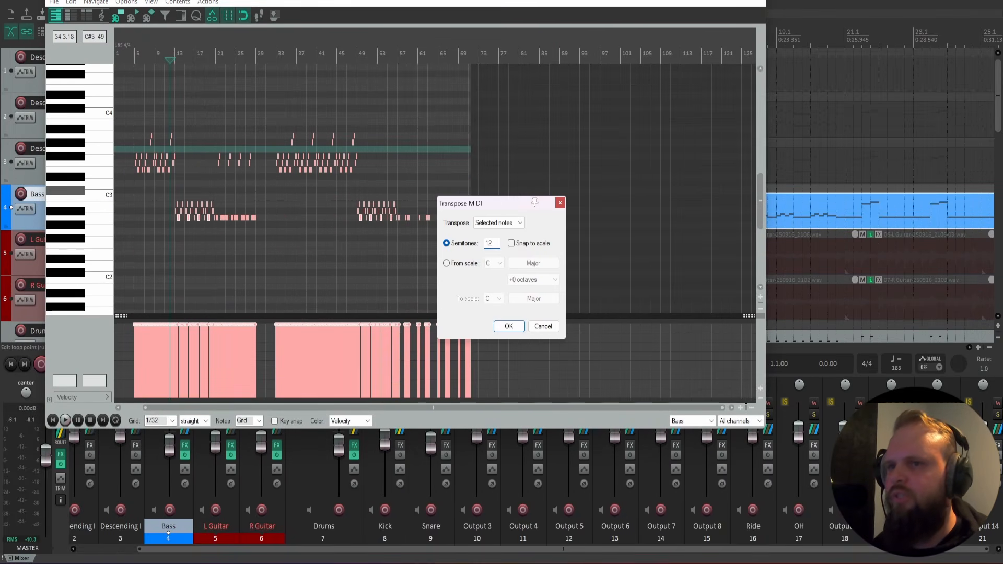
left_click(509, 327)
left_click(764, 3)
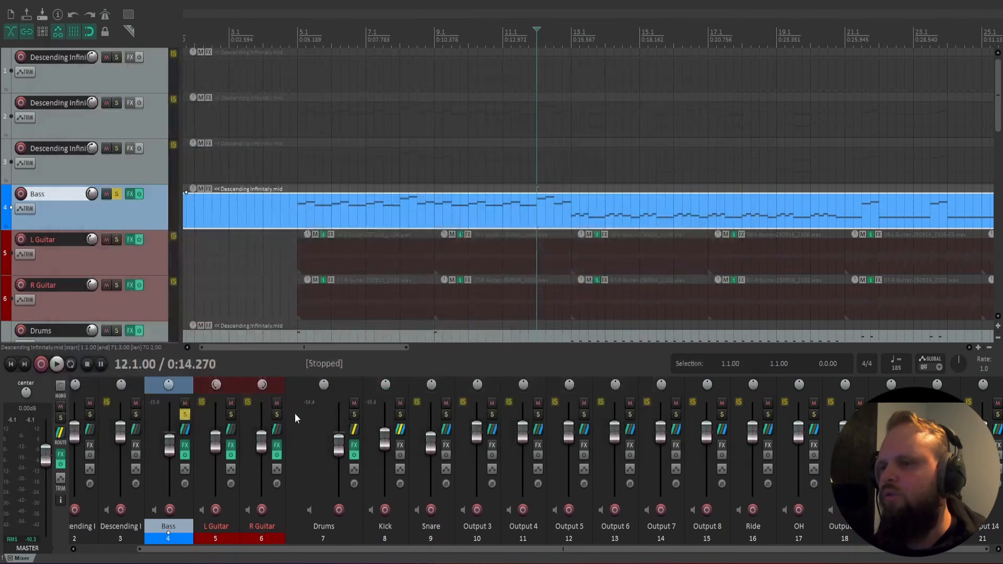
Open MODO BASS 2 on the Bass track and examine its keyswitches and playable note range on the keyboard, then close the FX chain.
left_click(185, 445)
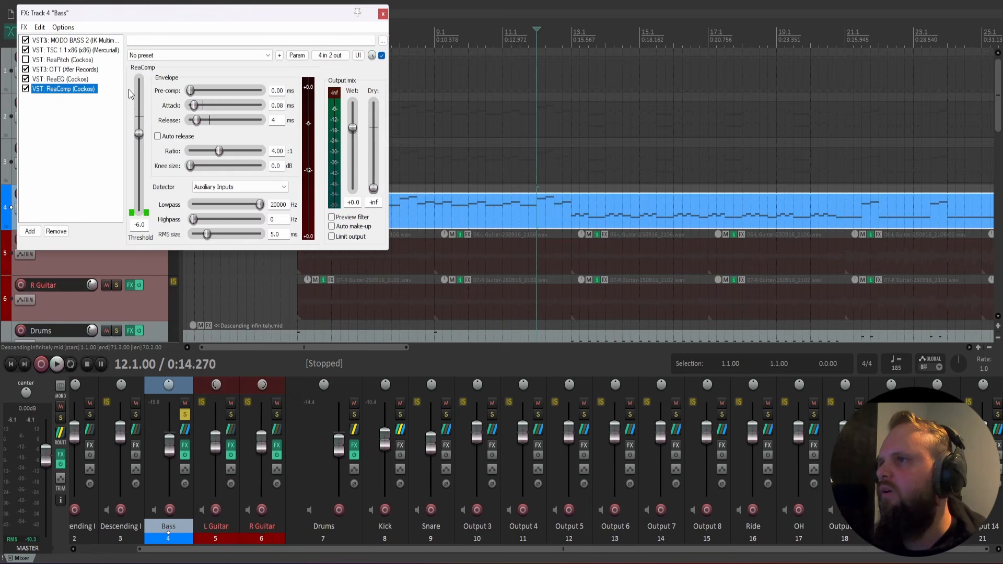
left_click(90, 41)
left_click(164, 436)
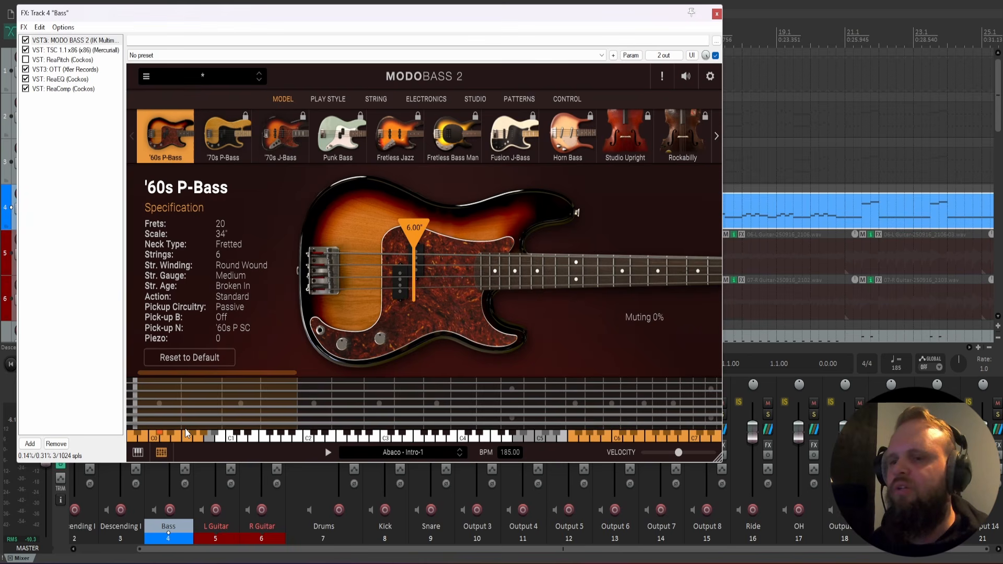
left_click_drag(627, 438, 267, 440)
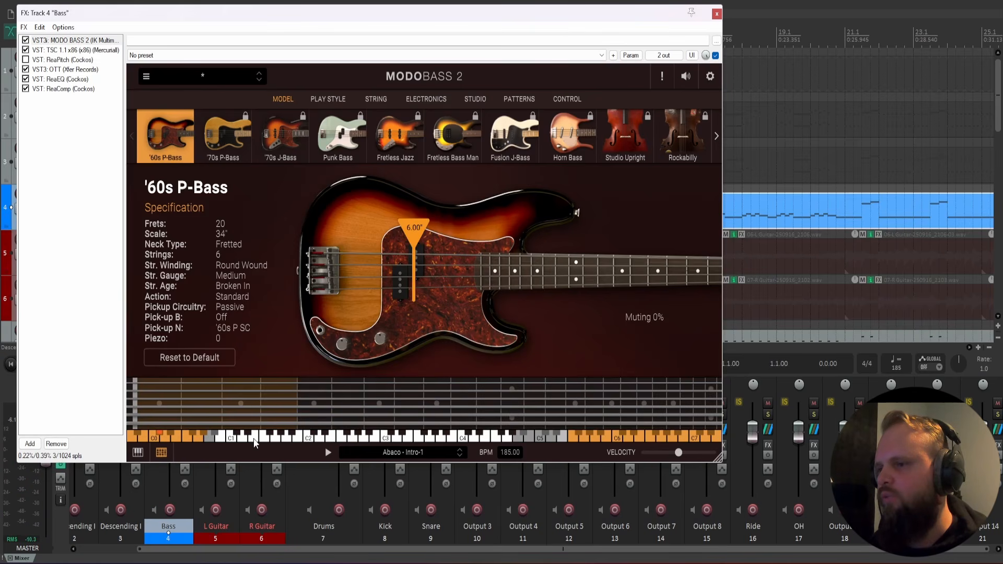
left_click(223, 438)
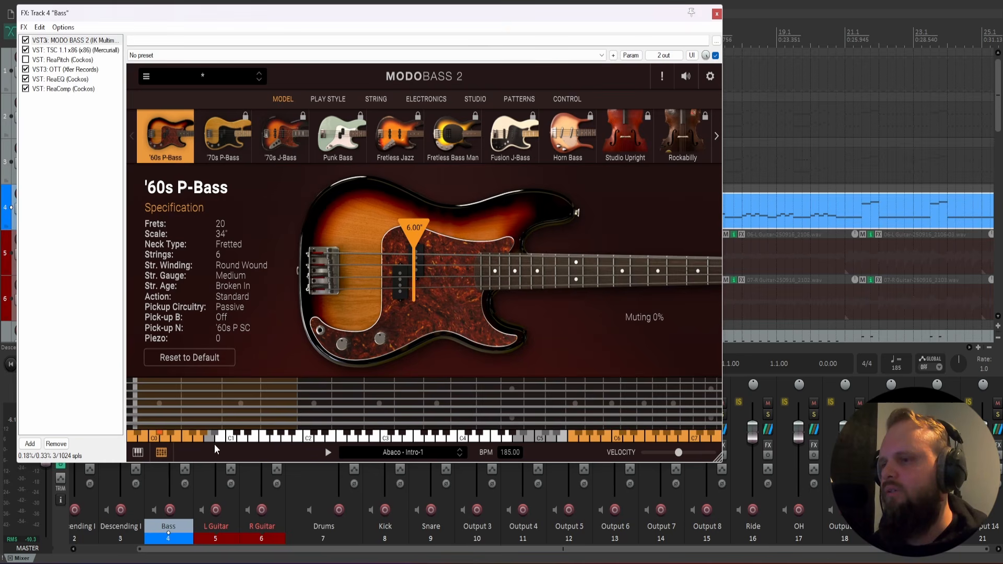
left_click(222, 439)
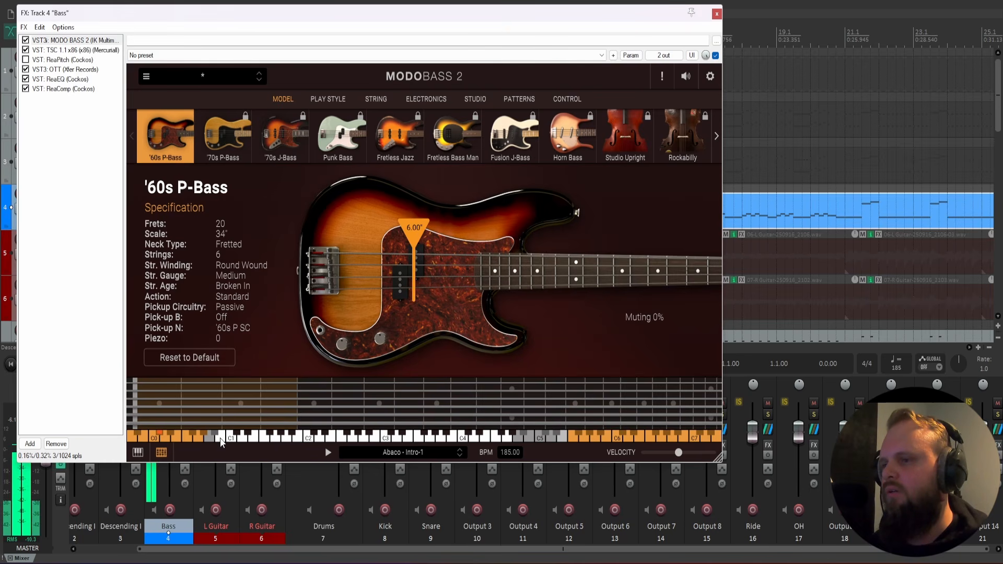
left_click(716, 15)
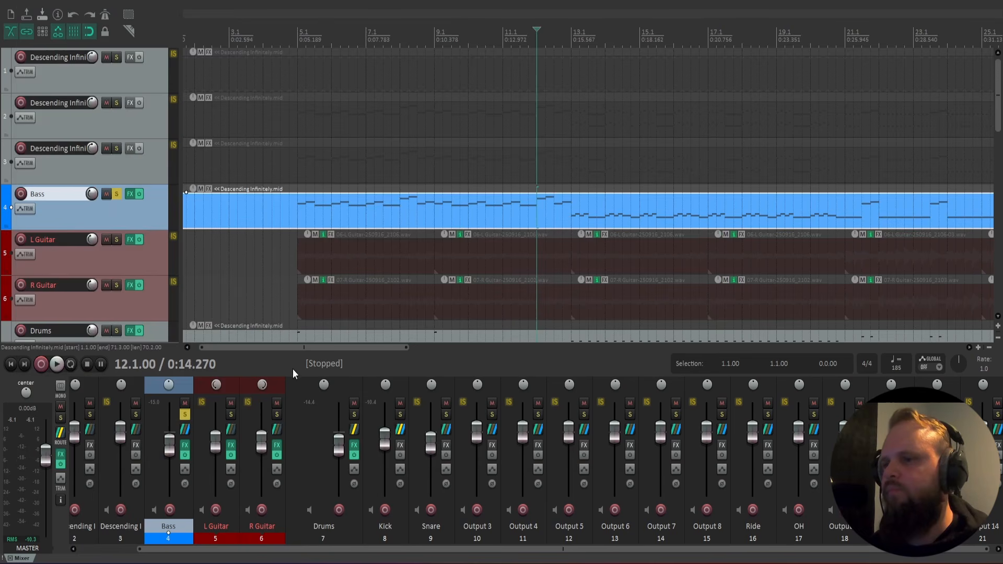
Play the soloed bass while watching the fretboard and keyboard in MODO BASS 2, then close the FX chain and stop playback.
left_click(186, 447)
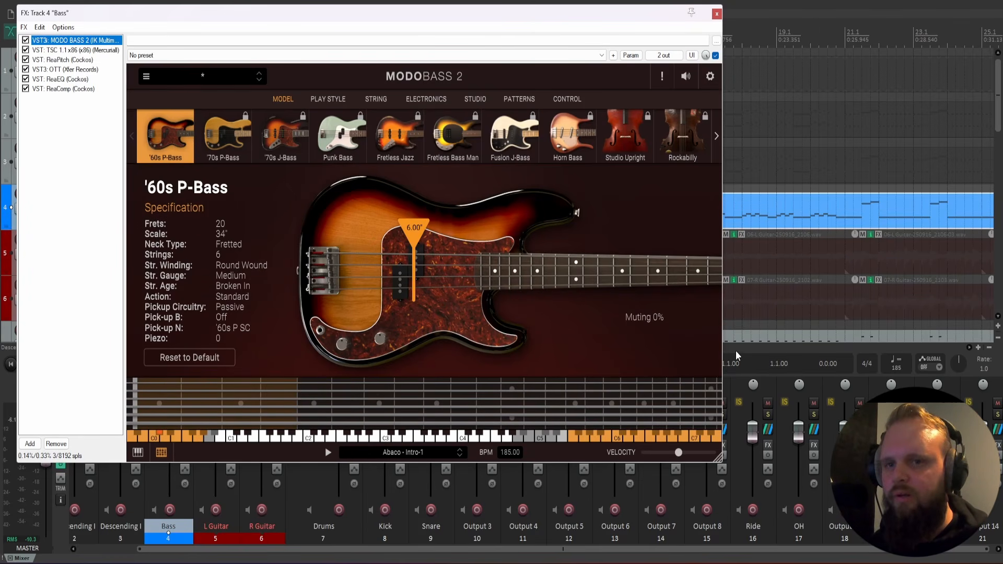
key("space")
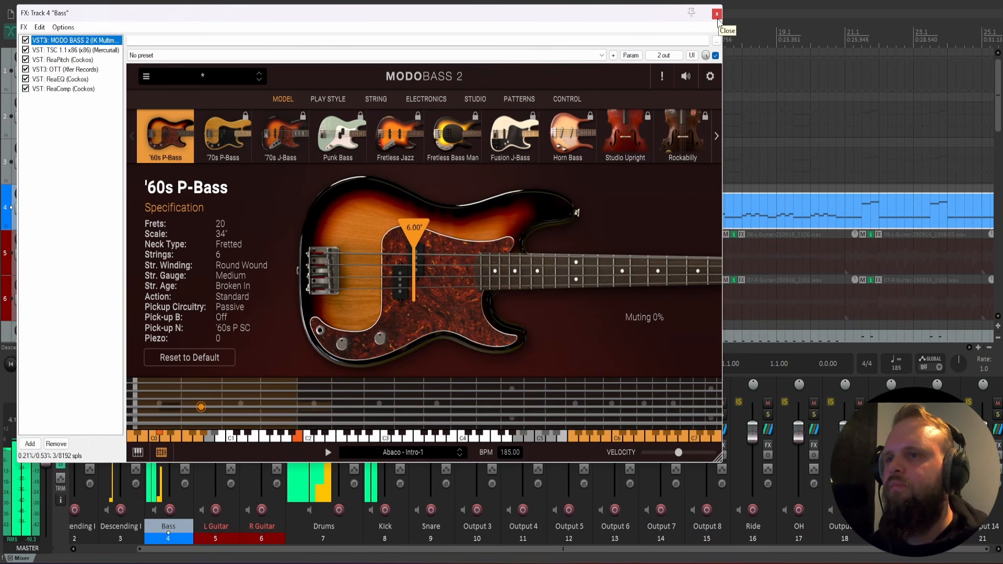
mouse_move(412, 231)
left_mouse_down()
mouse_move(354, 230)
mouse_move(482, 231)
mouse_move(377, 233)
left_mouse_up()
type("6")
key("Return")
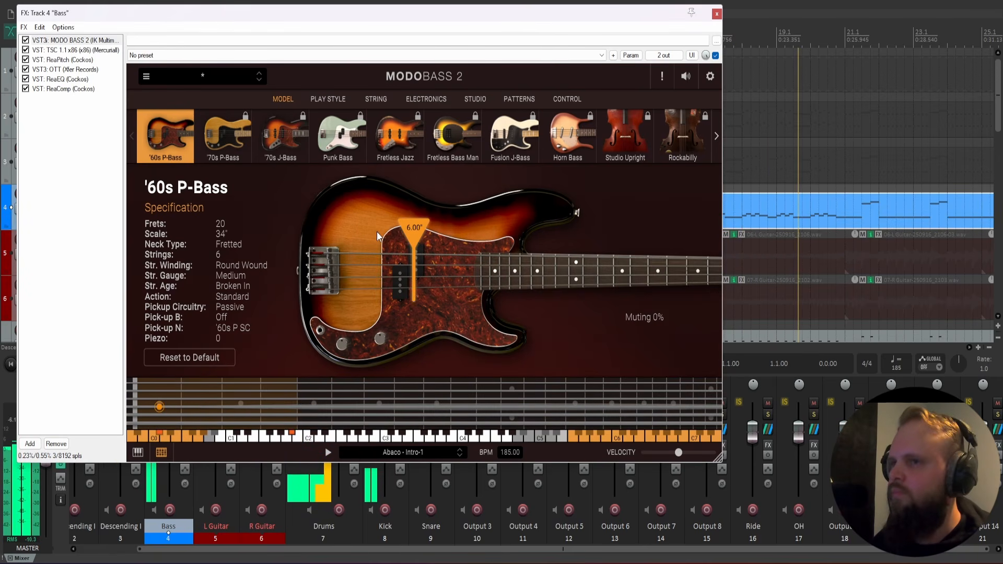
left_click(716, 15)
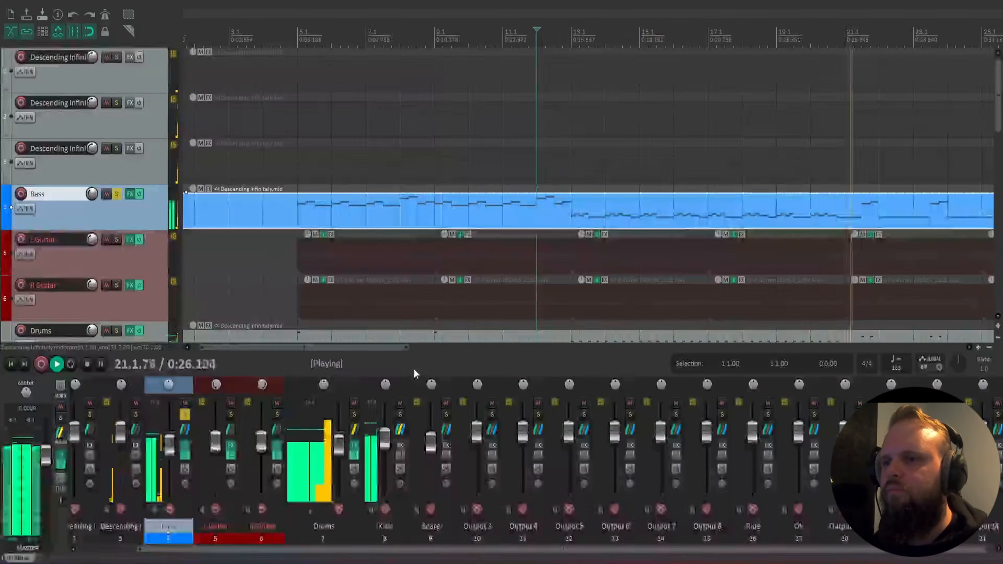
key("space")
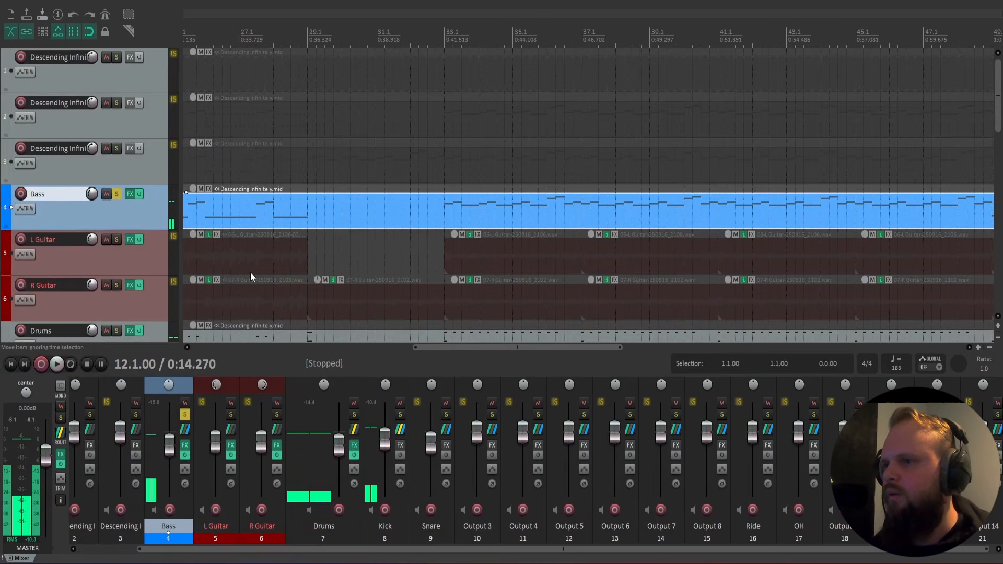
Examine the note layout of the Bass item around bar 12, in the opening section from bar 5, and from 13.1.00.
scroll(313, 219, "down", 3)
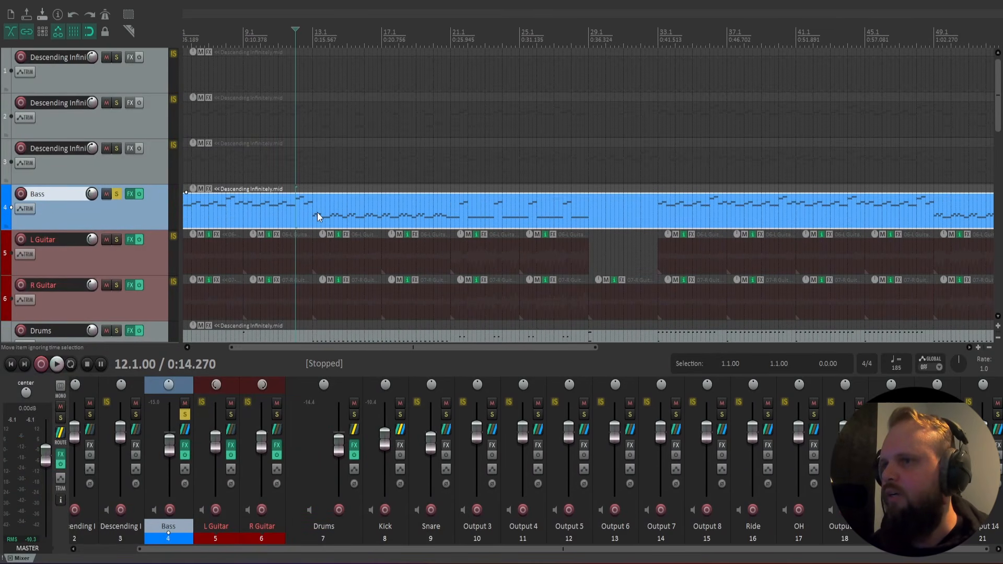
left_click(311, 215)
left_click(291, 215)
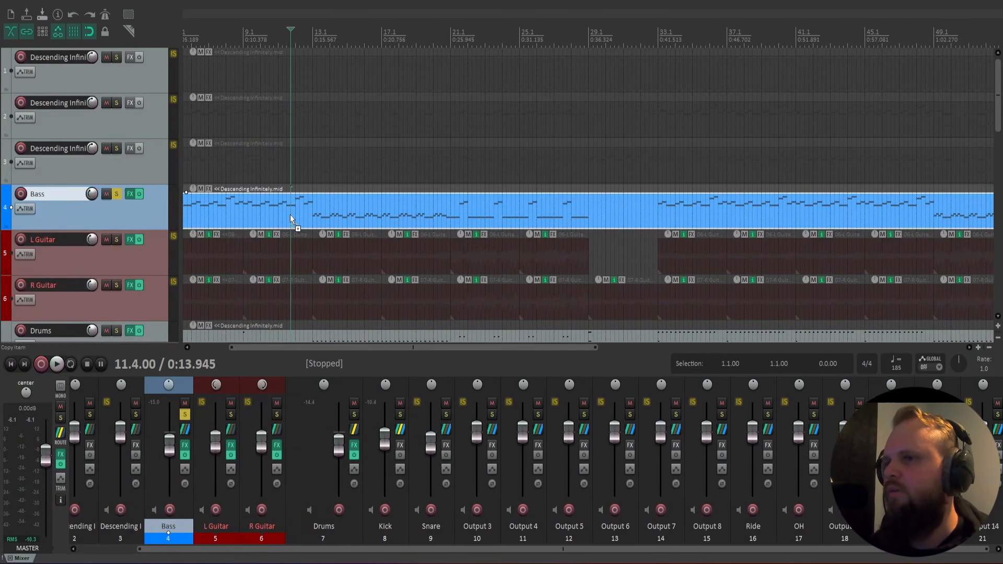
scroll(339, 247, "down", 3)
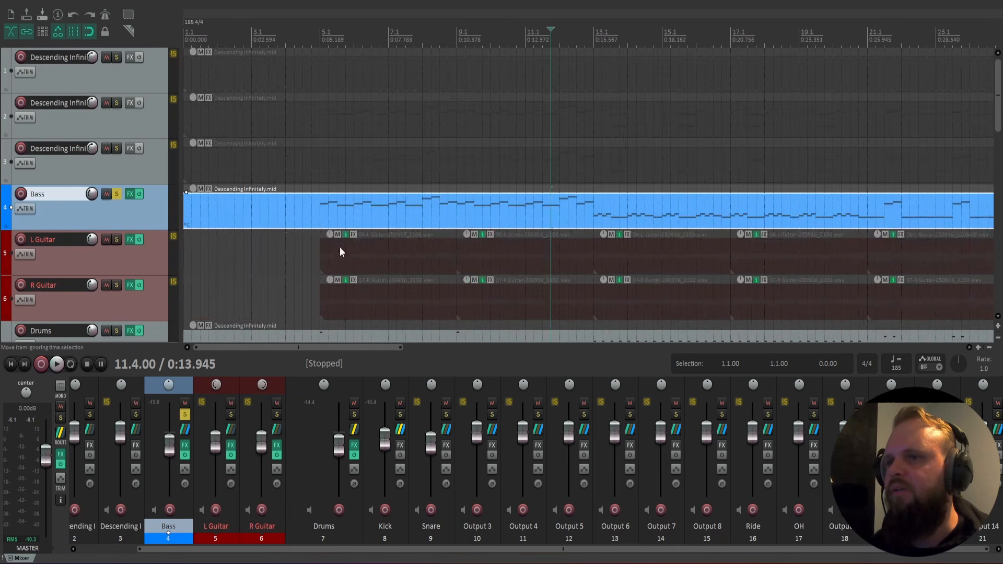
left_click(220, 218)
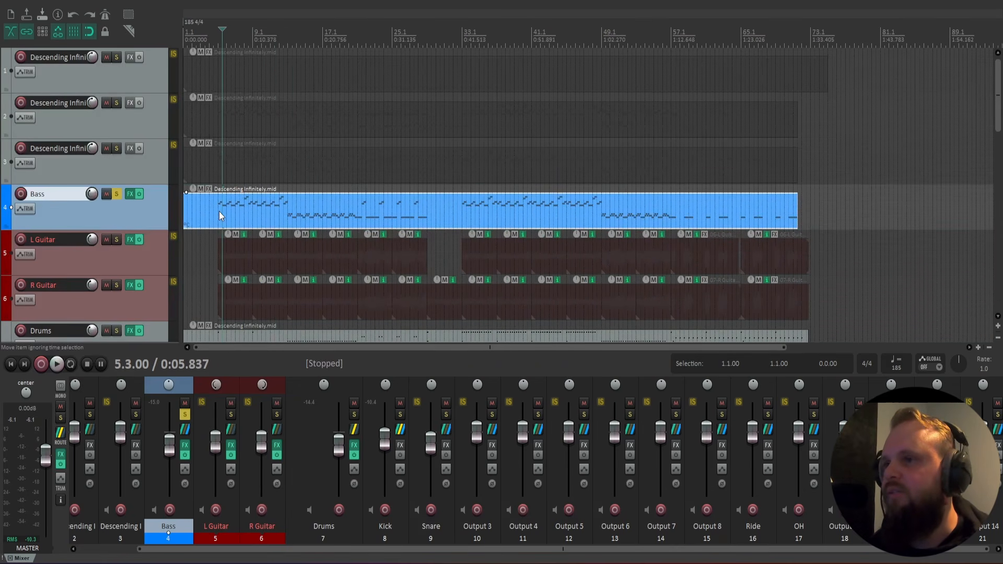
left_click(219, 211)
left_click(221, 211)
left_click(221, 213)
left_click(223, 214)
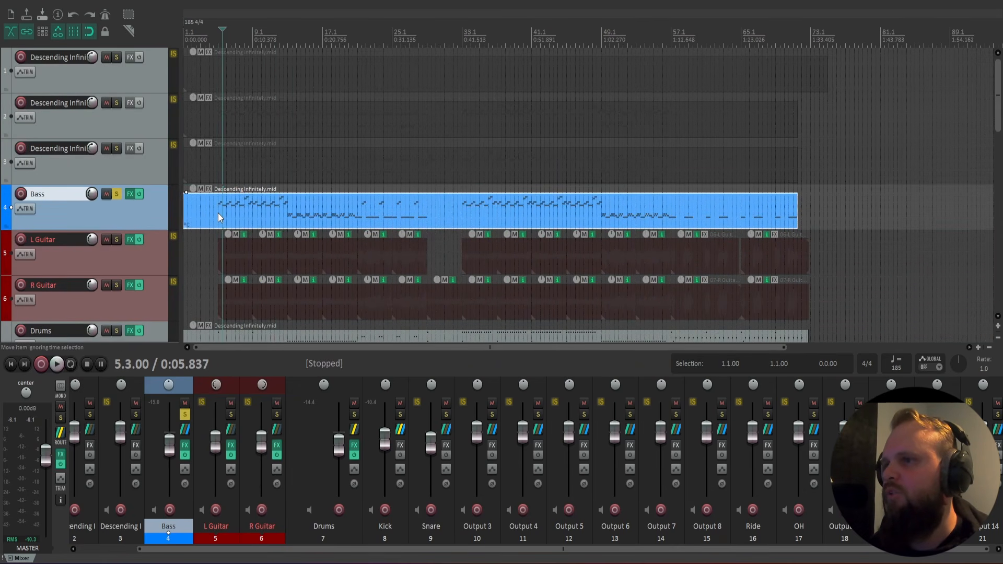
left_click(218, 212)
left_click(411, 218)
left_click(306, 188)
left_click(286, 188)
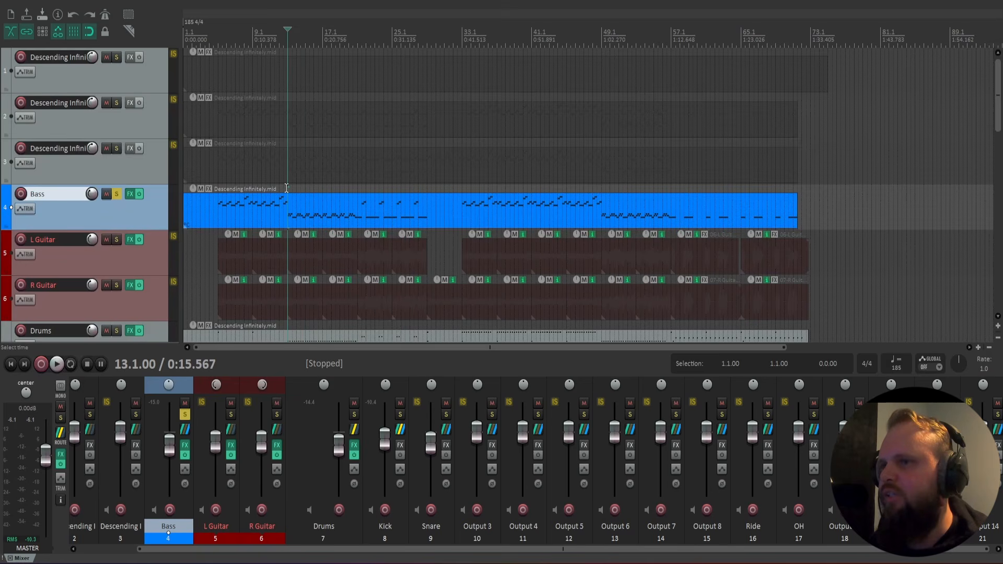
Examine where the Bass notes and the L Guitar take start at 5.1.00 and inspect the first bass notes.
scroll(285, 218, "up", 2)
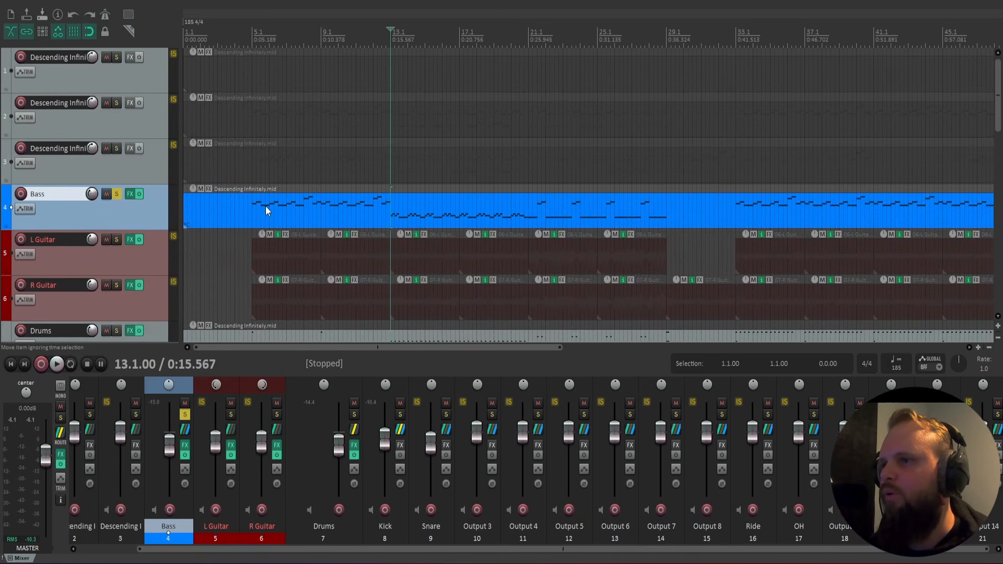
left_click(252, 219)
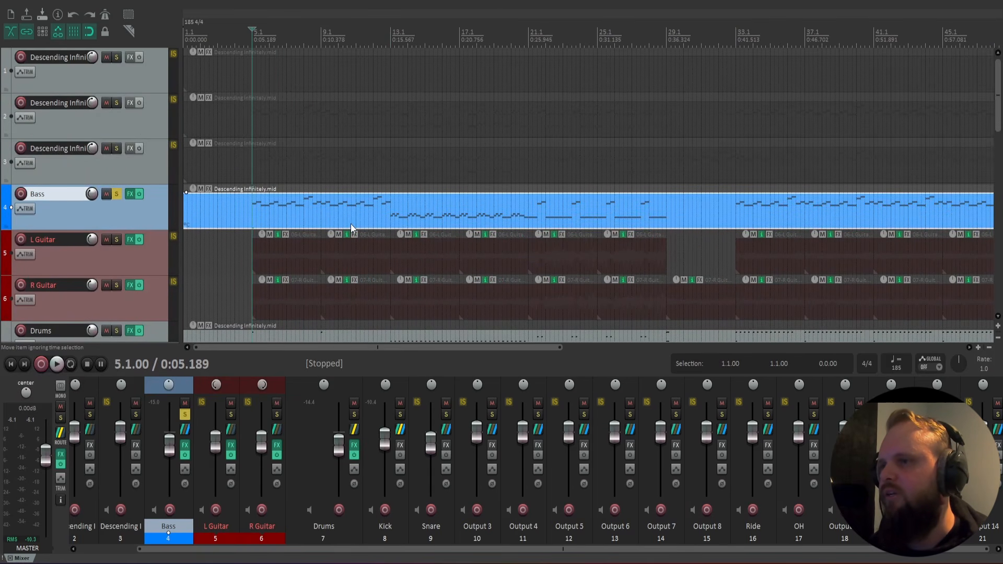
left_click(258, 255)
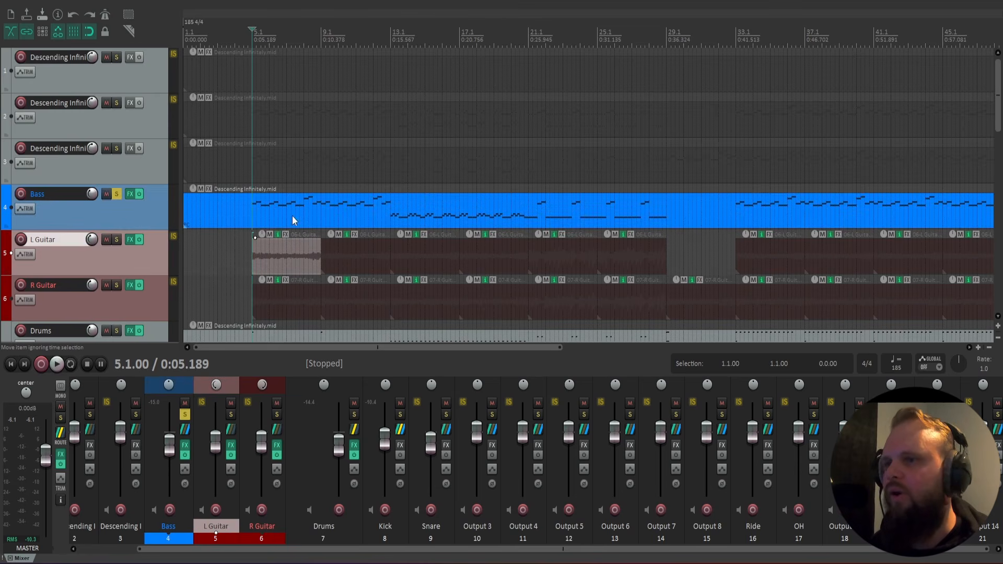
left_click(268, 206)
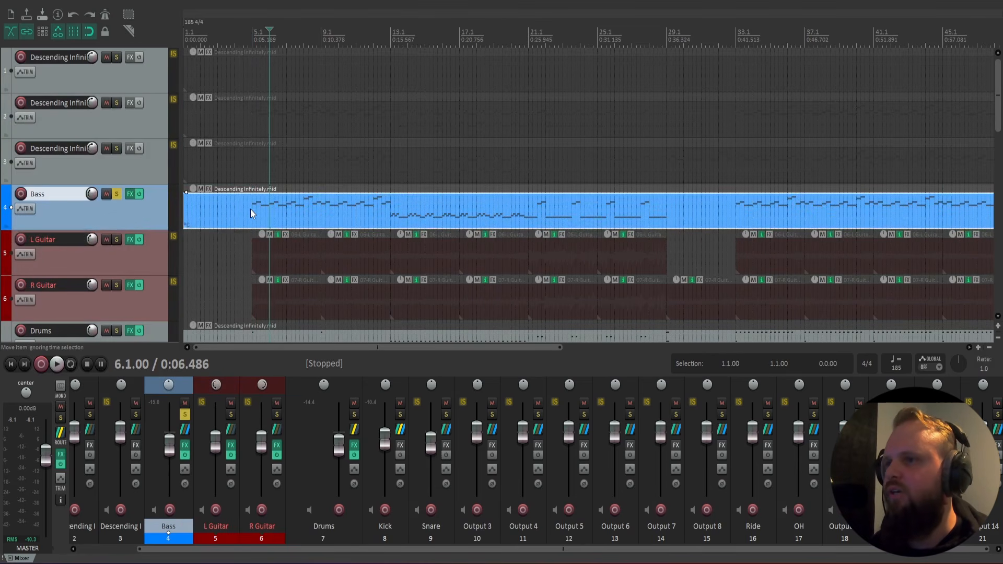
left_click(250, 209)
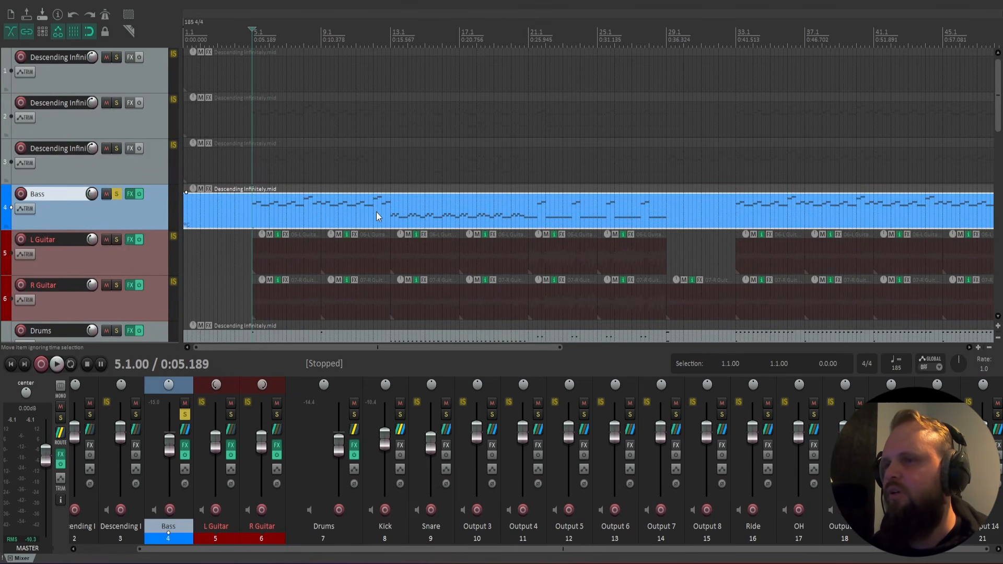
left_click(248, 212)
left_click(253, 214)
left_click(249, 212)
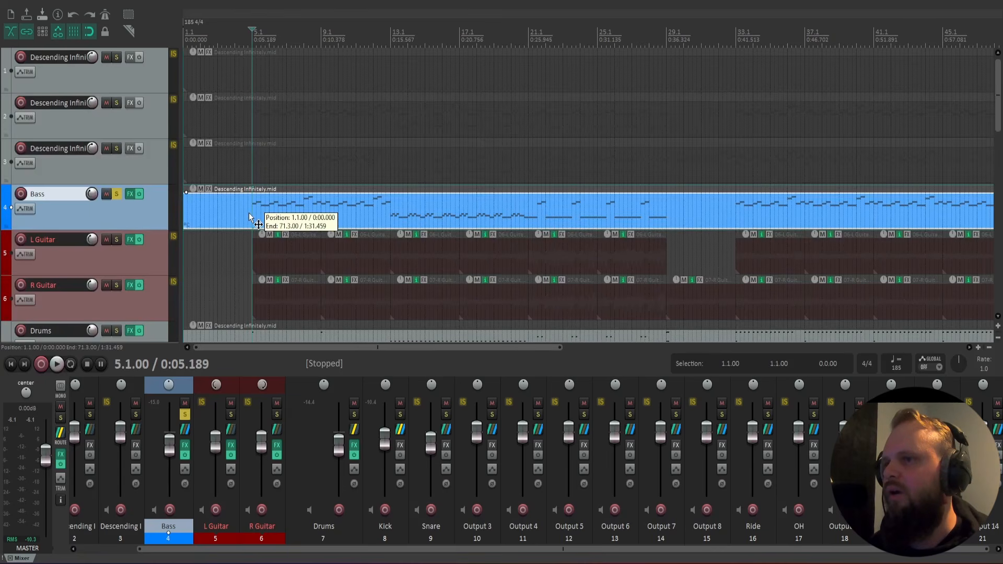
left_click(250, 211)
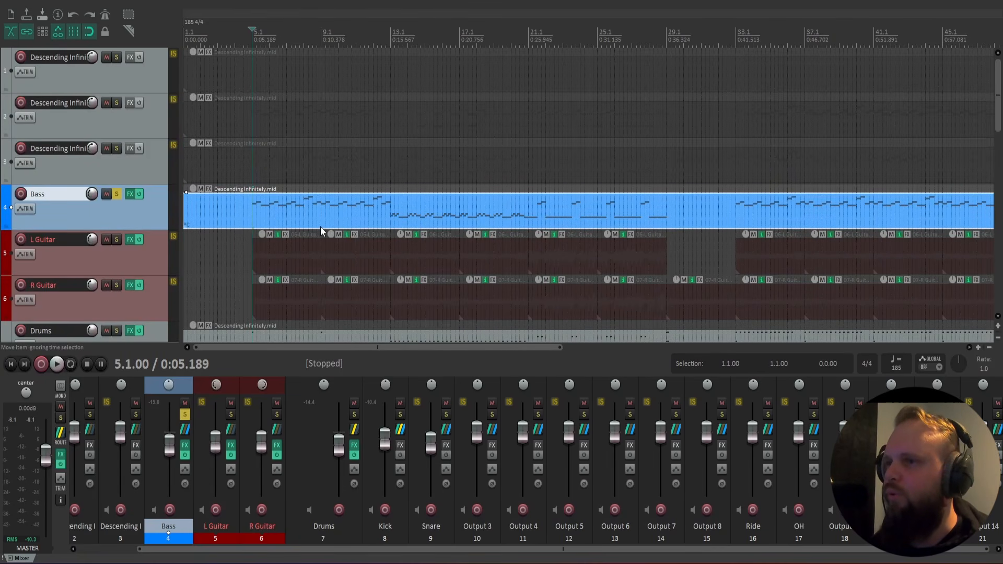
left_click(245, 208)
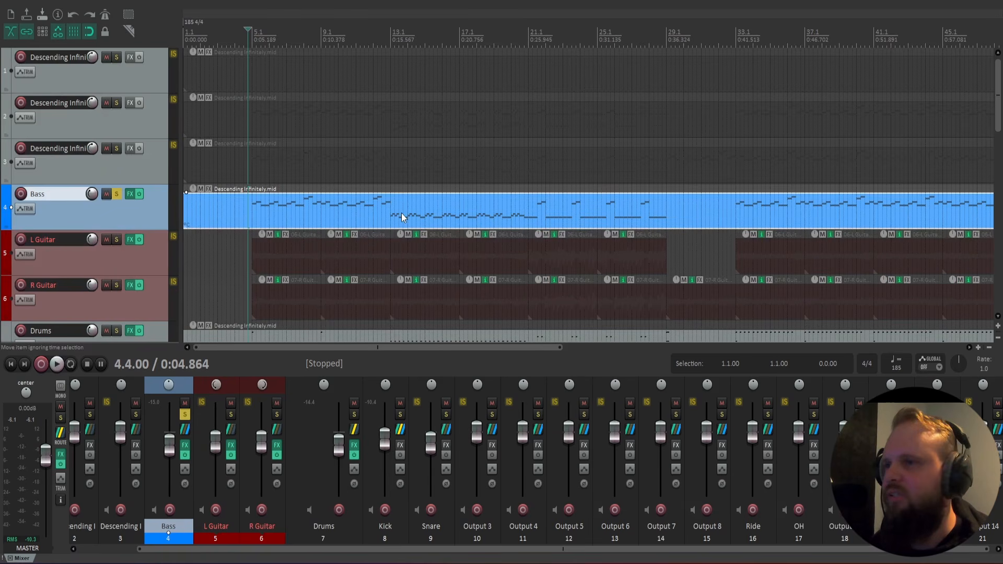
left_click(271, 208)
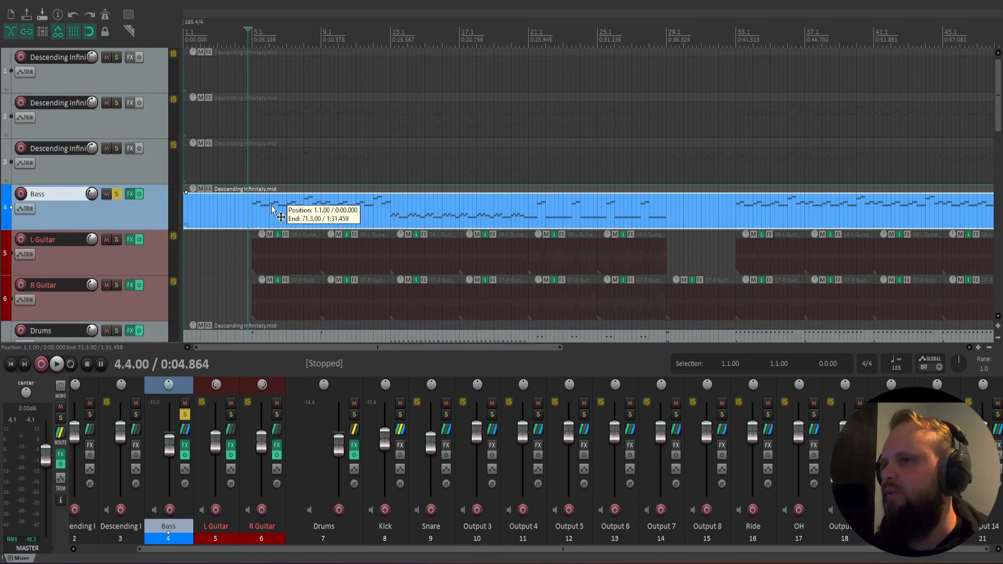
left_click(249, 208)
left_click(259, 215)
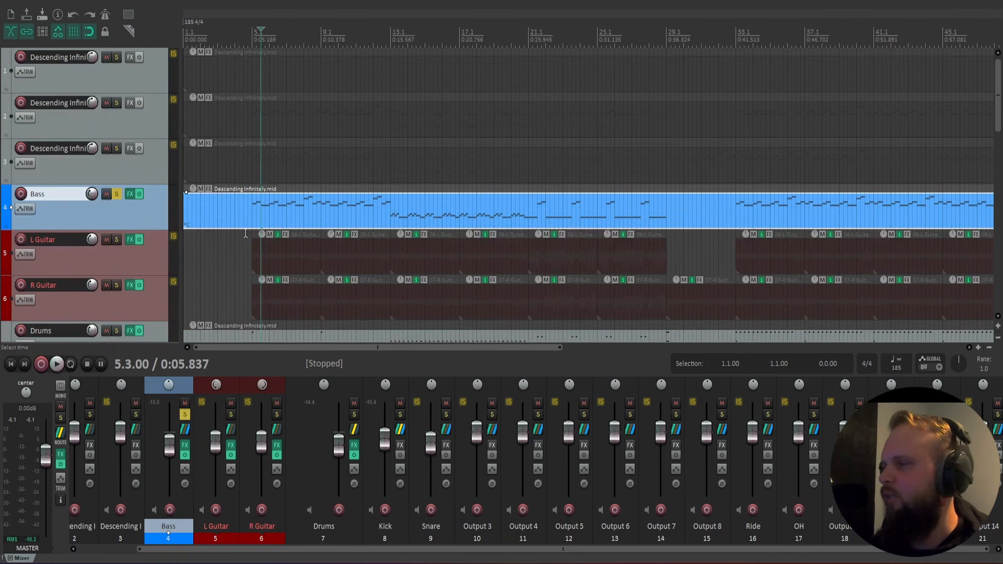
Open the Bass track's FX chain.
left_click(185, 445)
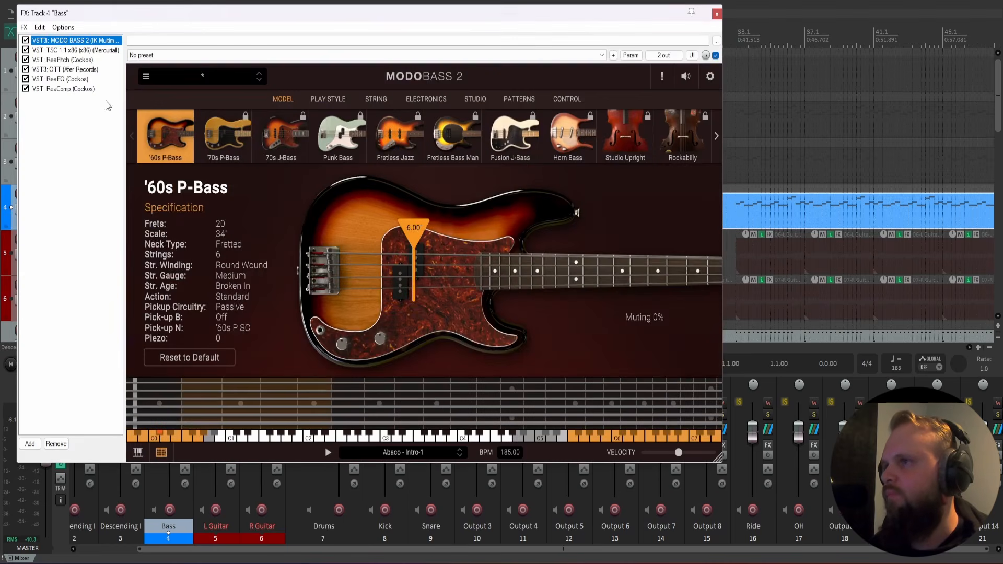